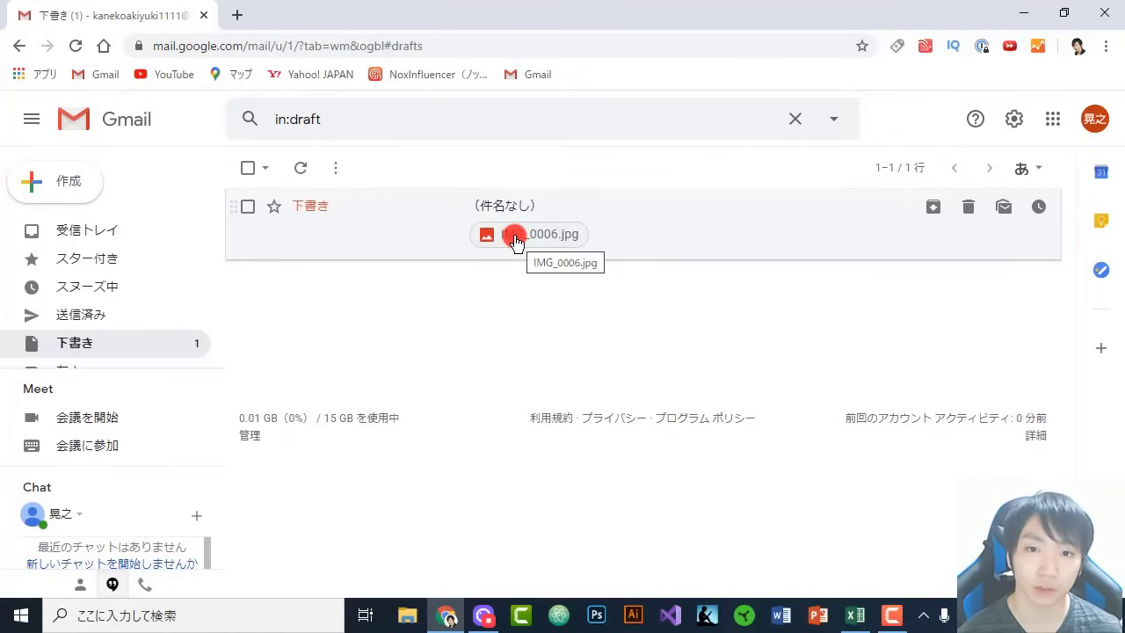
Download the IMG_0006.jpg attachment from the draft e-mail and open the Downloads folder containing the file
click(516, 243)
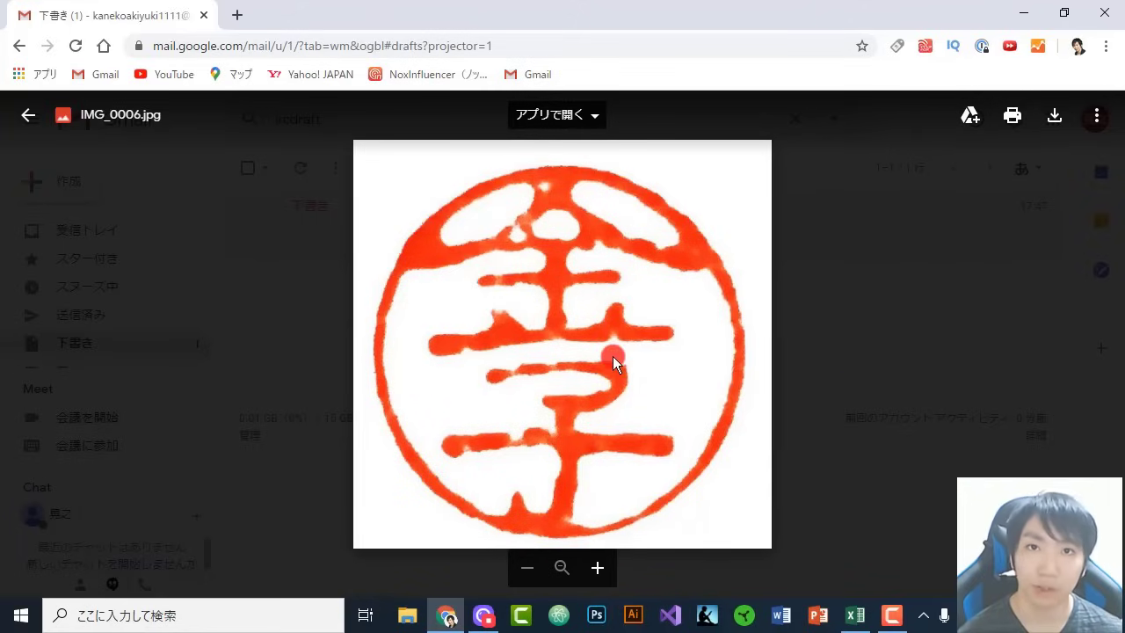
click(1057, 130)
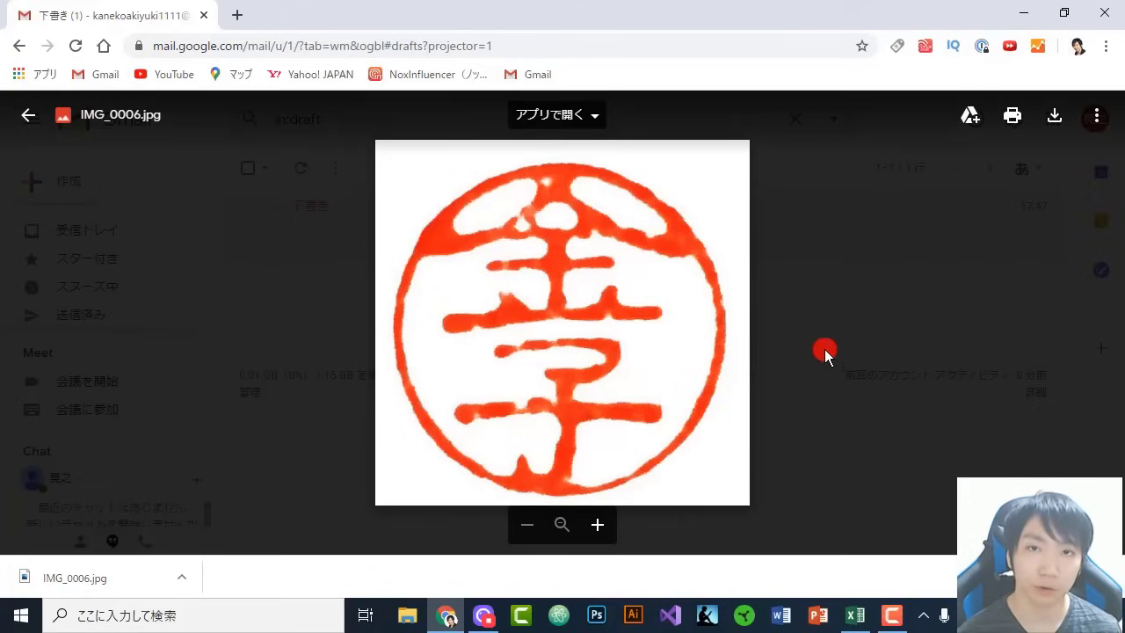
click(408, 619)
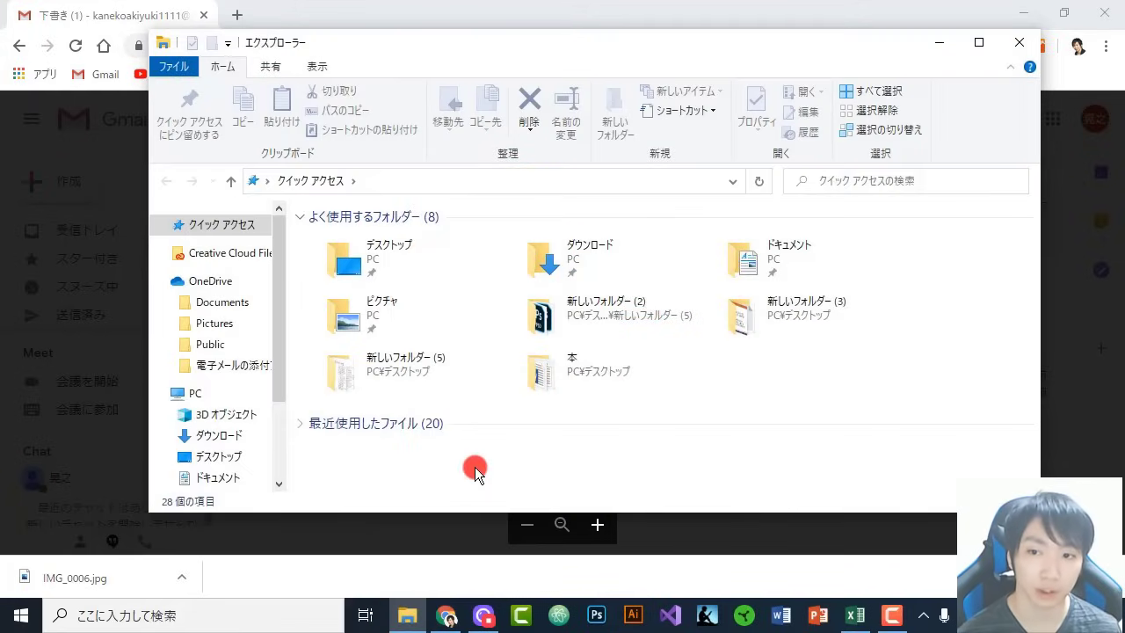
click(215, 437)
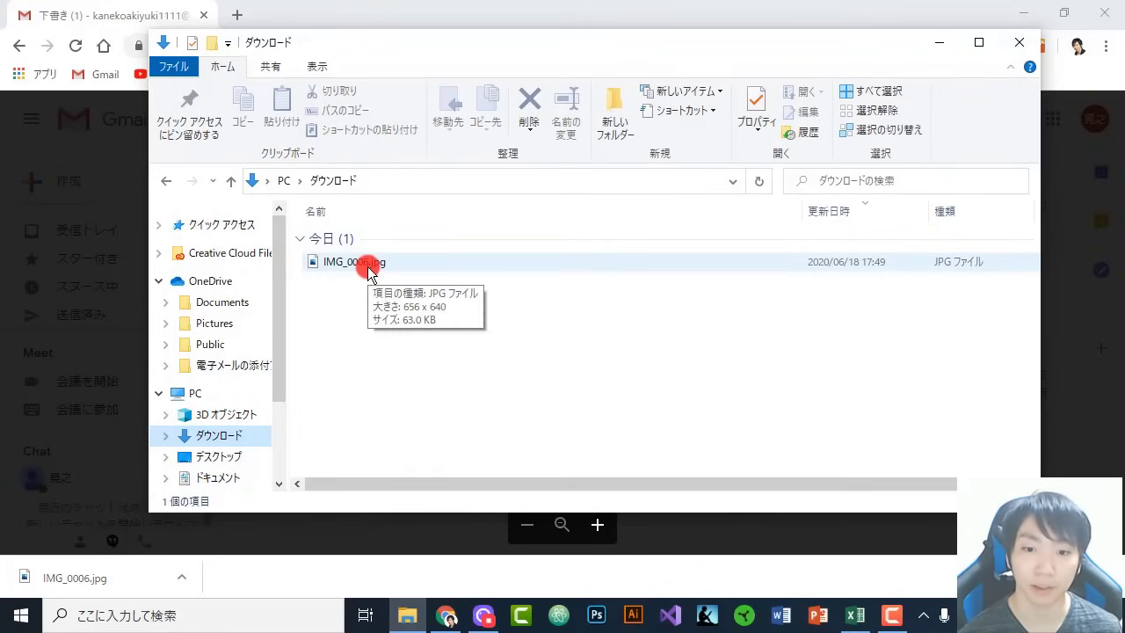
Switch to the Excel workbook 4984898.xlsx and insert IMG_0006.jpg from the Downloads folder at cell D3 of Sheet3
click(856, 614)
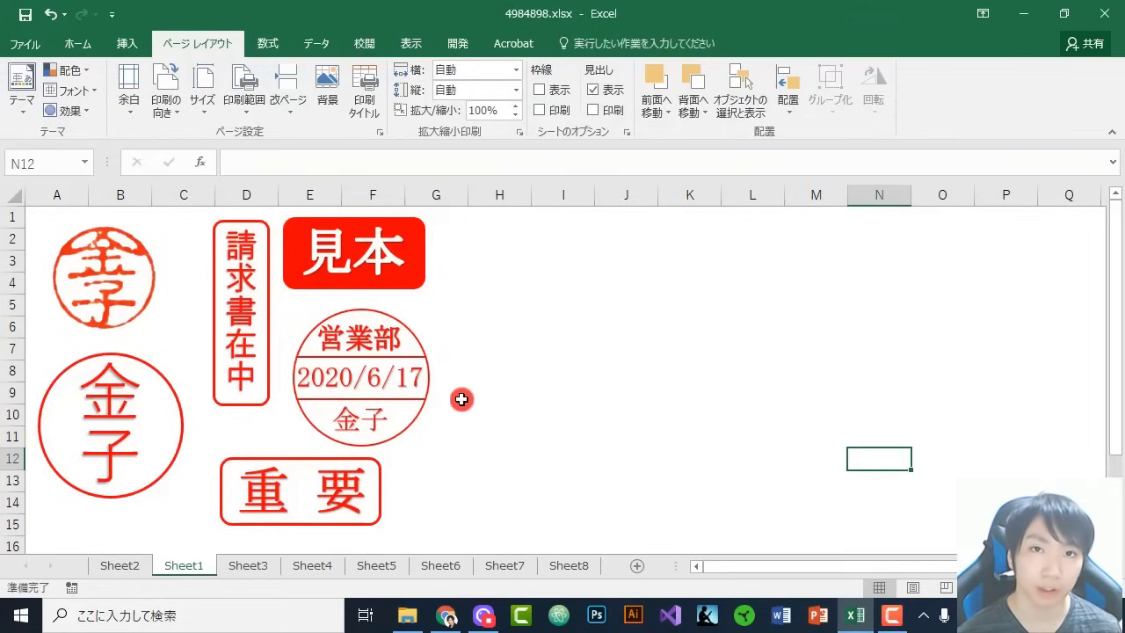
click(254, 567)
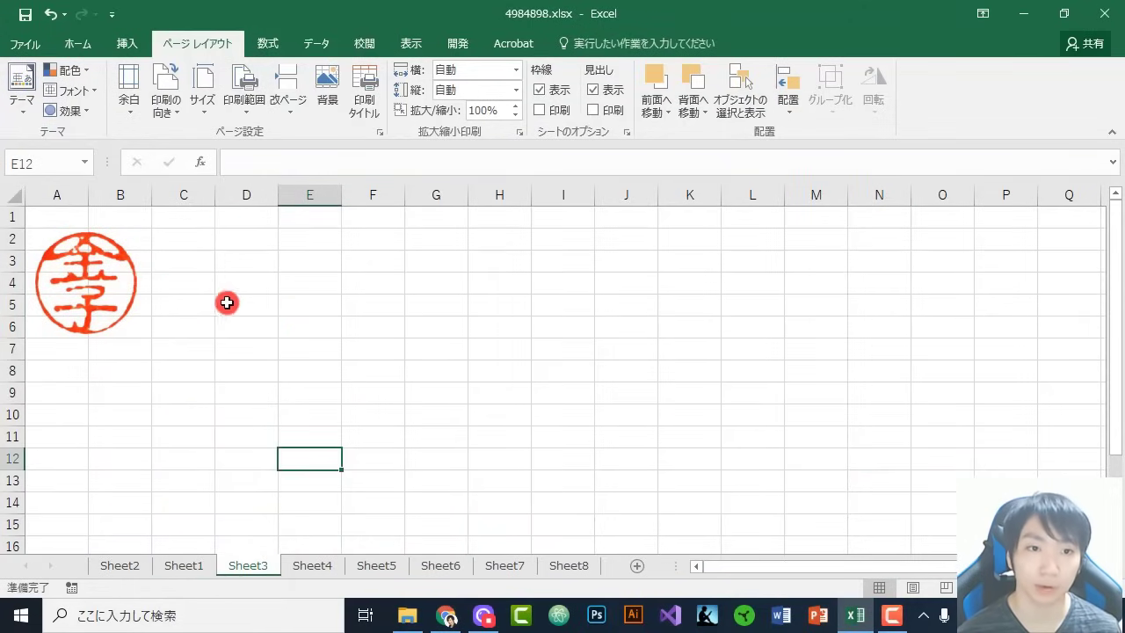
click(266, 260)
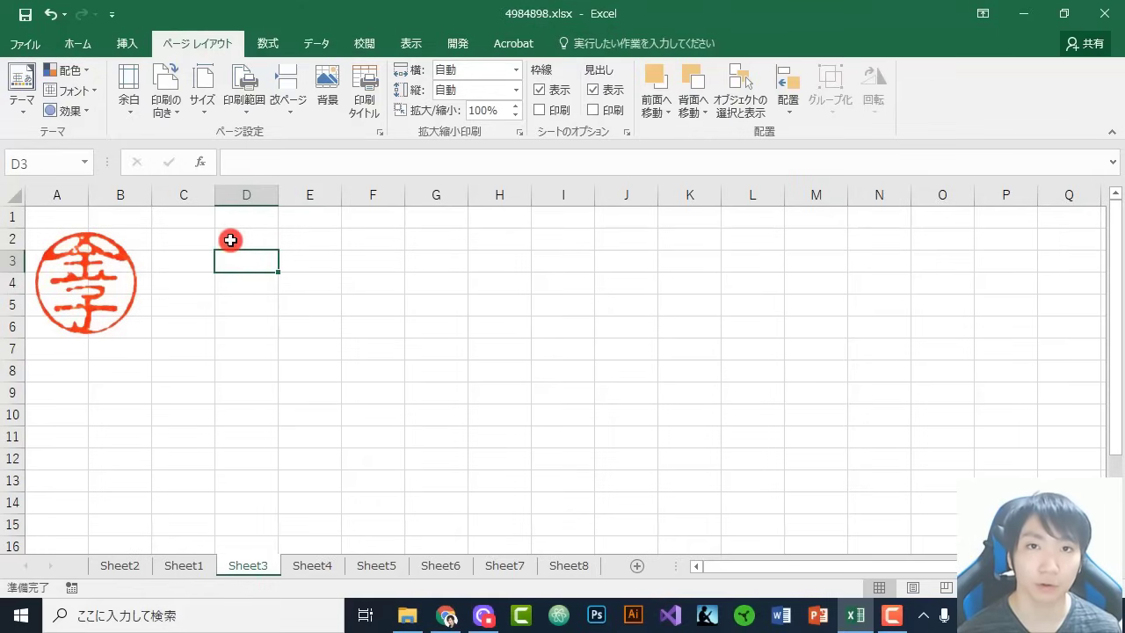
click(126, 47)
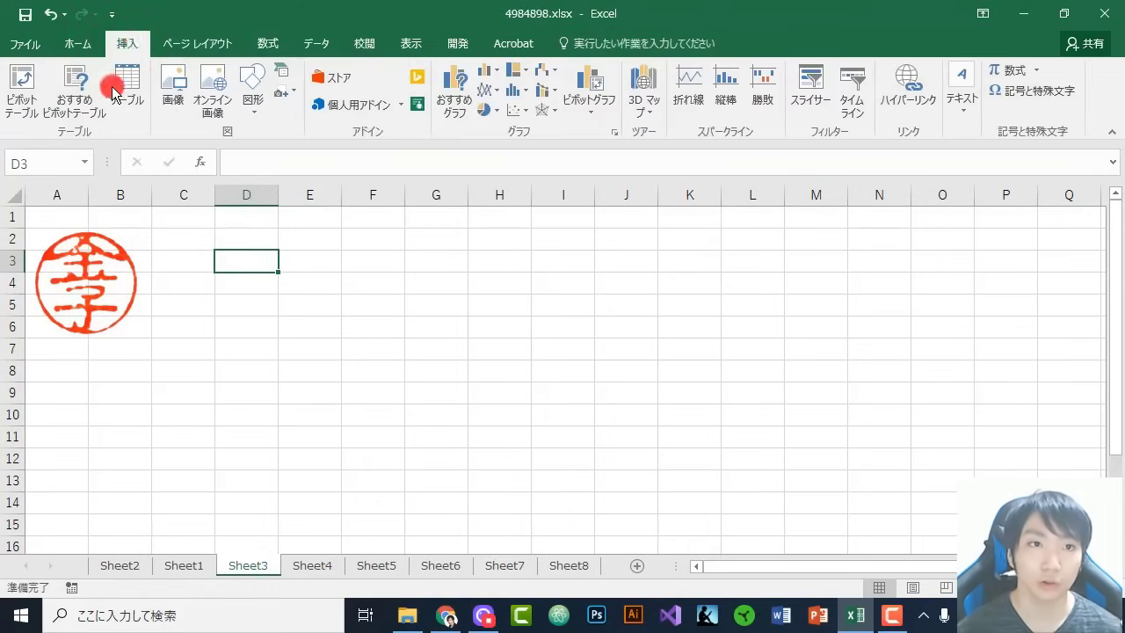
click(173, 103)
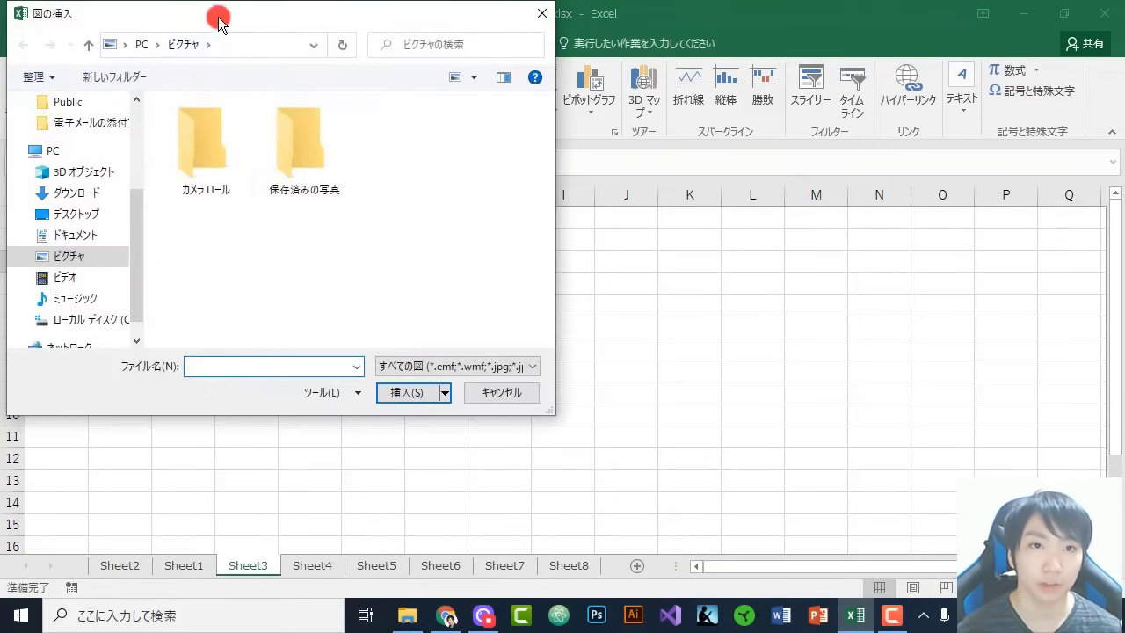
drag(218, 20, 421, 79)
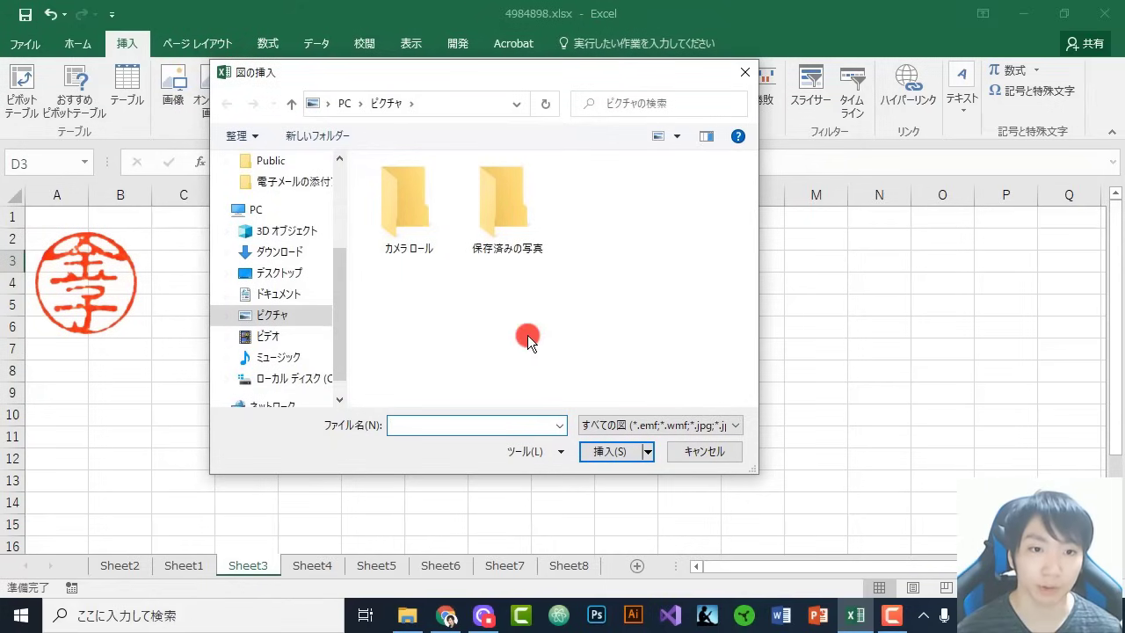
click(263, 256)
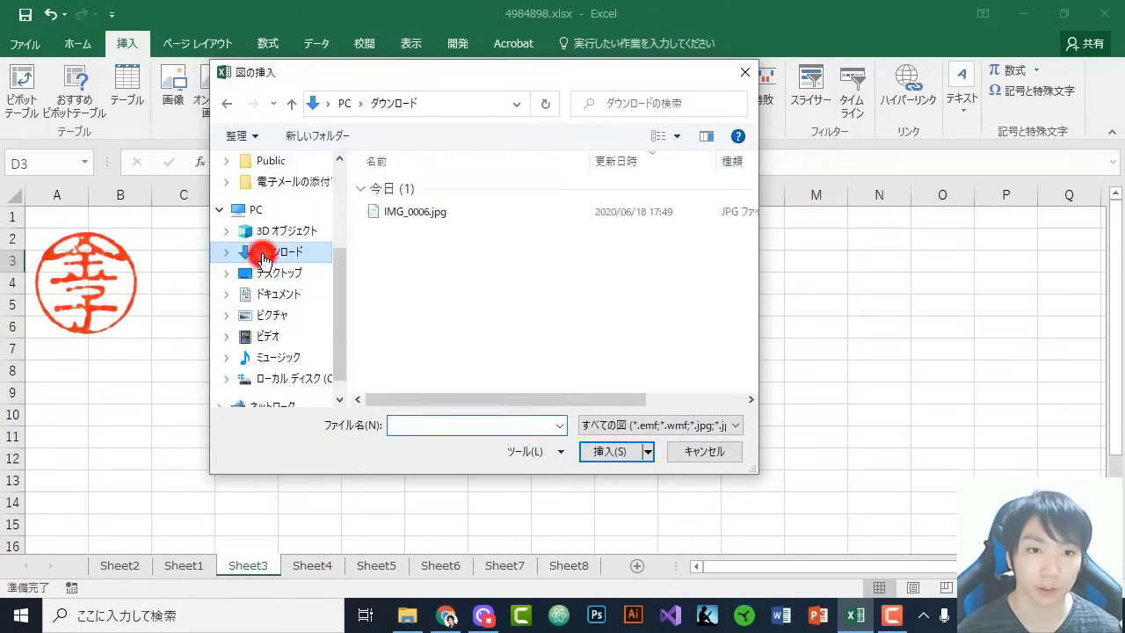
double_click(404, 214)
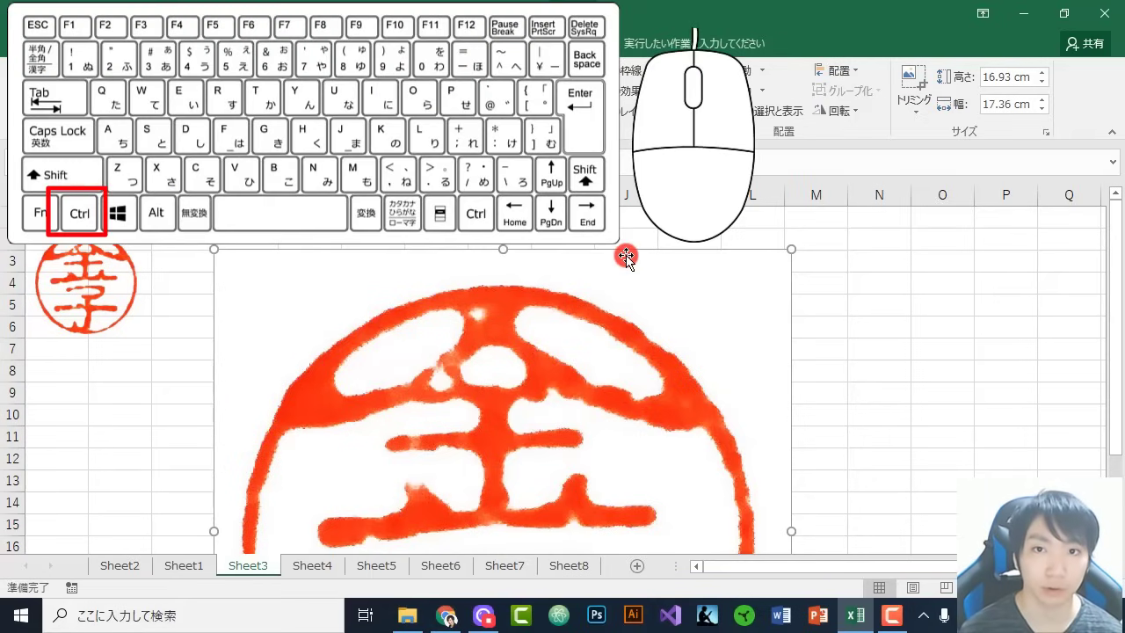
Shrink the inserted seal picture to about 3.7 cm high by 3.8 cm wide and place it over columns C to E beside the existing seal
scroll(563, 295, down, 3)
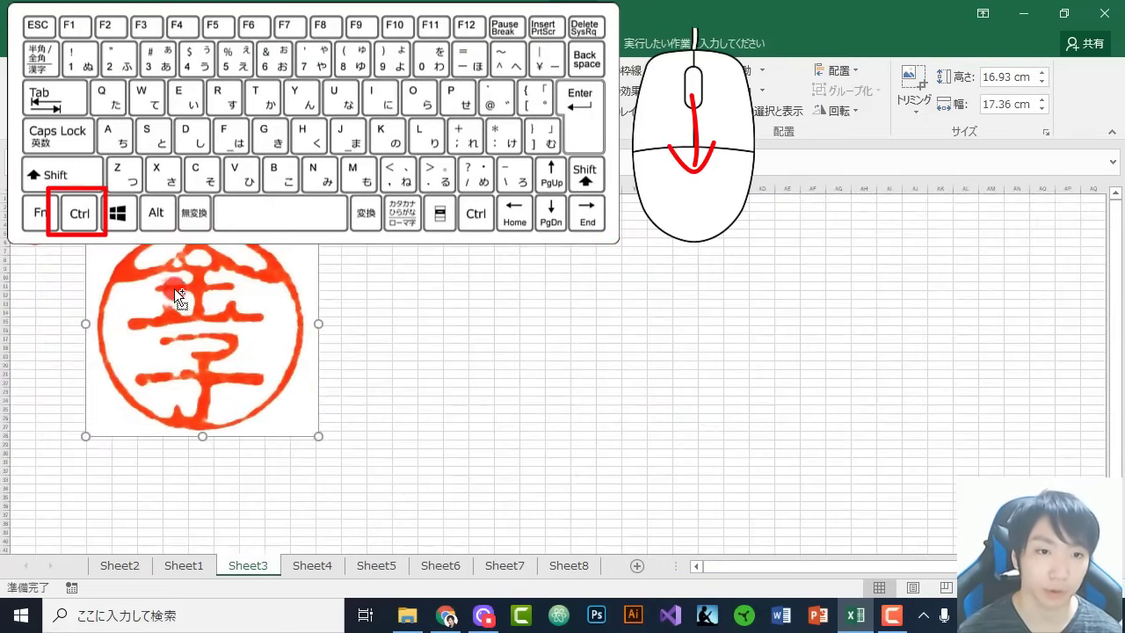
scroll(152, 288, up, 3)
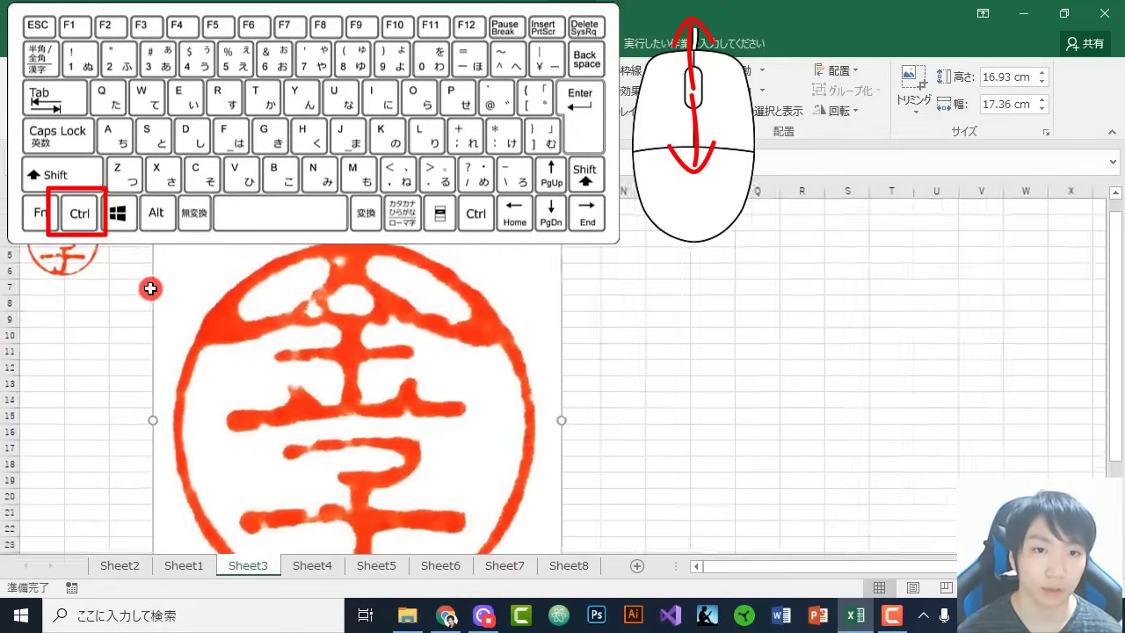
scroll(148, 289, down, 2)
scroll(146, 289, up, 3)
scroll(144, 289, down, 1)
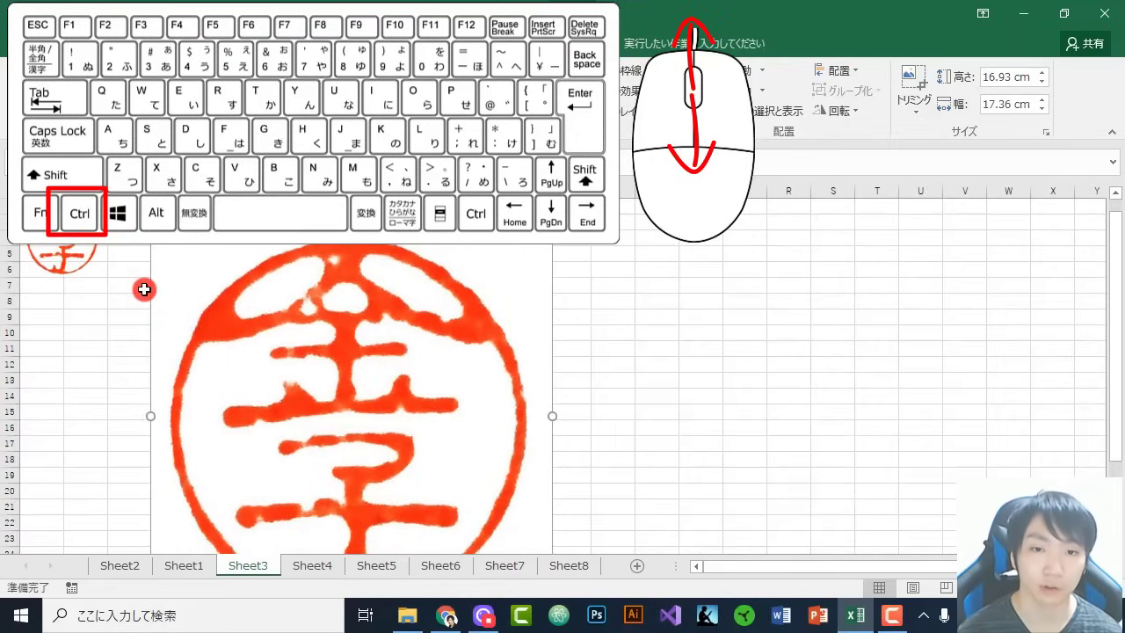
scroll(143, 286, up, 2)
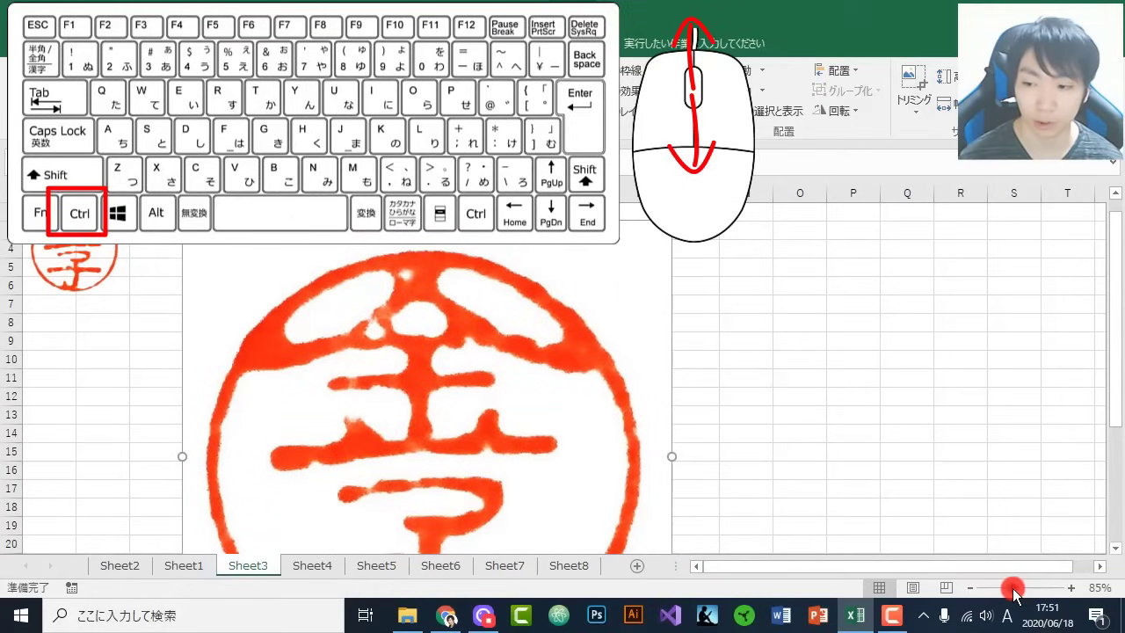
drag(1016, 596, 995, 590)
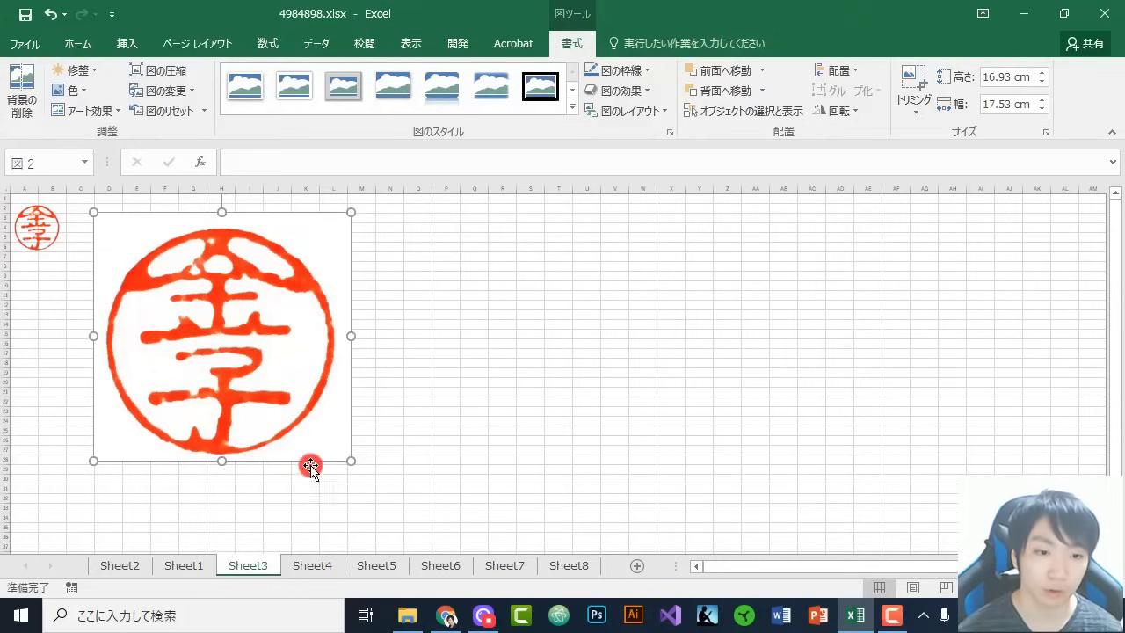
drag(352, 461, 148, 258)
ctrl+scroll(214, 338, down, 1)
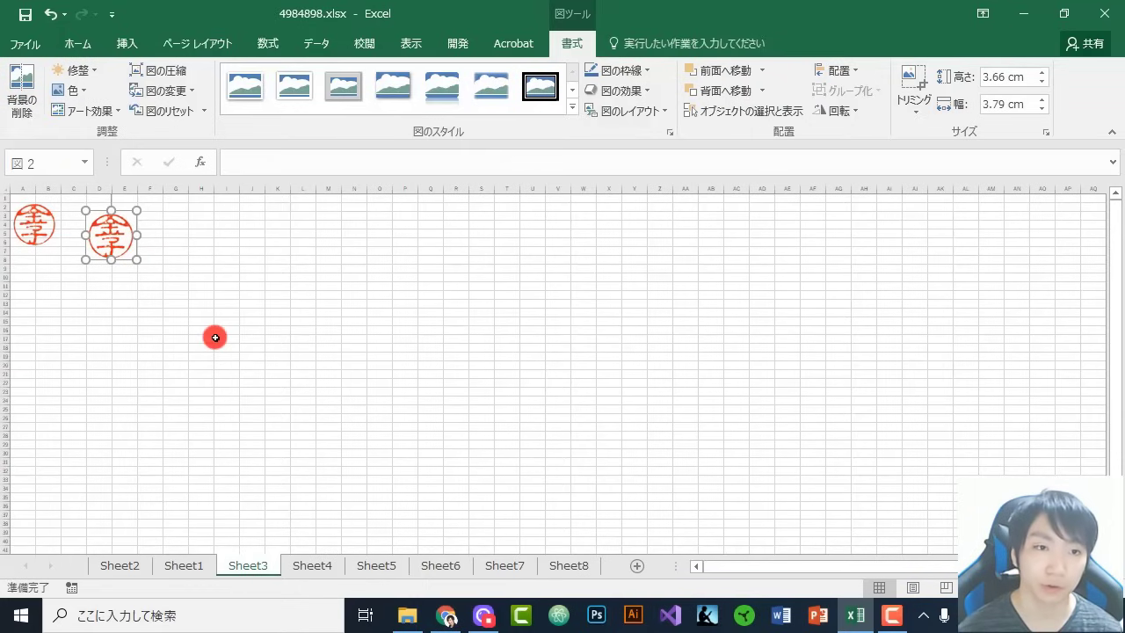
ctrl+scroll(110, 281, up, 5)
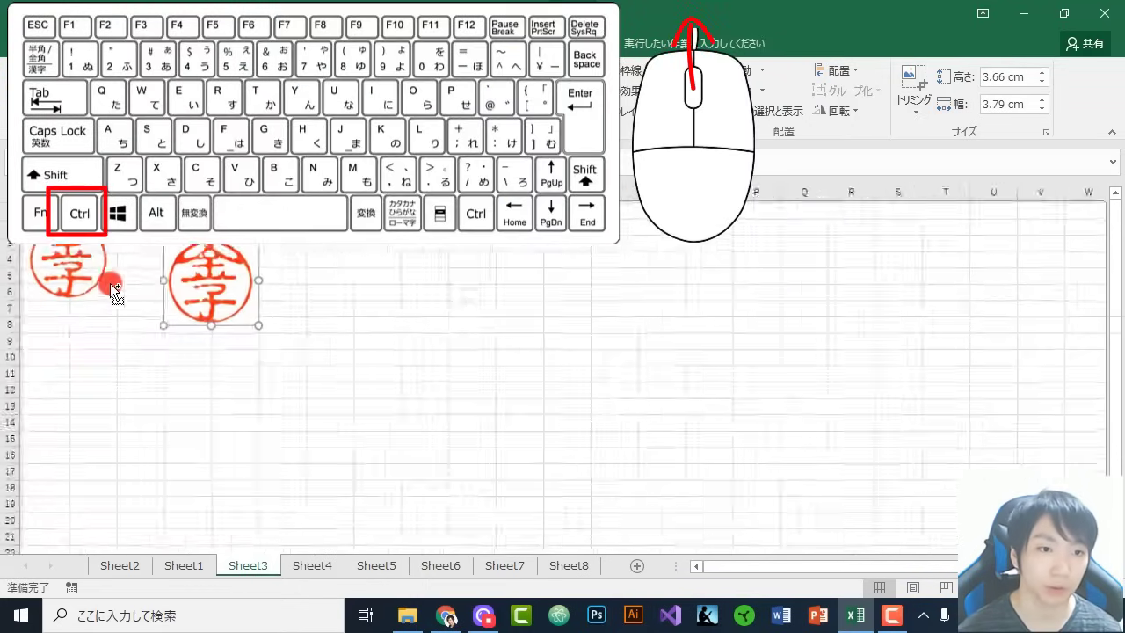
ctrl+scroll(114, 293, up, 3)
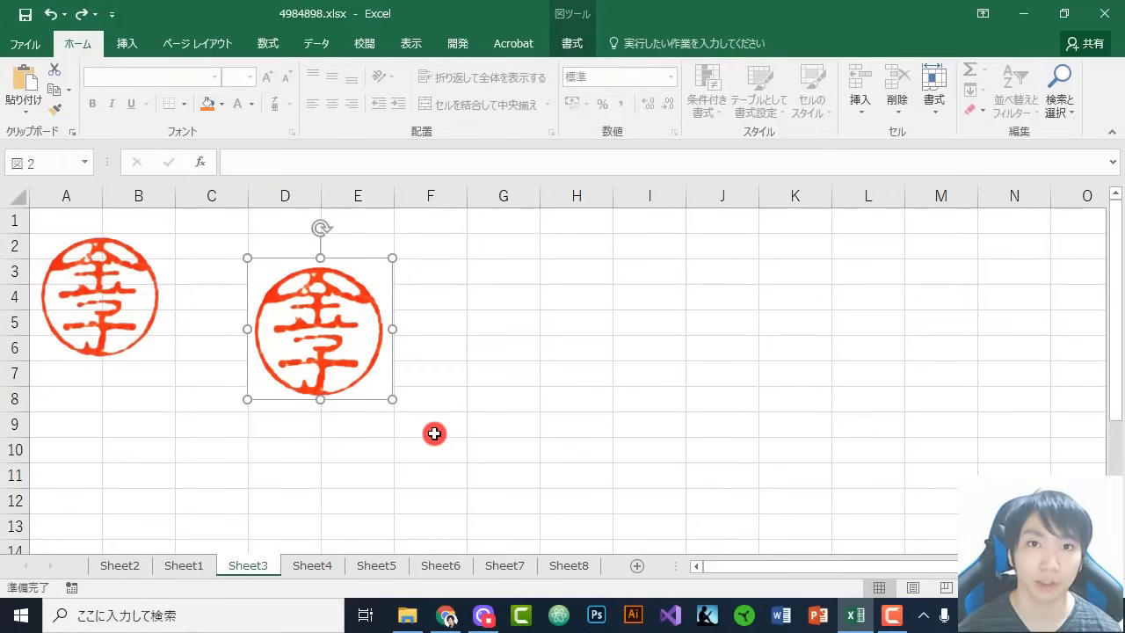
drag(434, 434, 393, 409)
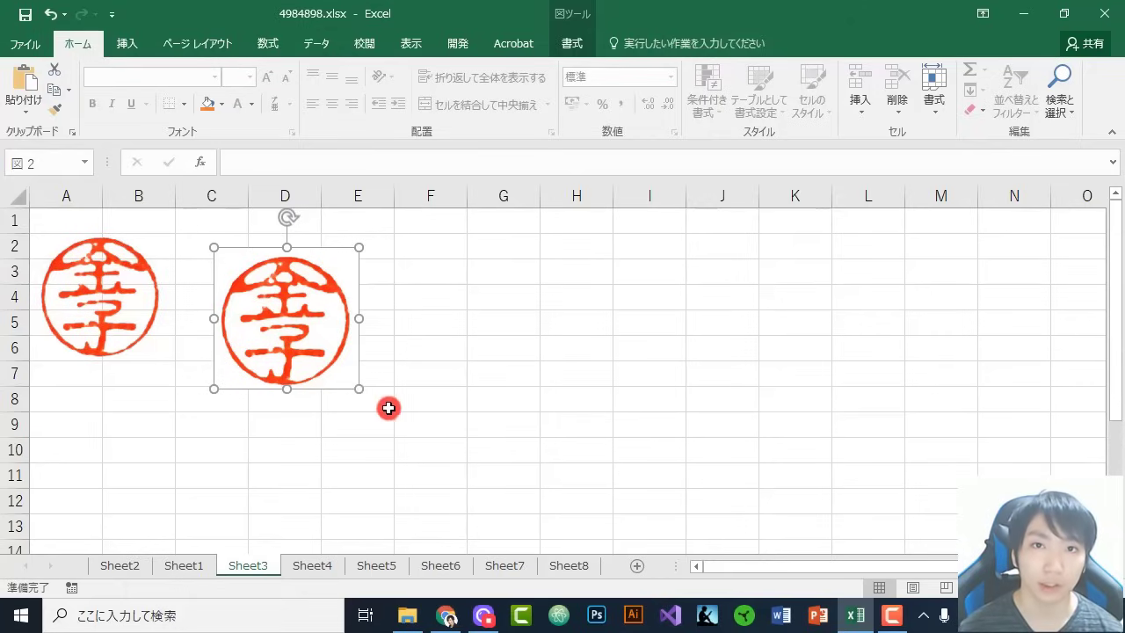
Crop the white margins off the right, top and left sides of the new seal picture, to about 3.55 cm high by 3.5 cm wide
click(573, 43)
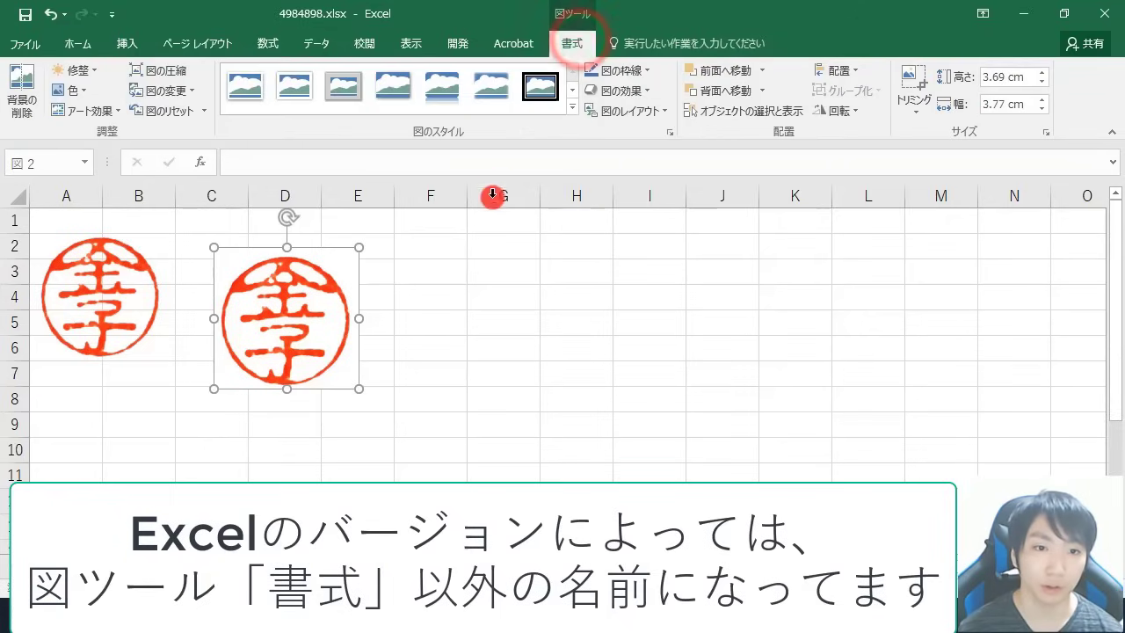
click(453, 321)
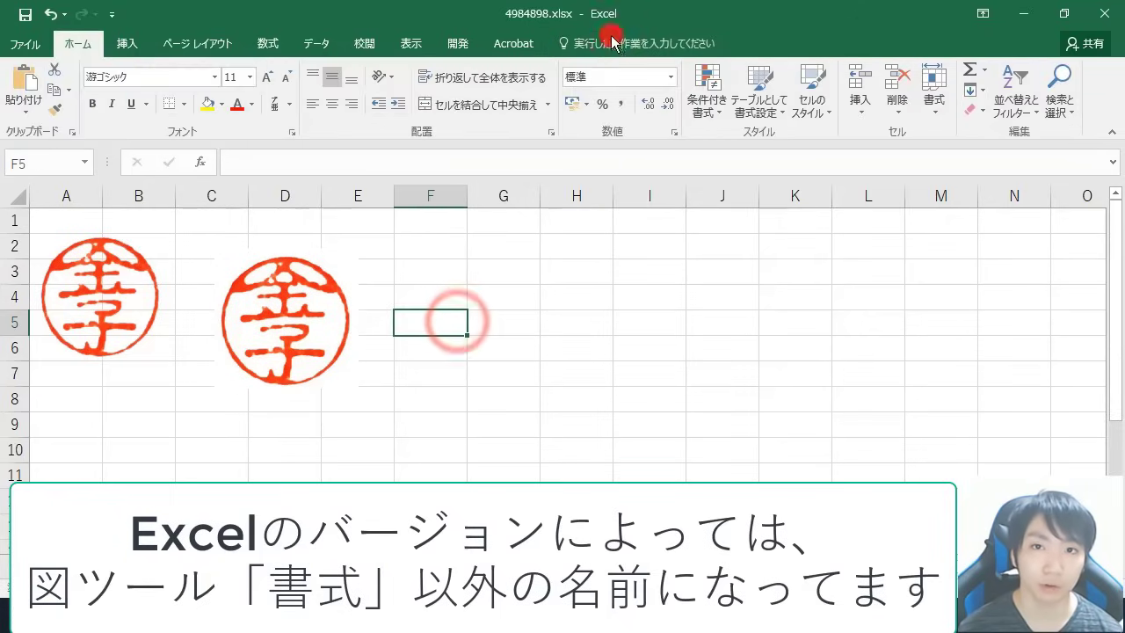
click(295, 310)
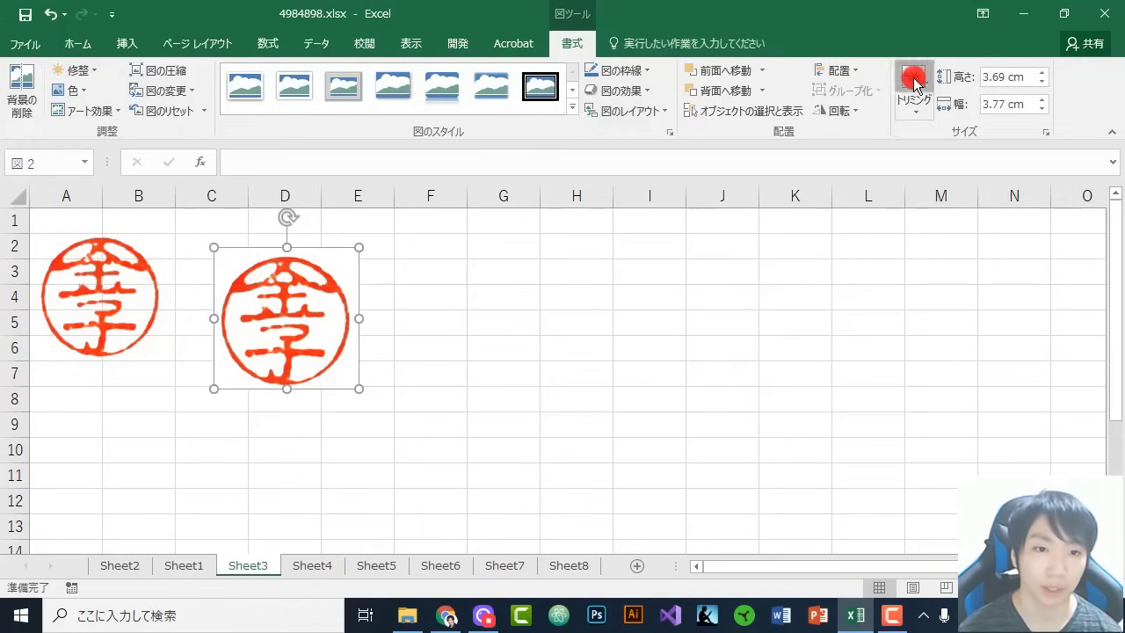
click(914, 81)
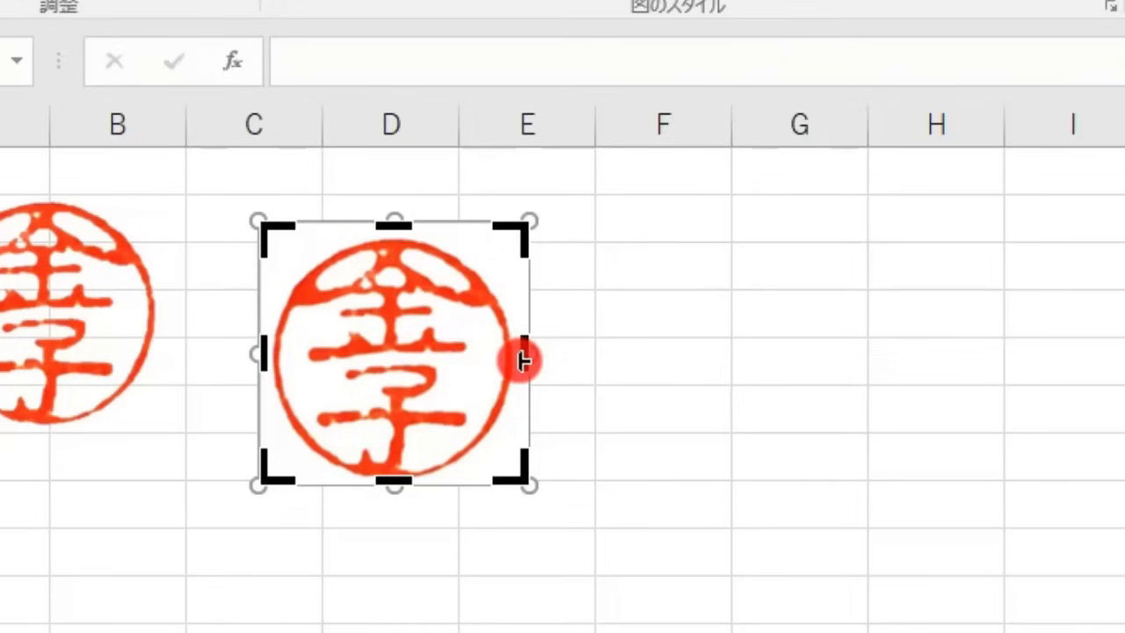
mouse_move(523, 358)
mouse_down()
mouse_move(369, 354)
mouse_move(580, 350)
mouse_move(463, 357)
mouse_move(521, 342)
mouse_up()
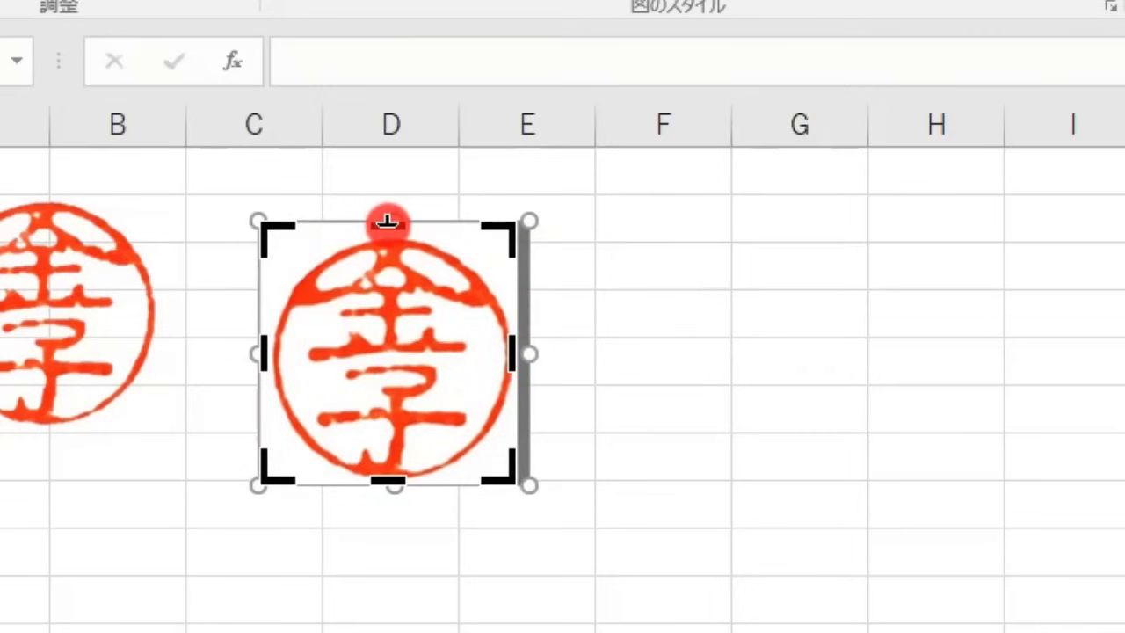
drag(385, 222, 389, 228)
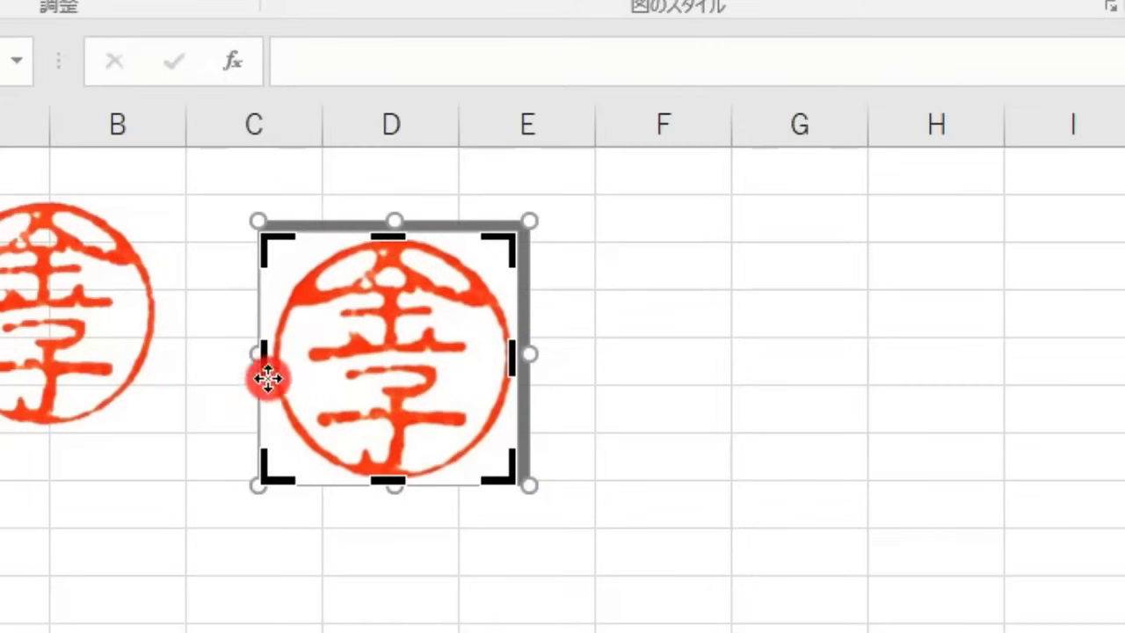
click(263, 349)
click(263, 349)
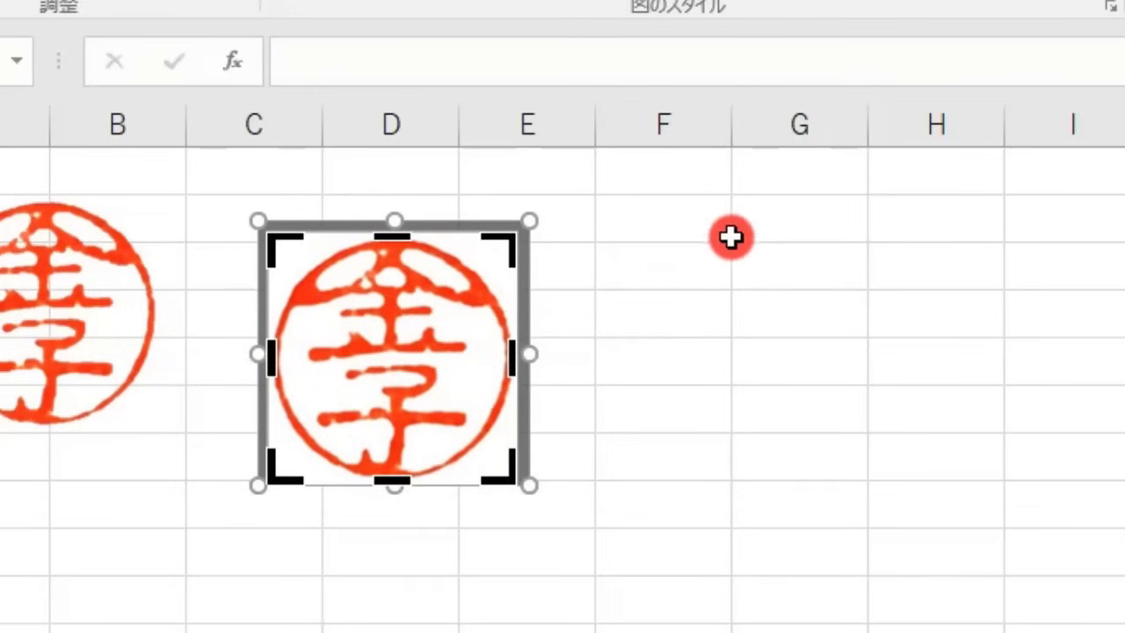
click(677, 262)
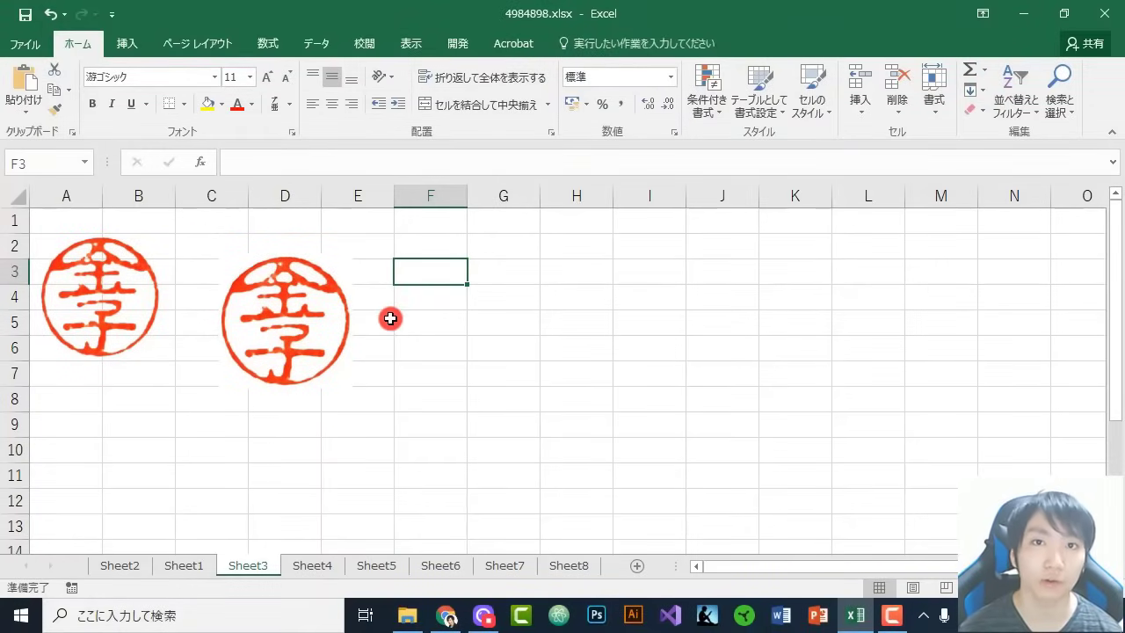
Remove the new seal picture's background, extending the kept area to the picture's edges on all four sides, and keep the changes
click(284, 310)
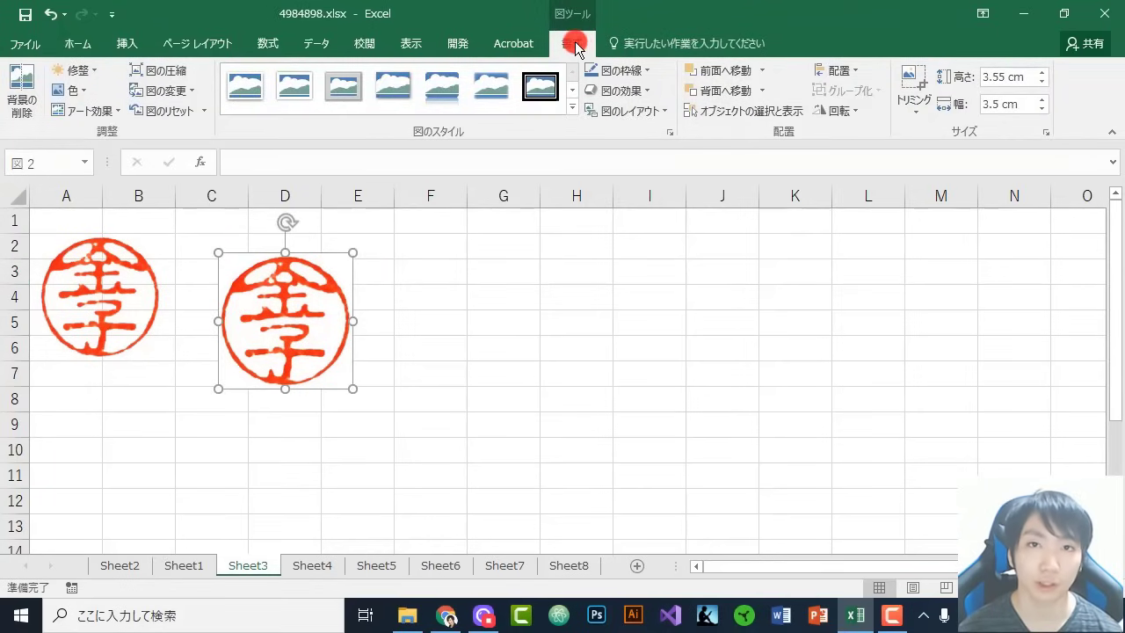
click(29, 100)
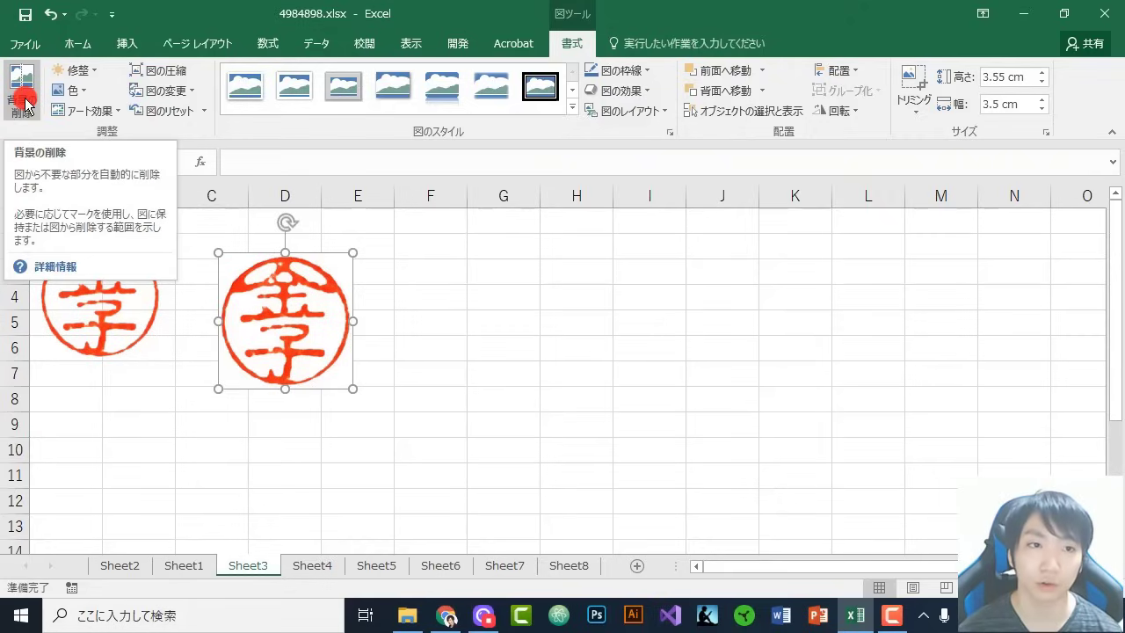
click(25, 104)
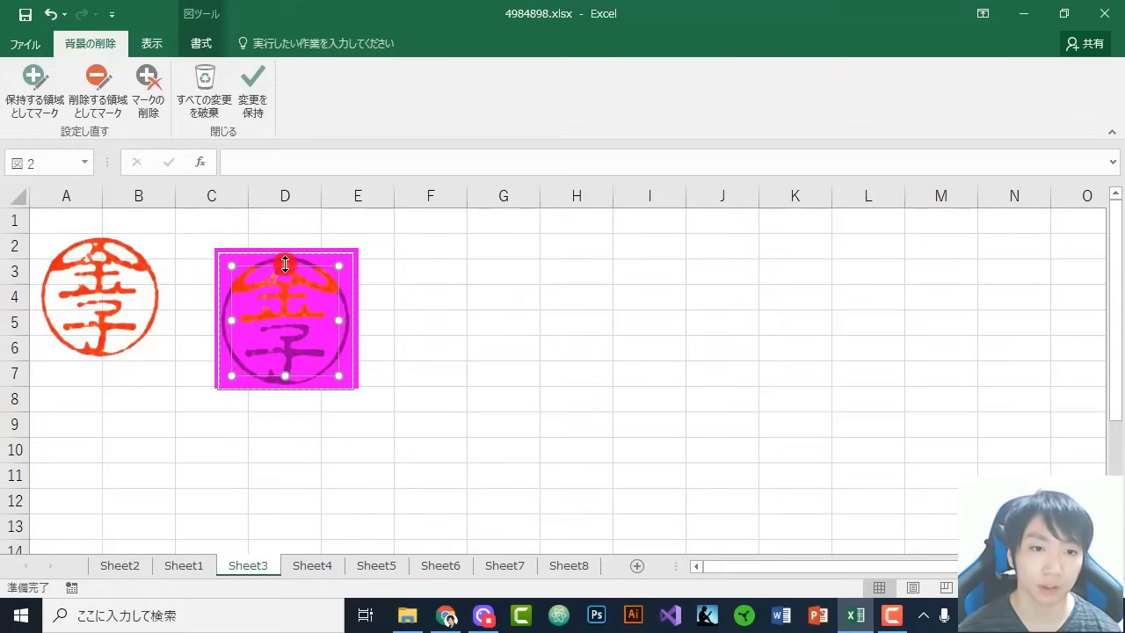
drag(285, 265, 285, 248)
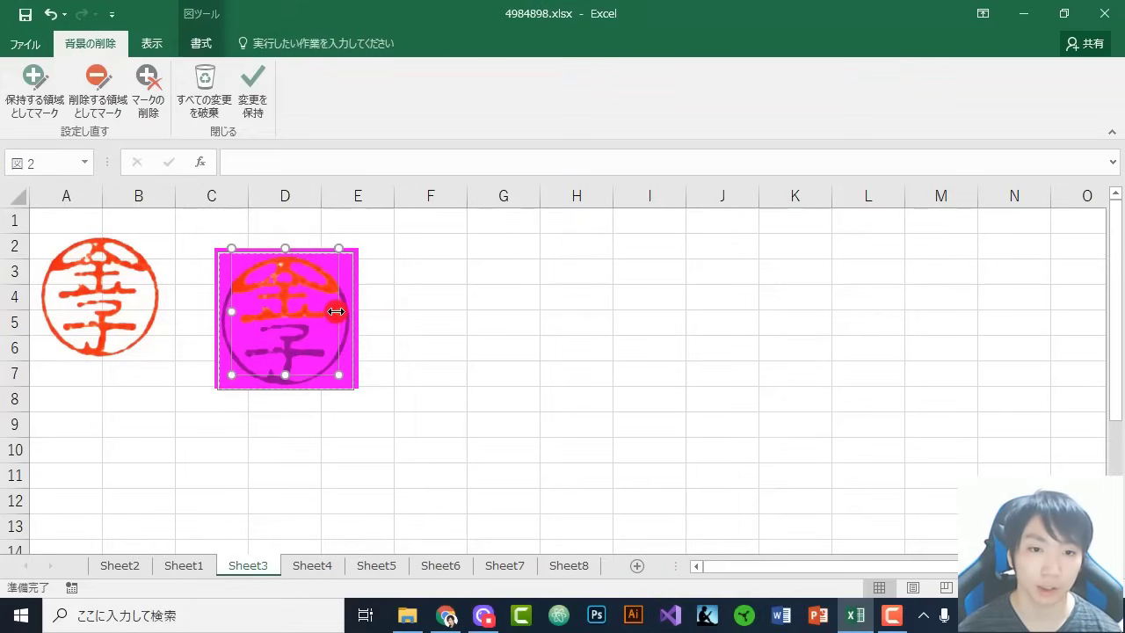
drag(336, 312, 358, 309)
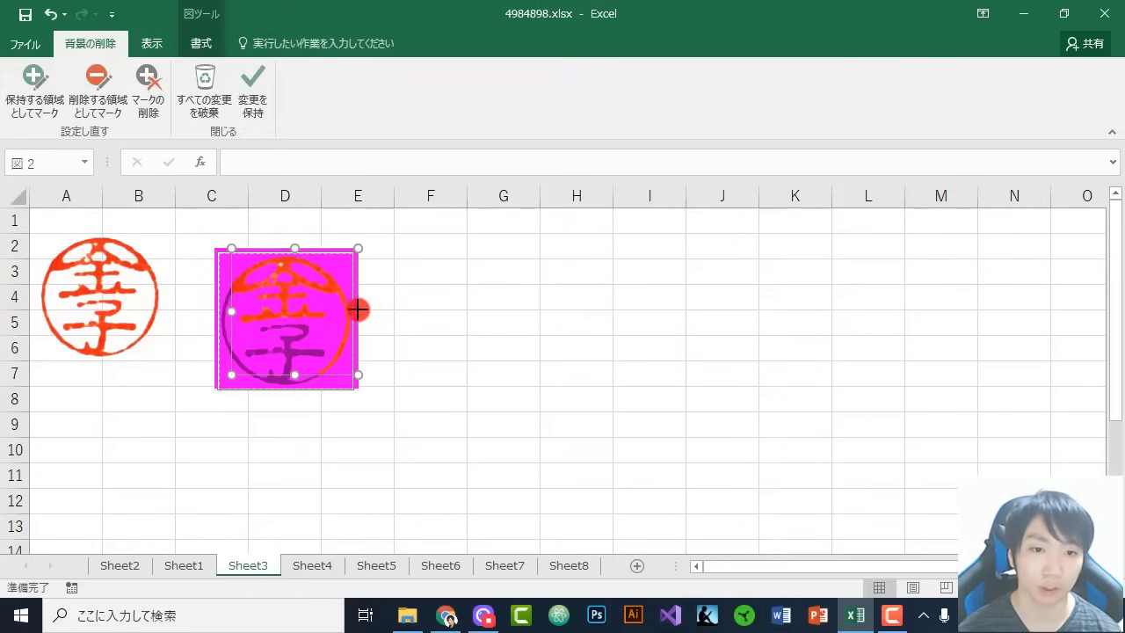
click(272, 374)
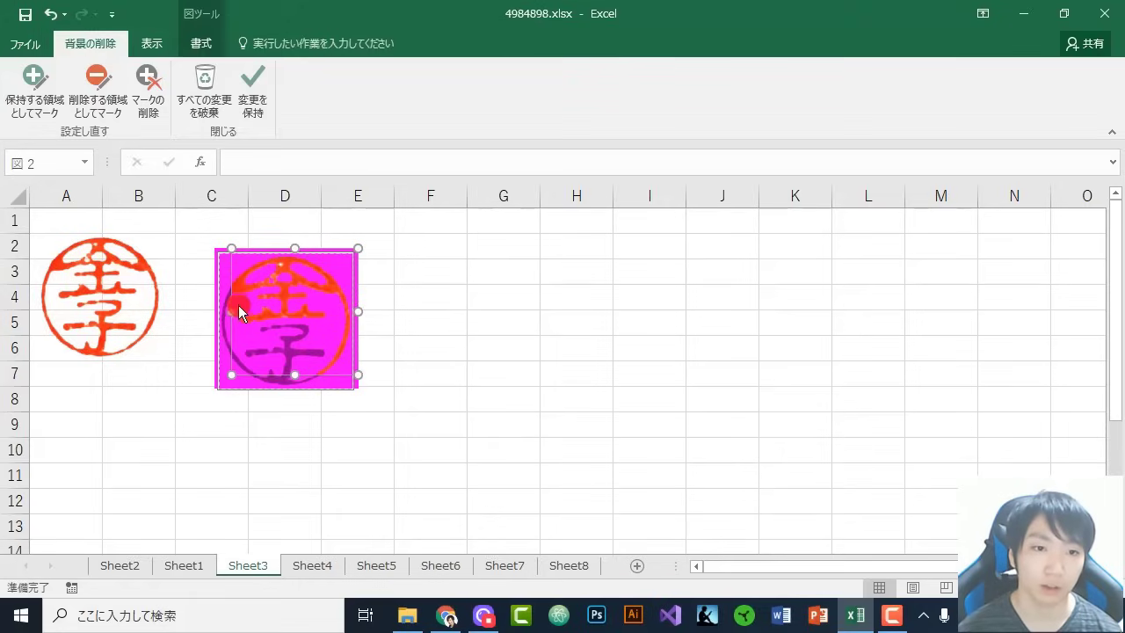
drag(235, 310, 217, 310)
click(284, 370)
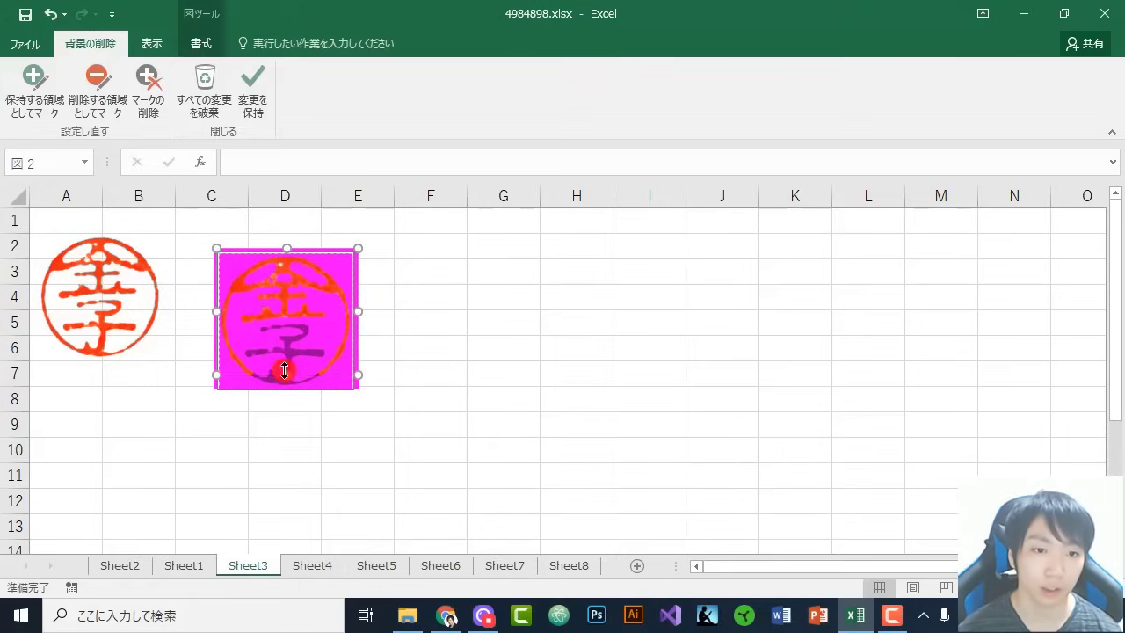
drag(287, 376, 288, 386)
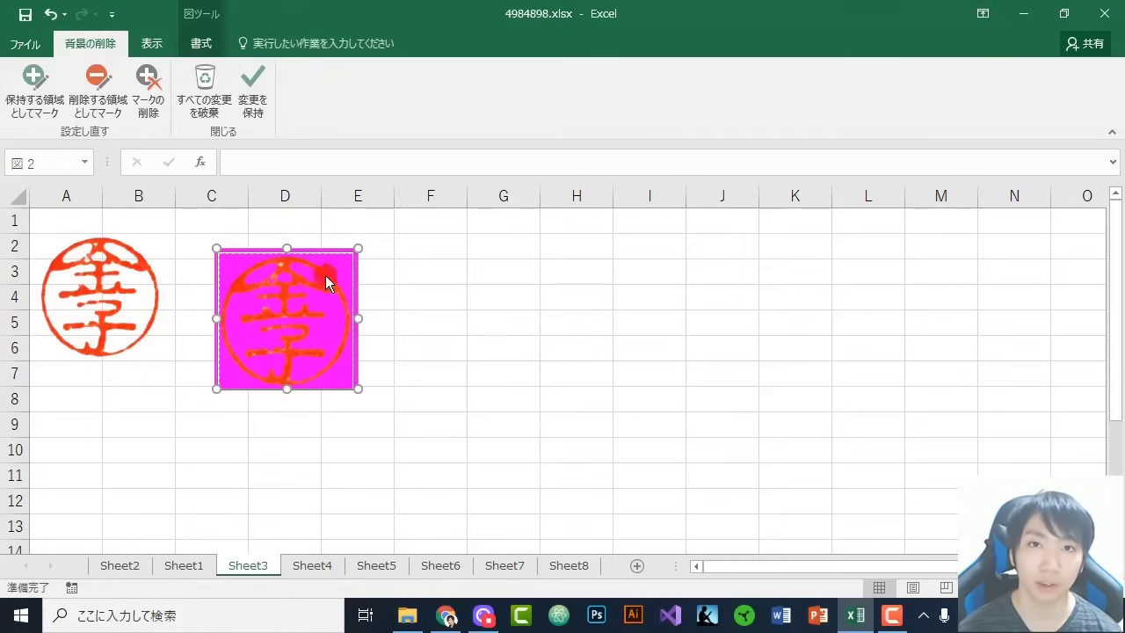
click(264, 113)
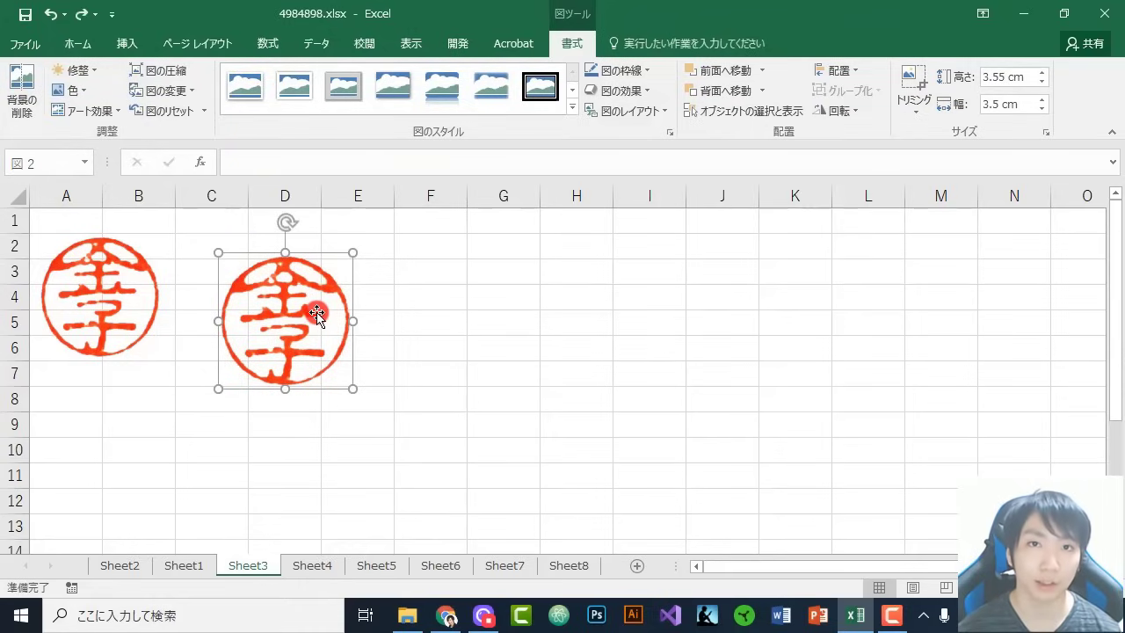
Remove the new seal picture's background, marking the lower character and the outer ring as areas to keep, and apply the changes
click(21, 103)
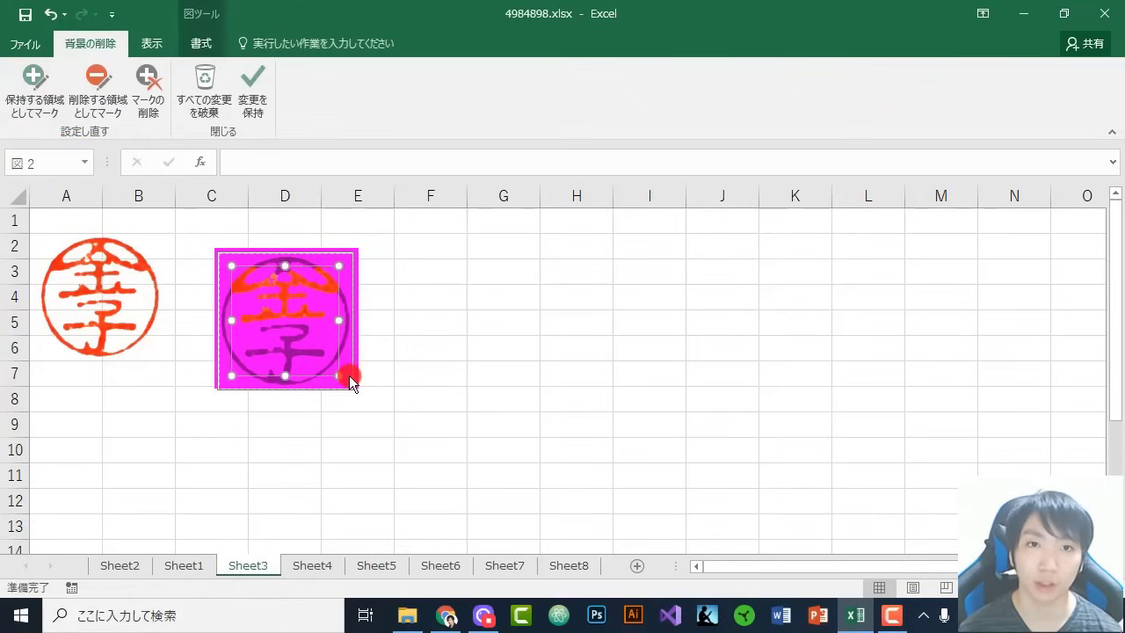
click(44, 106)
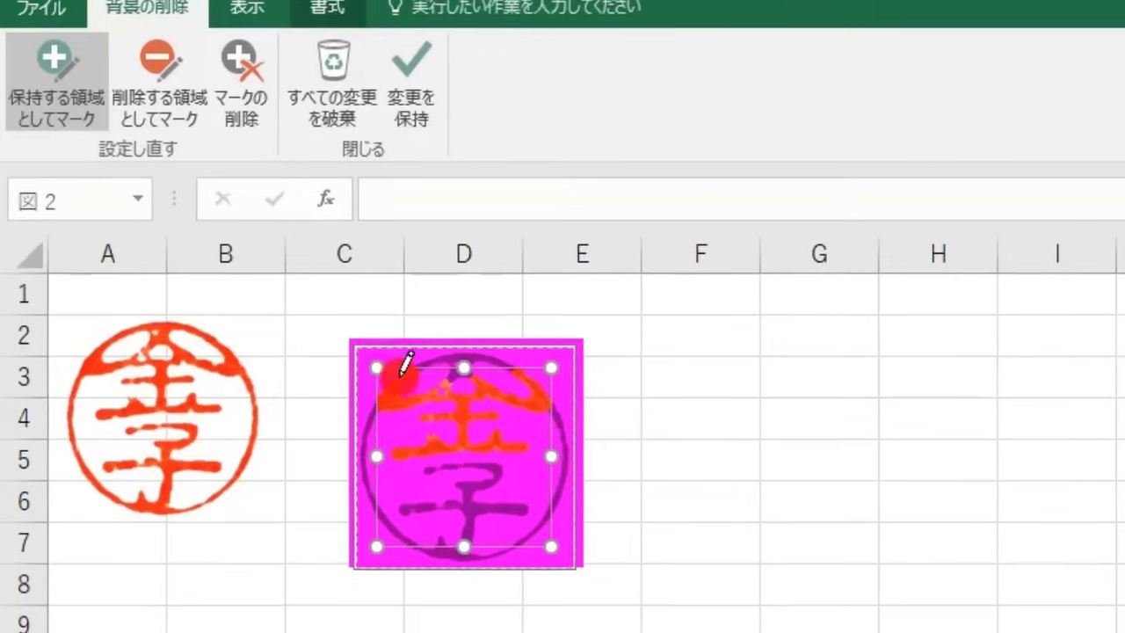
click(273, 285)
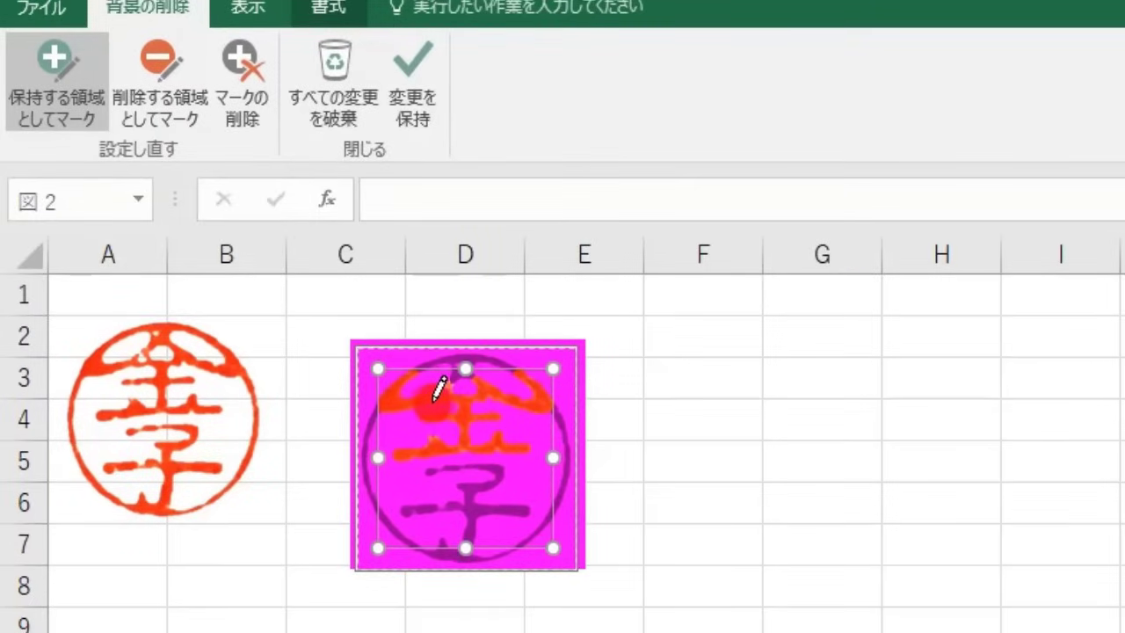
click(68, 123)
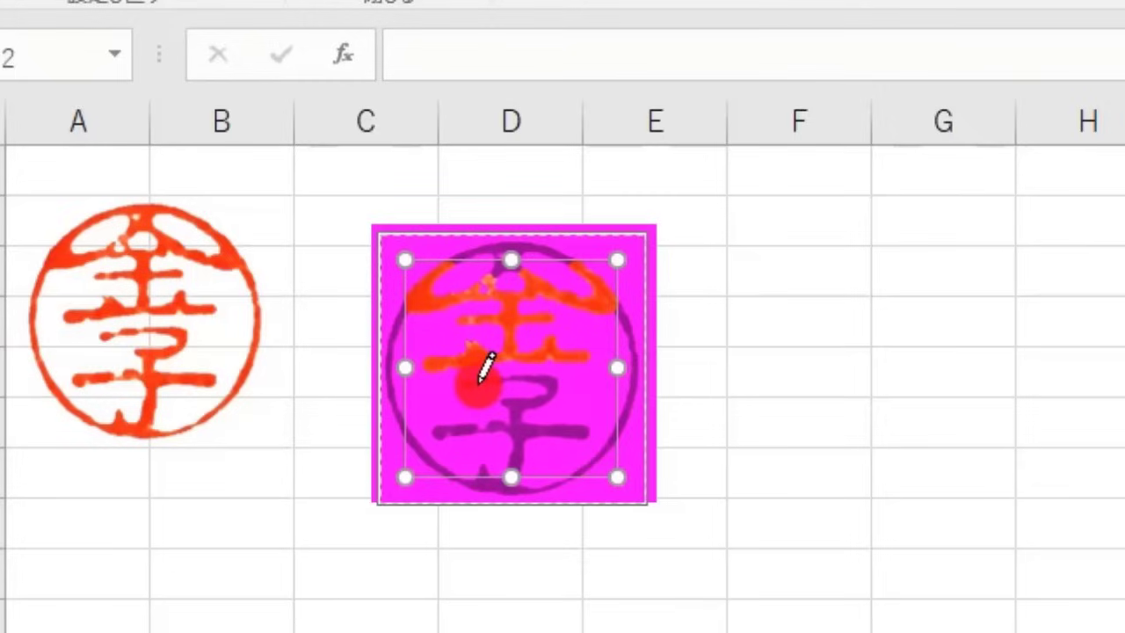
drag(464, 384, 519, 382)
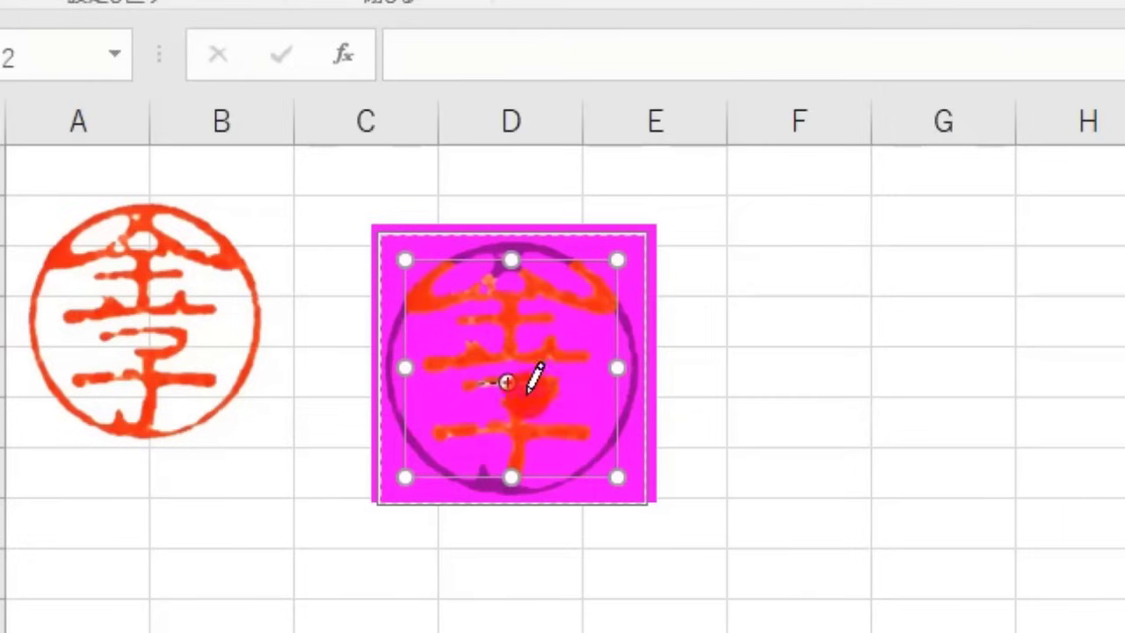
click(393, 348)
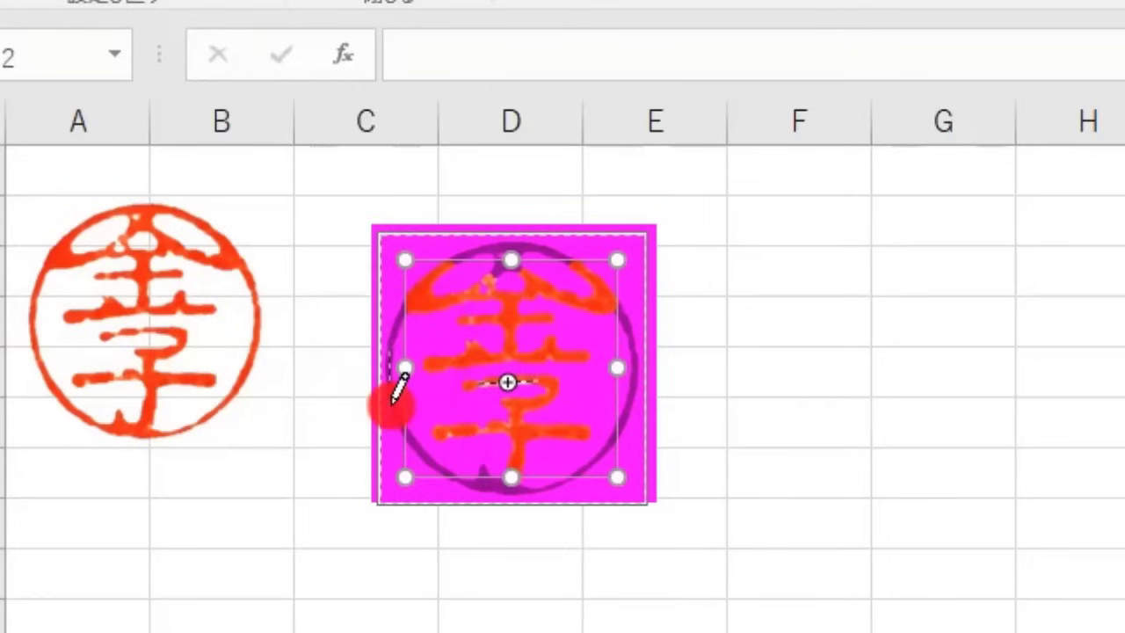
drag(393, 401, 393, 395)
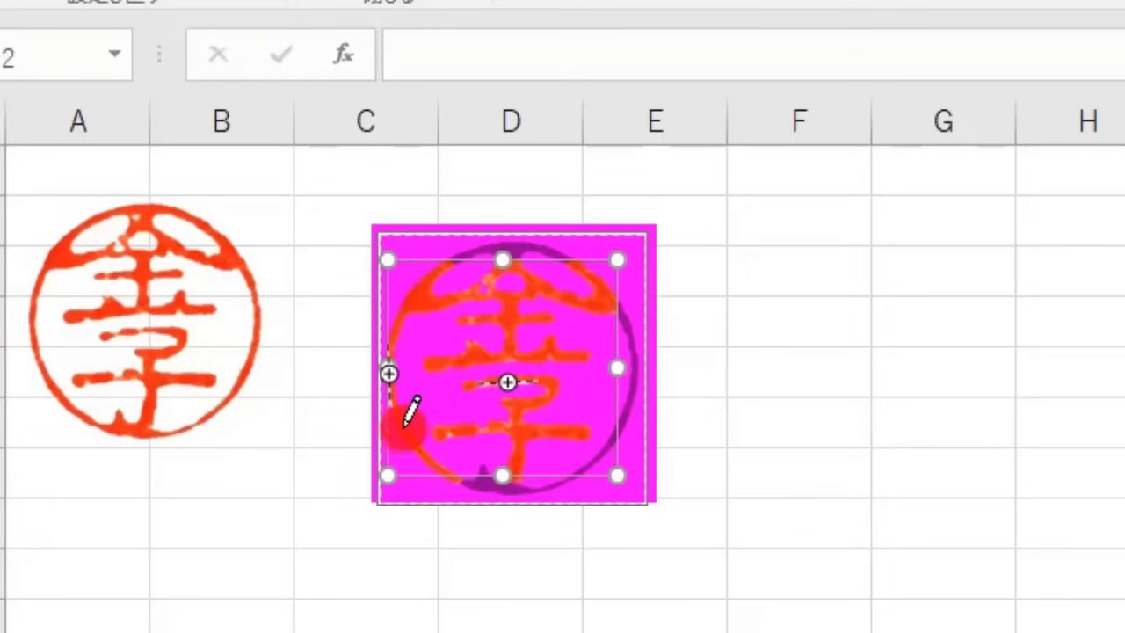
mouse_move(489, 475)
mouse_down()
mouse_move(545, 477)
mouse_move(533, 491)
mouse_move(621, 403)
mouse_move(611, 426)
mouse_move(634, 387)
mouse_move(643, 327)
mouse_move(598, 311)
mouse_move(512, 241)
mouse_move(478, 242)
mouse_move(483, 255)
mouse_move(537, 244)
mouse_up()
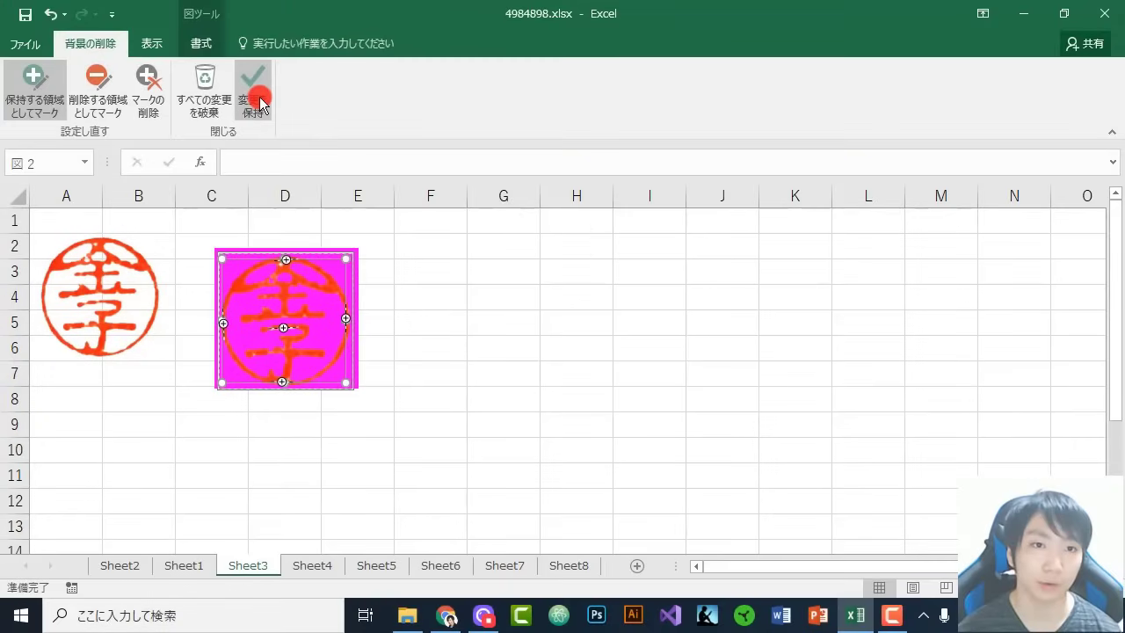
click(262, 81)
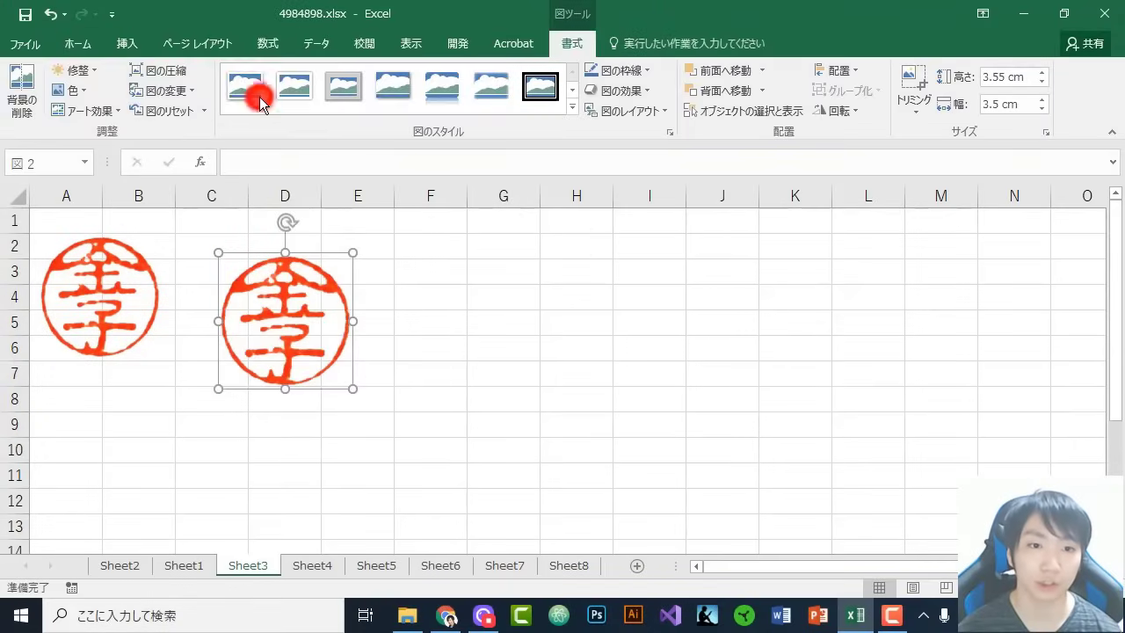
Copy the background-free seal picture beside the older seal on Sheet3
click(312, 317)
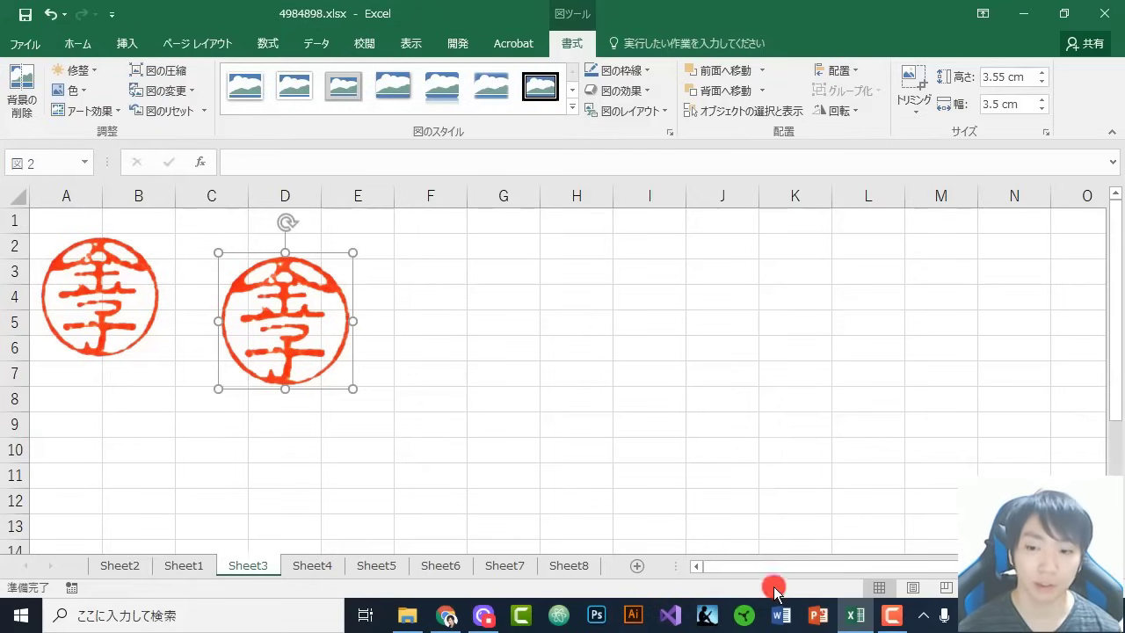
click(779, 612)
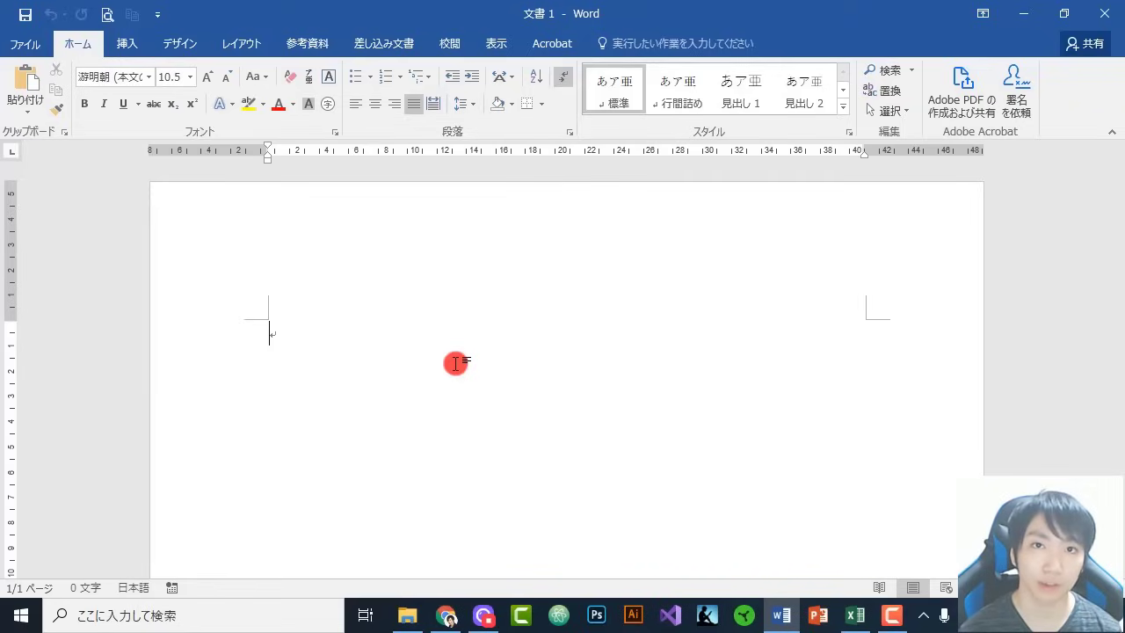
click(856, 617)
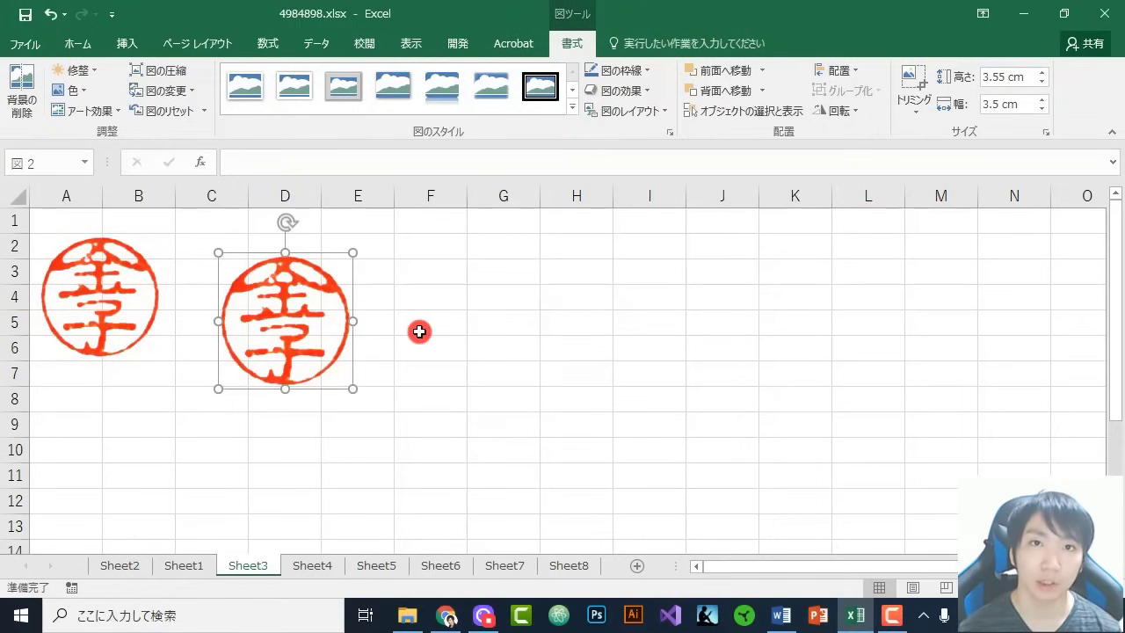
right_click(306, 309)
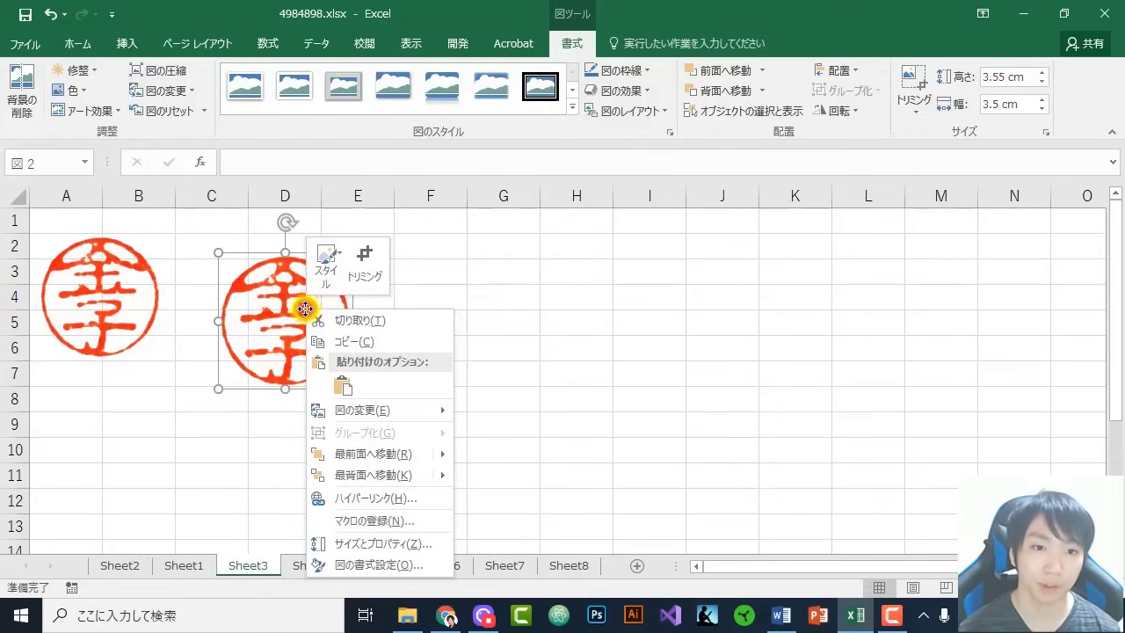
click(390, 344)
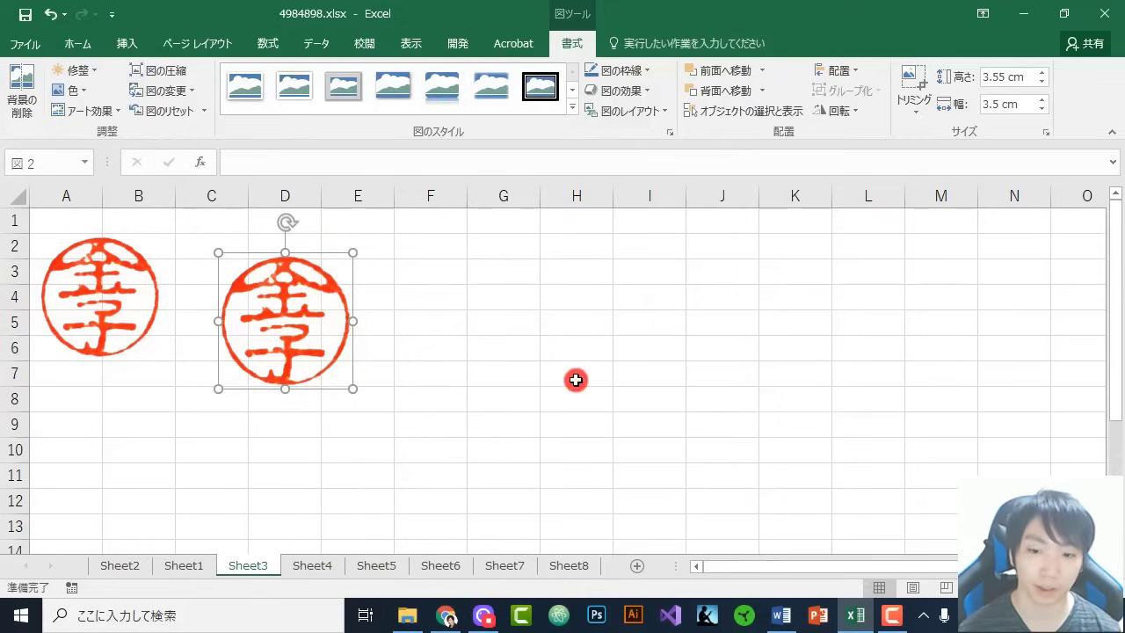
Switch to Word and paste the copied seal picture into the blank document 文書 1
click(788, 613)
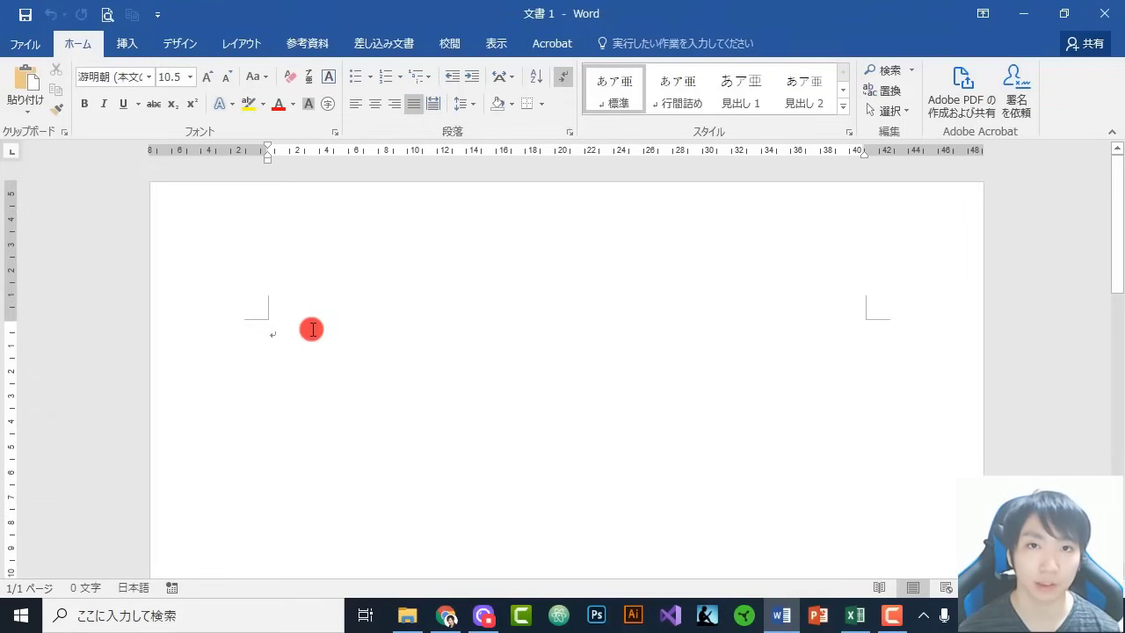
click(456, 482)
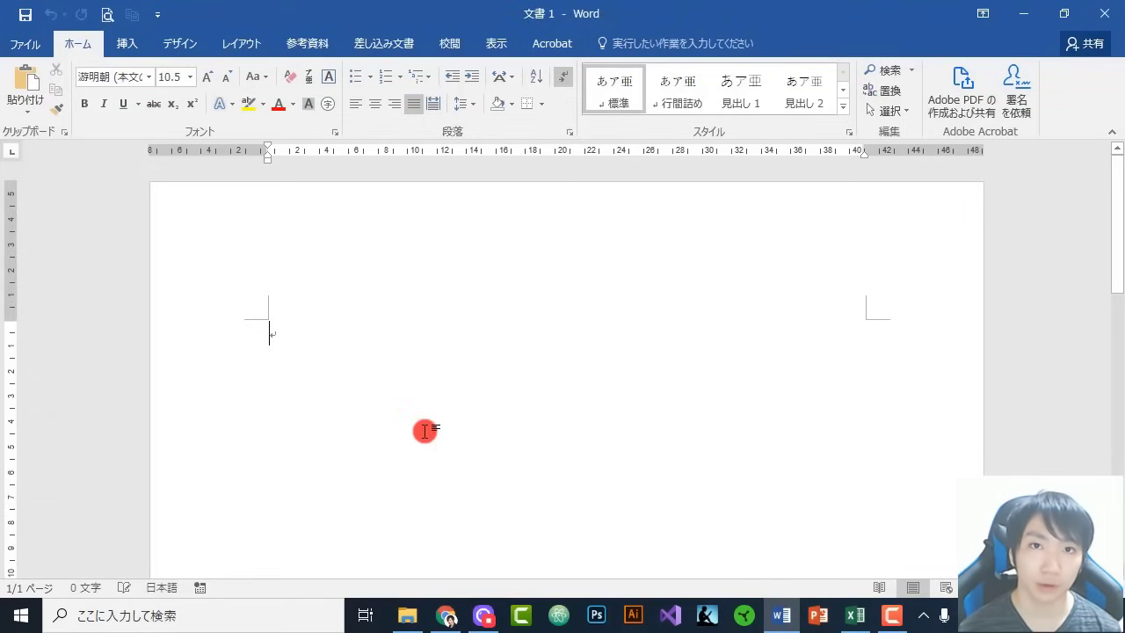
key(ctrl+v)
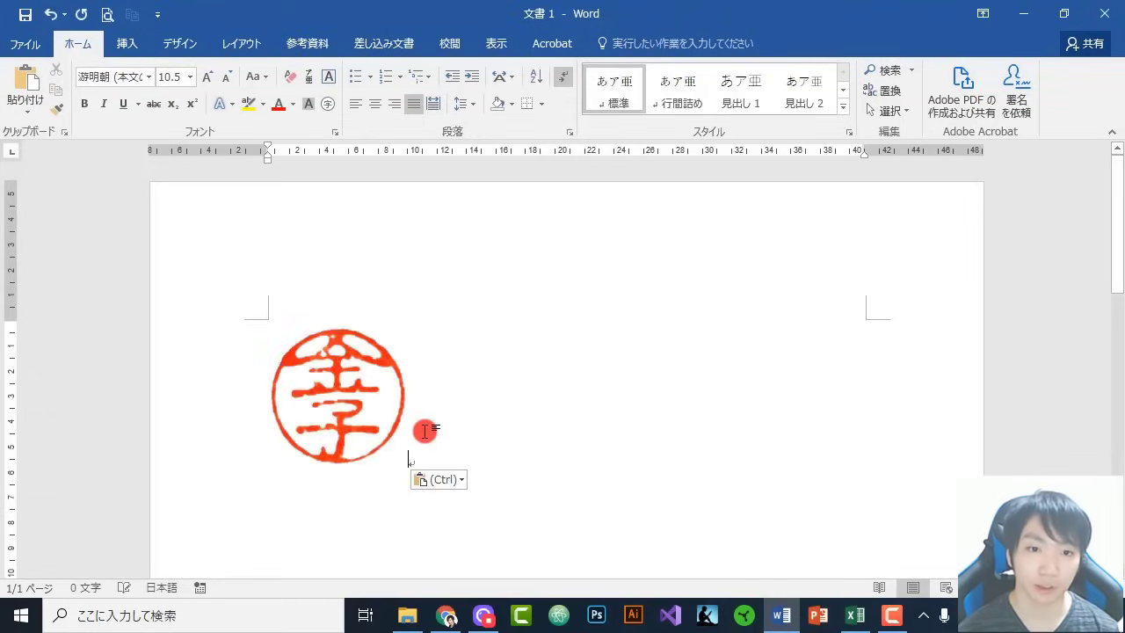
key(ctrl+z)
right_click(344, 334)
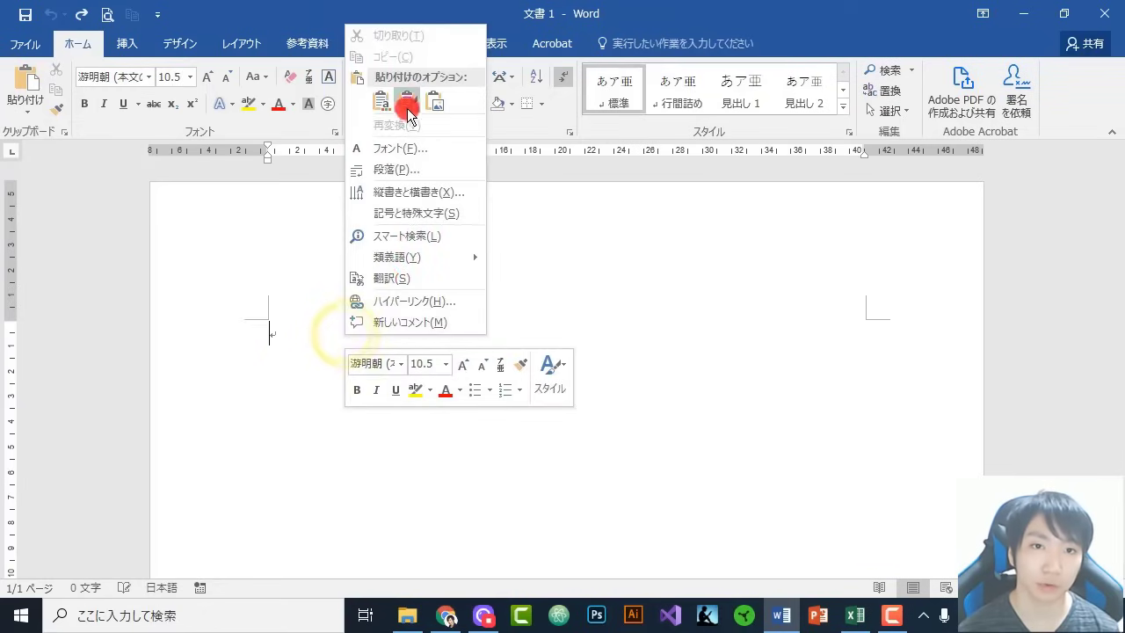
click(380, 103)
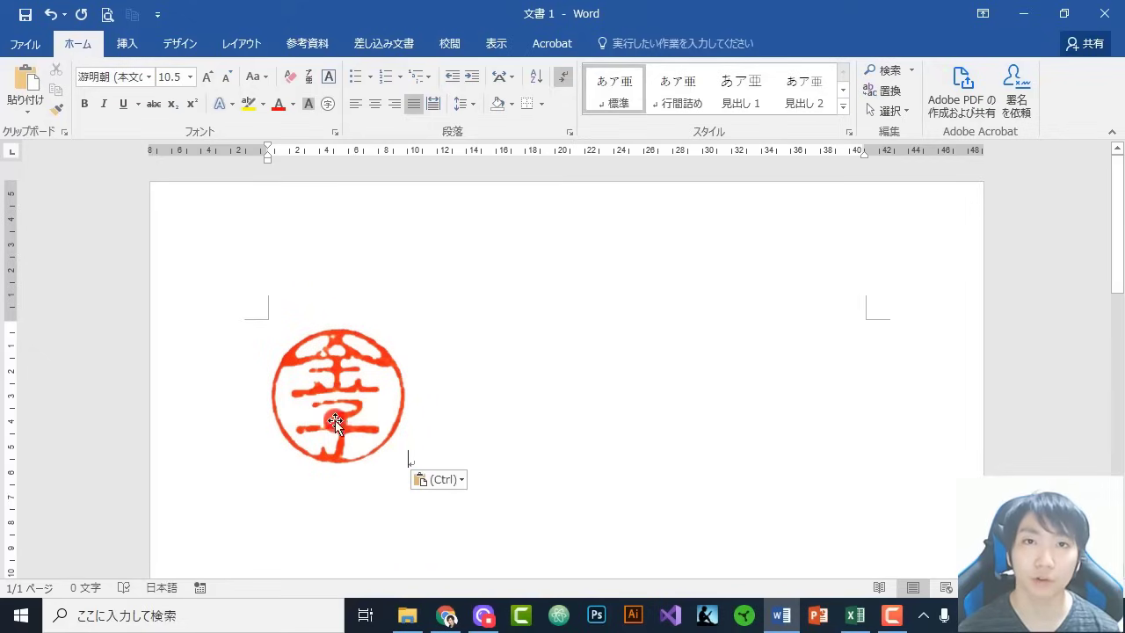
Save the pasted seal as a PNG picture named ハンコ on the desktop (デスクトップ)
right_click(339, 368)
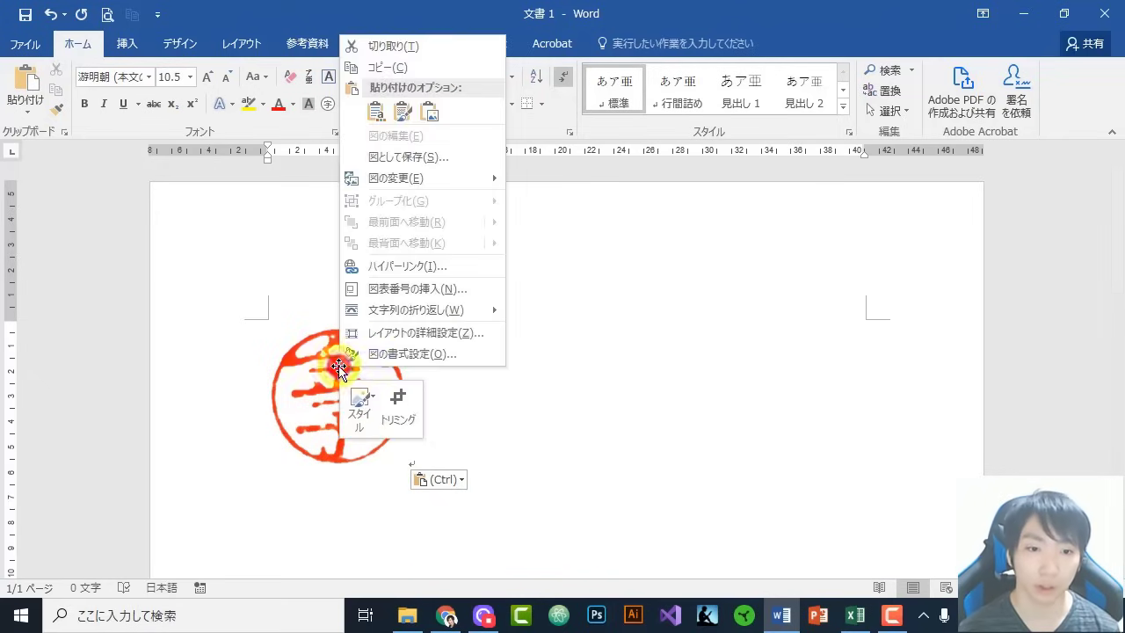
click(382, 160)
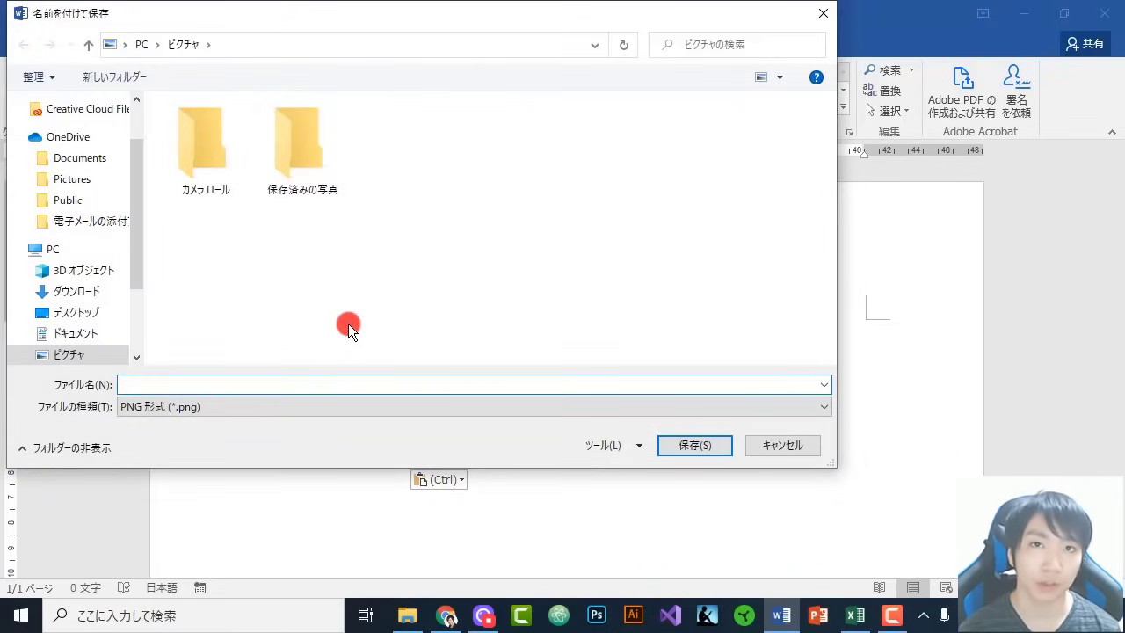
click(92, 314)
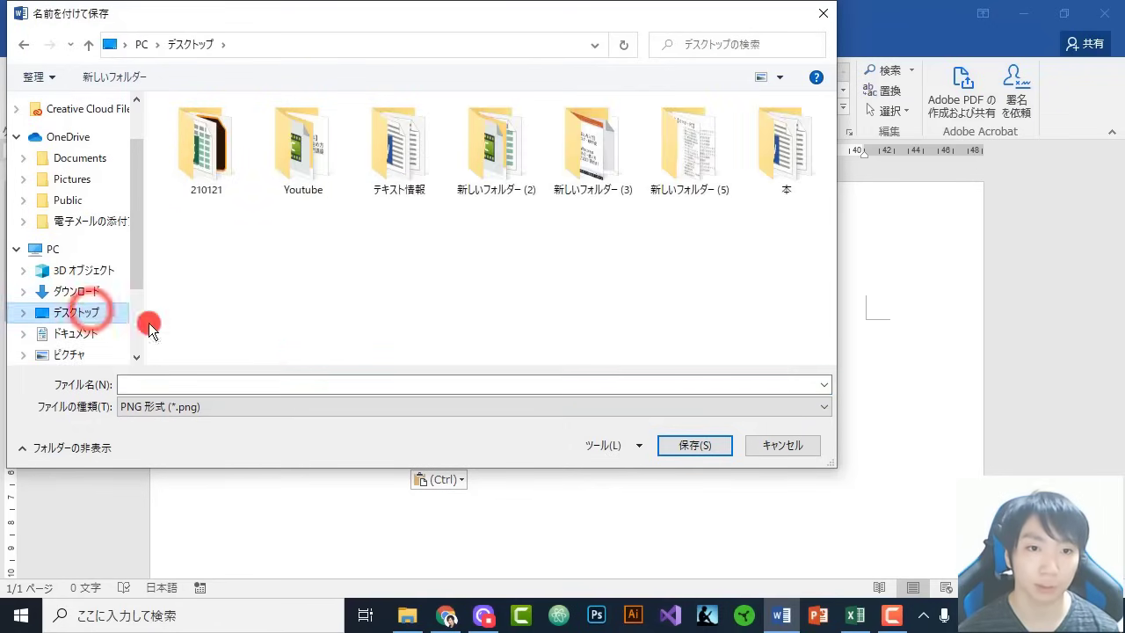
click(240, 384)
text(h)
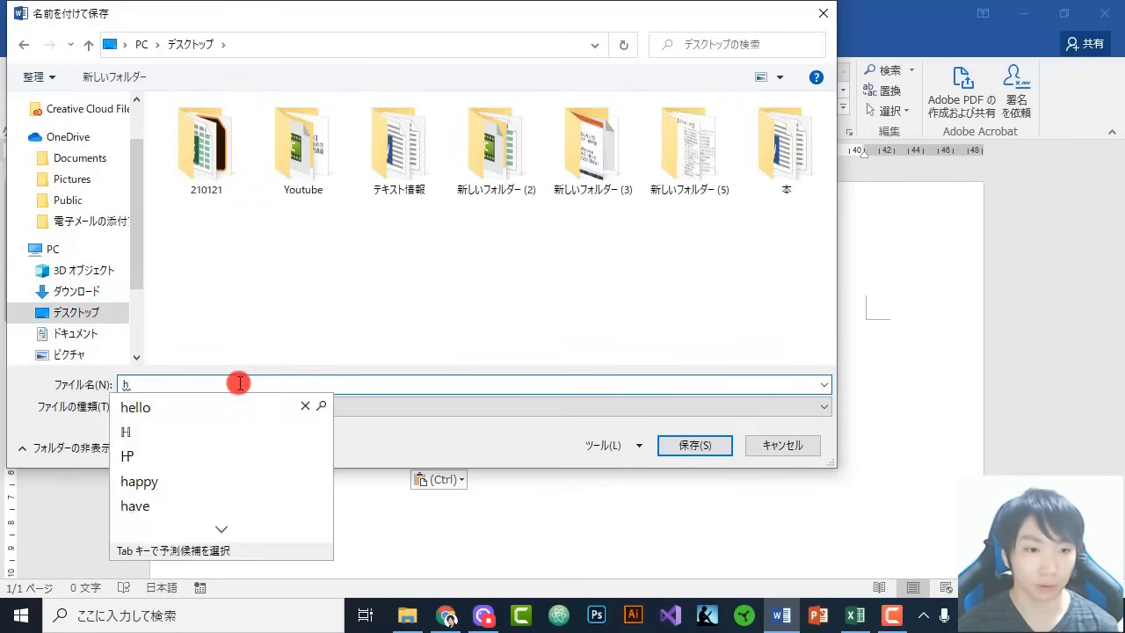
text(anko)
key(space)
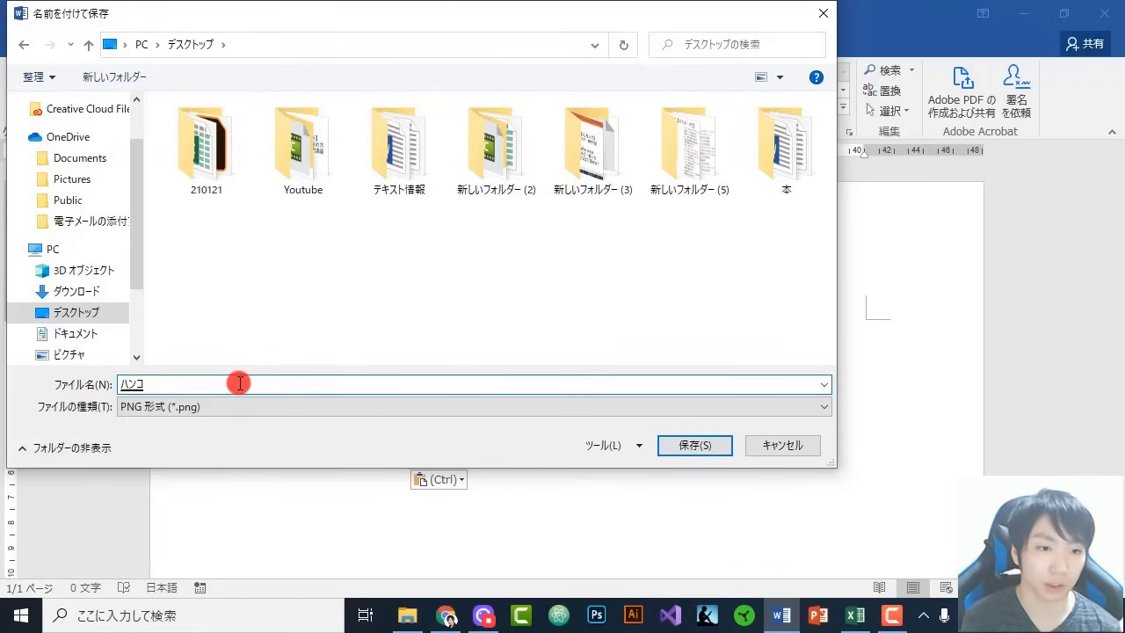
key(Return)
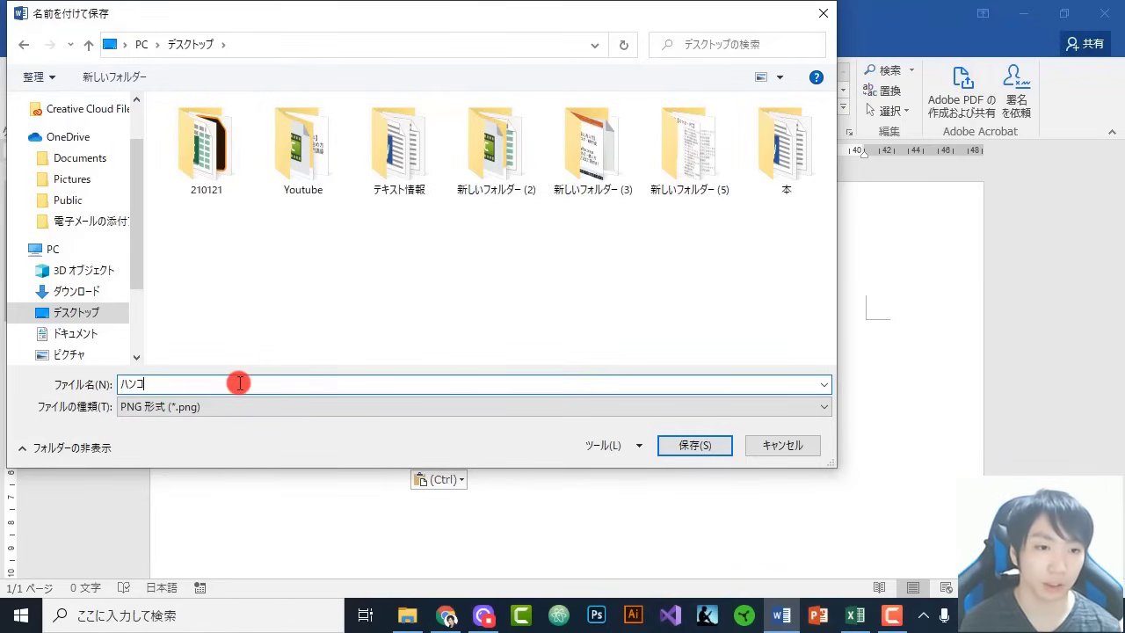
click(690, 447)
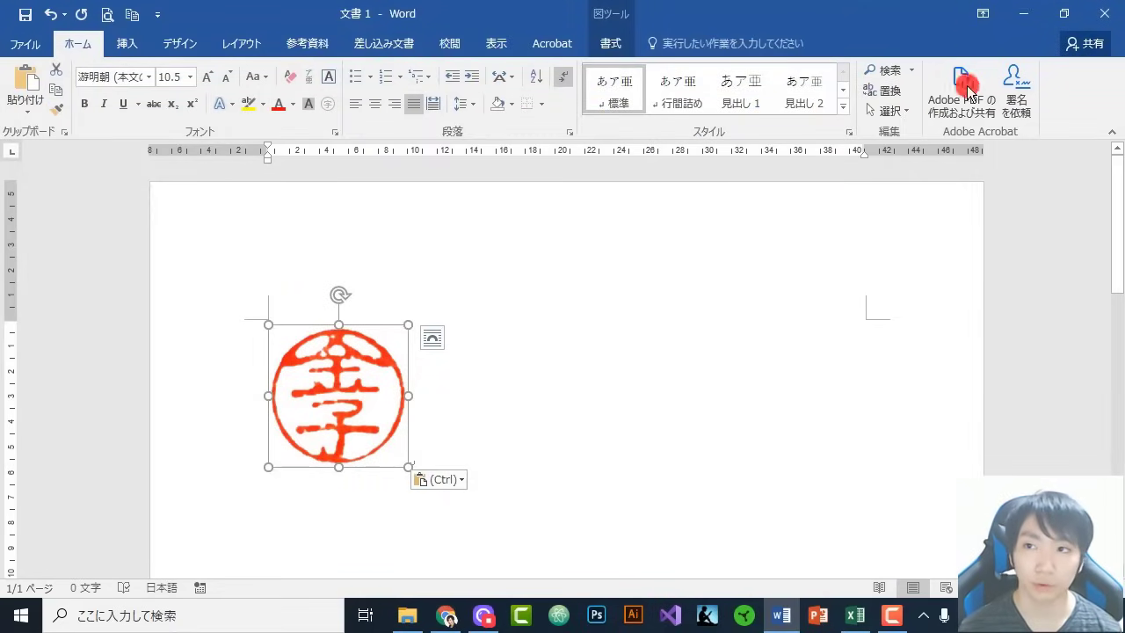
Open the saved ハンコ.png from the desktop to check the seal image, and close the viewer
click(1018, 10)
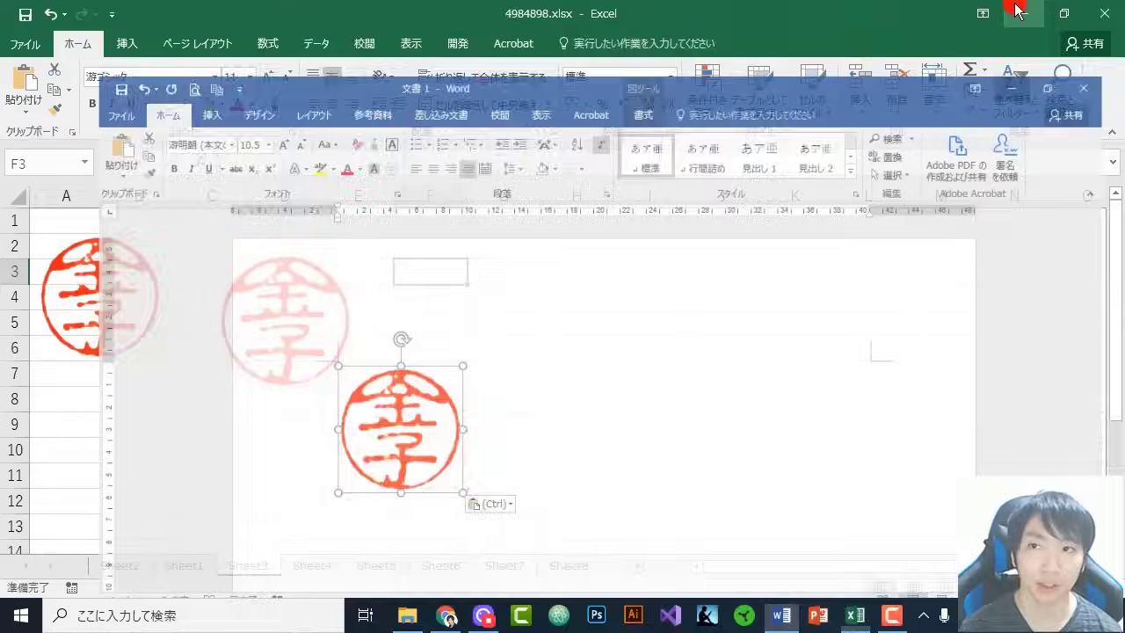
click(1020, 11)
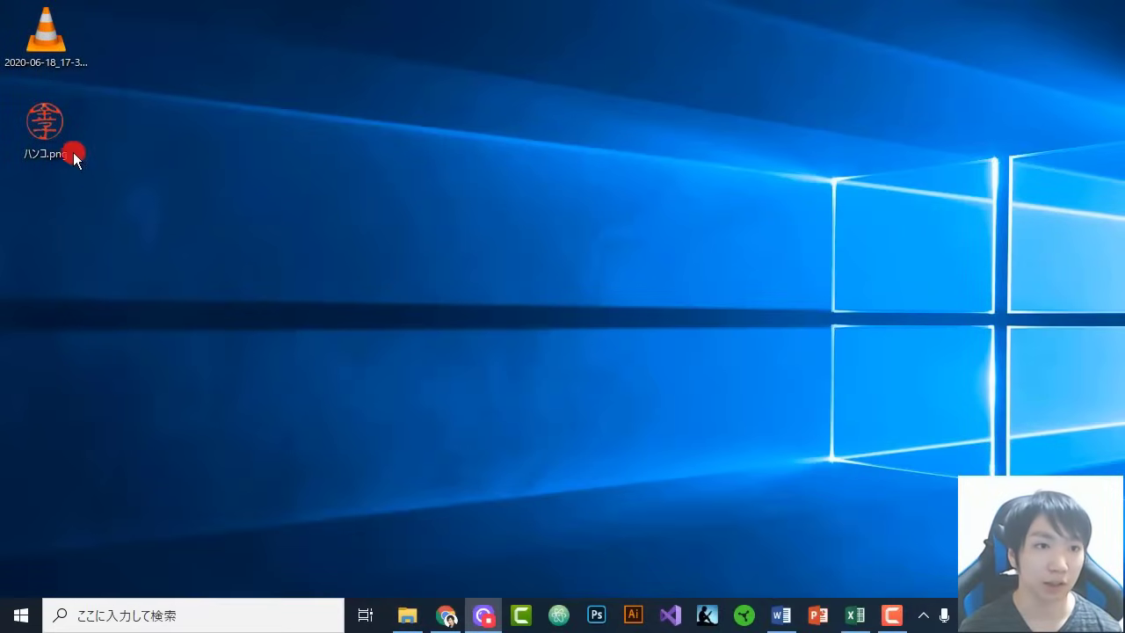
double_click(45, 113)
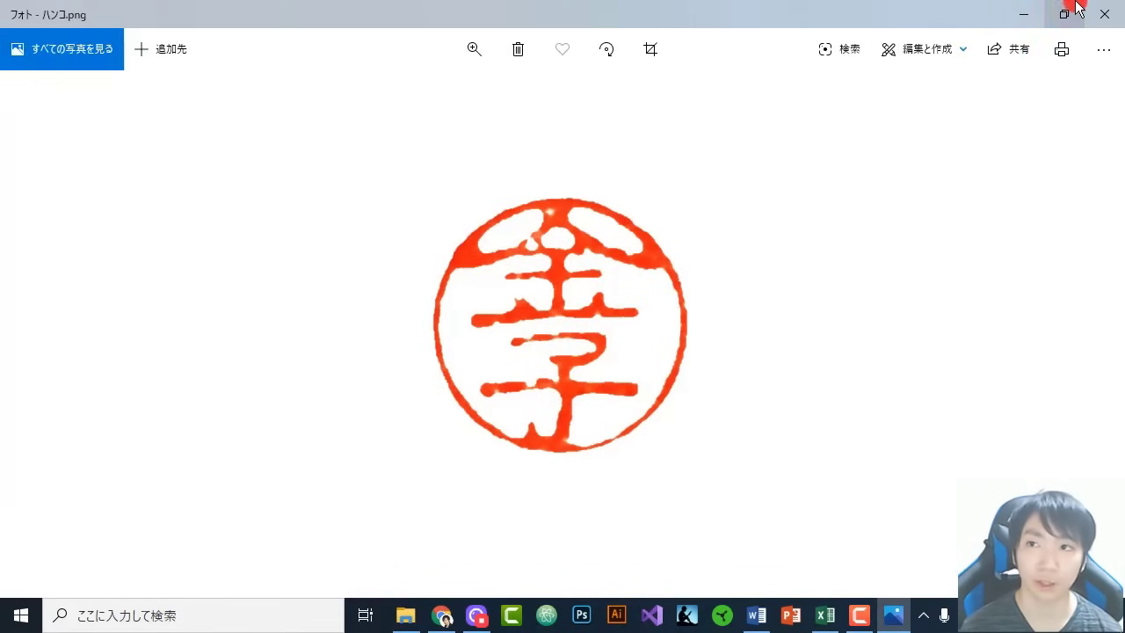
click(1109, 11)
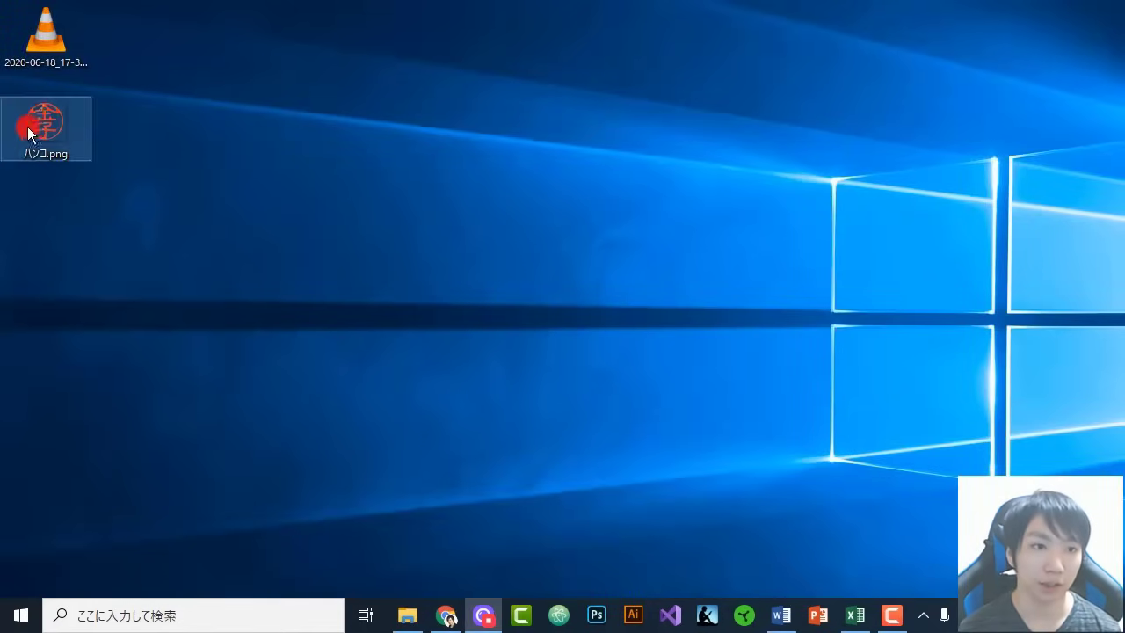
click(113, 164)
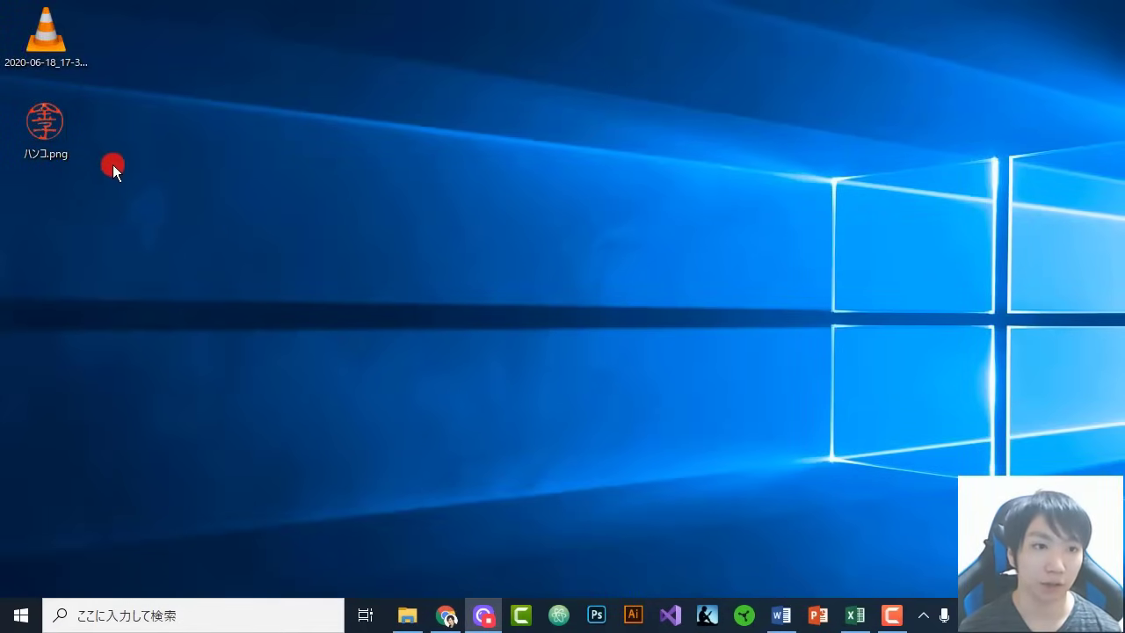
Switch to Excel and insert ハンコ.png from the desktop (デスクトップ) at cell F3 of Sheet3, shifting it slightly away from the other seals
click(855, 615)
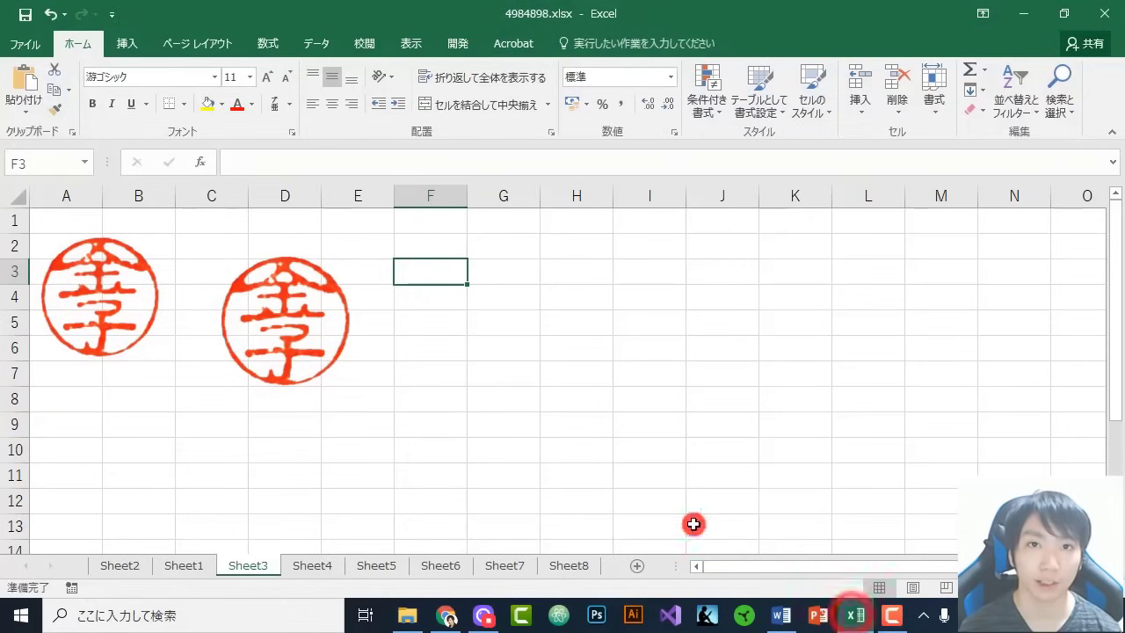
click(417, 268)
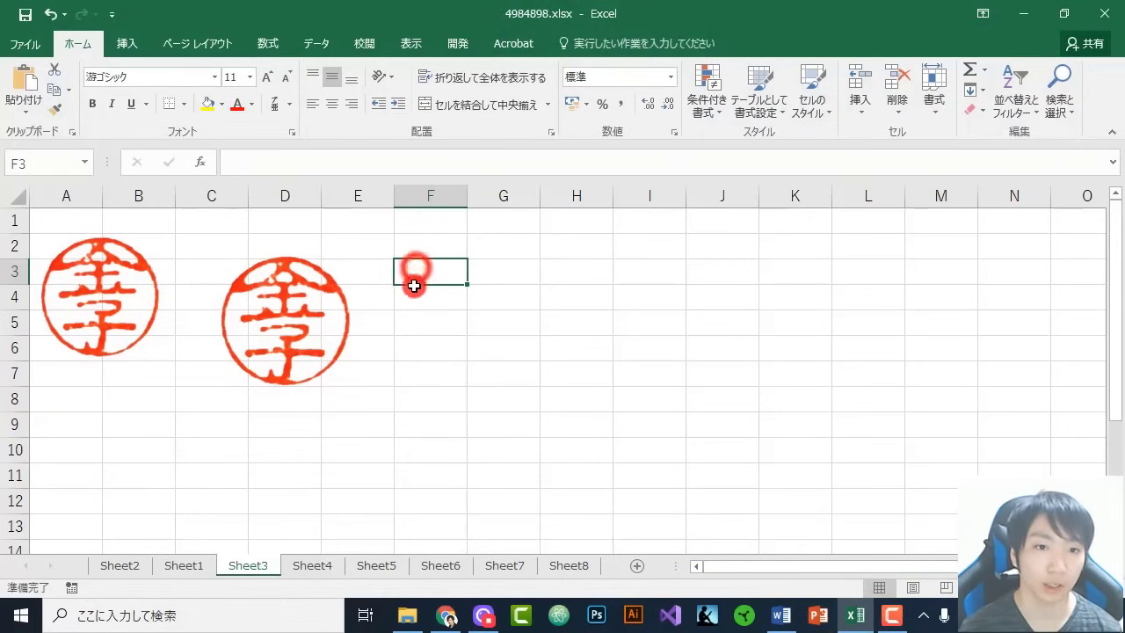
click(129, 46)
click(174, 90)
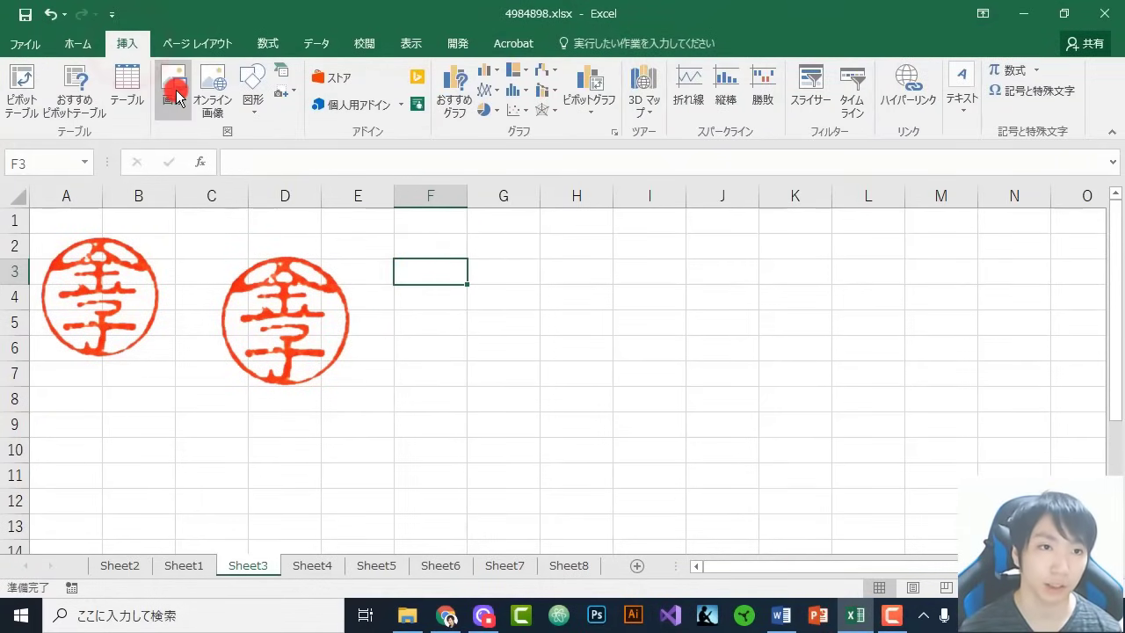
click(339, 226)
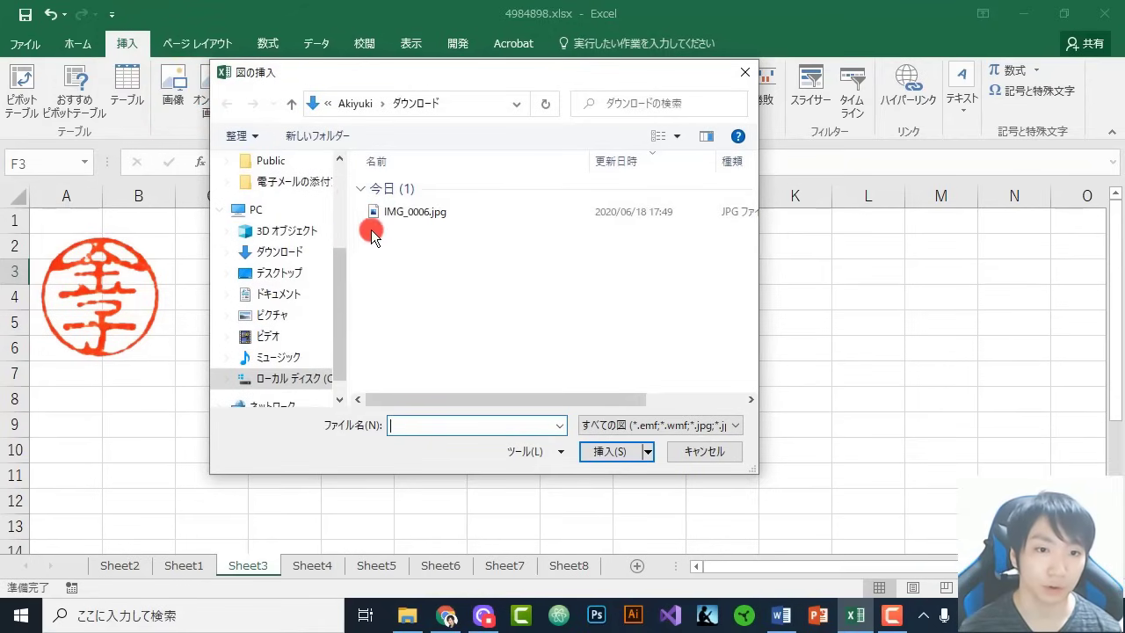
click(434, 178)
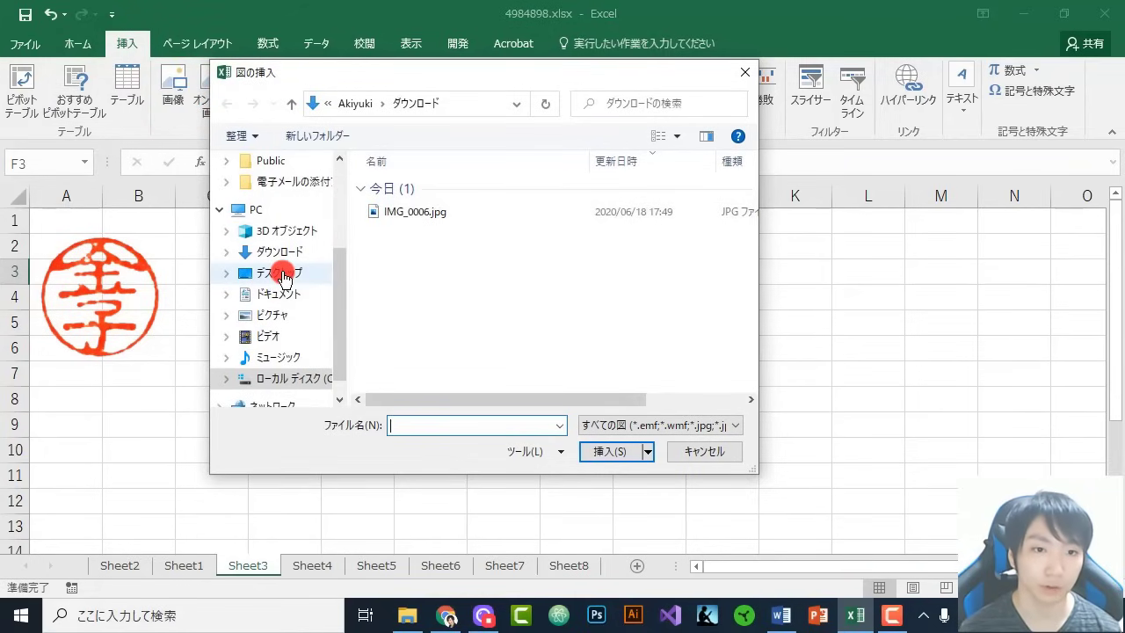
click(281, 274)
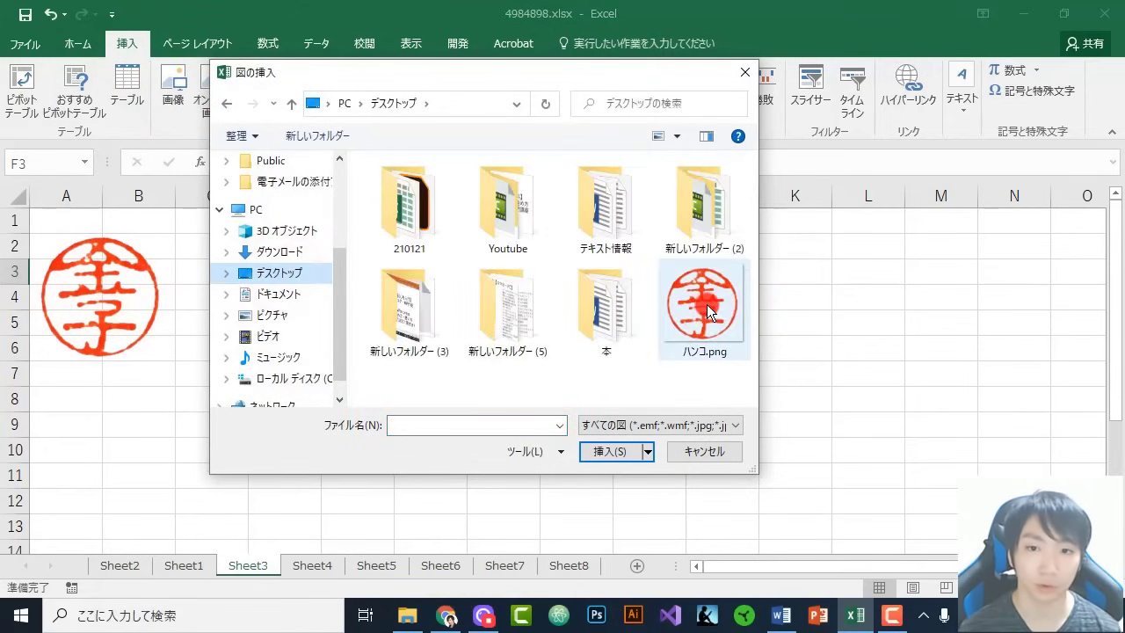
double_click(708, 312)
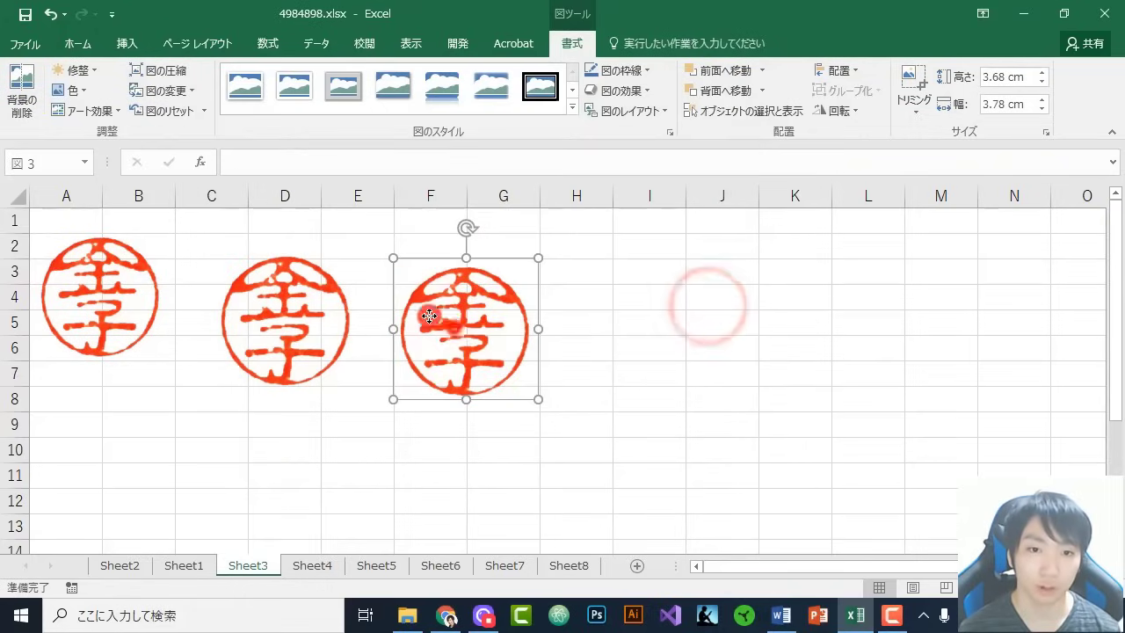
drag(429, 316, 459, 320)
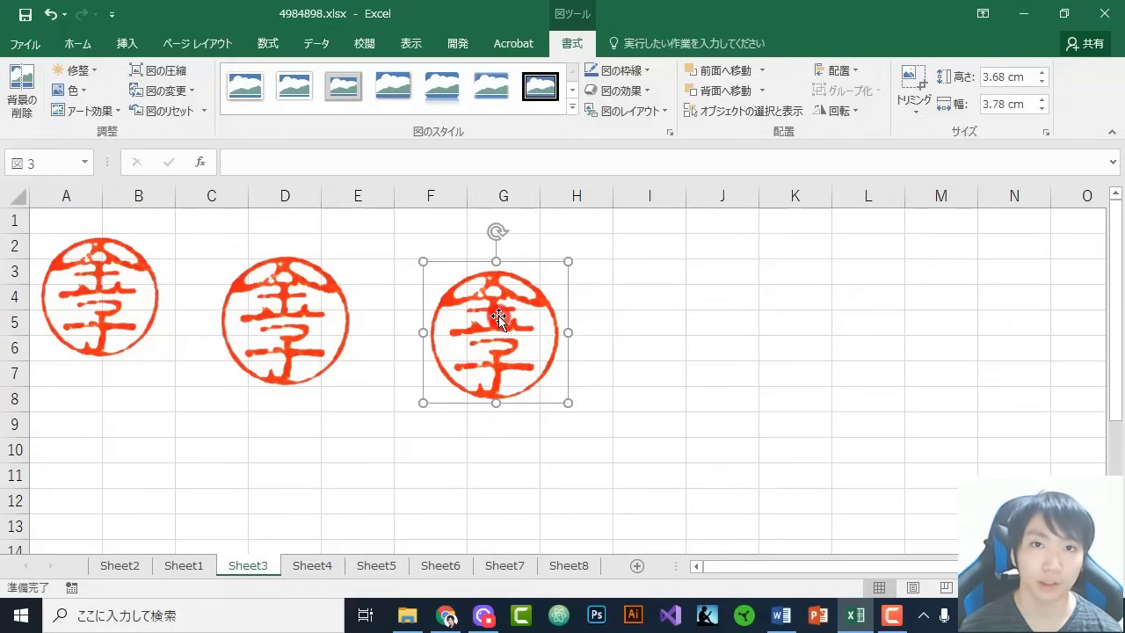
Switch to Word and set the seal picture's text wrapping to in front of text (前面)
click(780, 616)
key(ctrl+v)
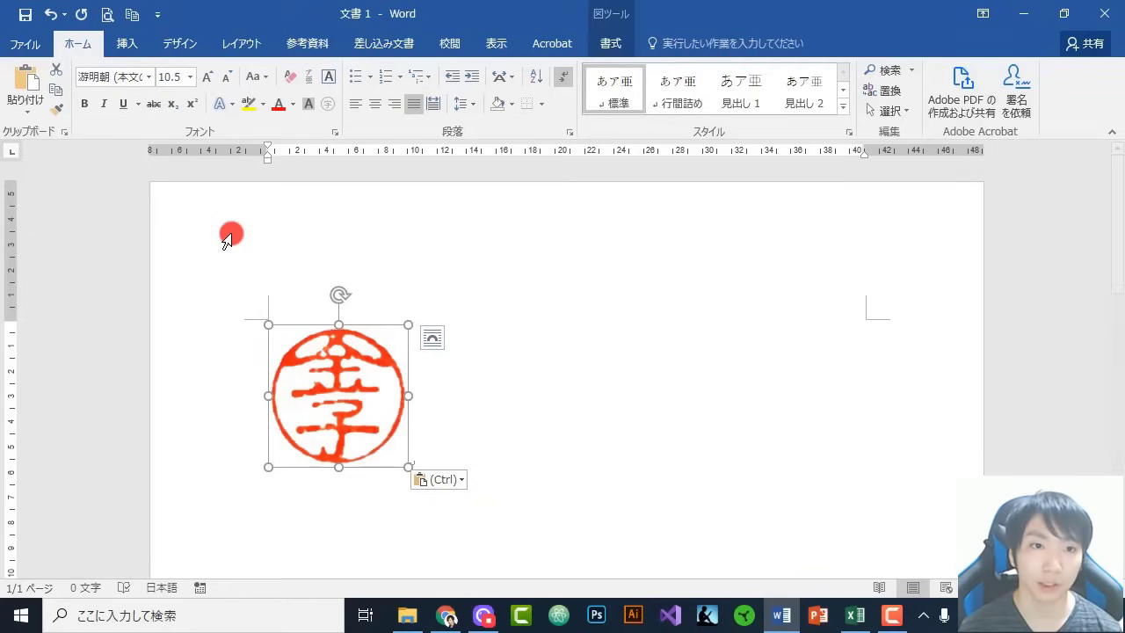
click(129, 45)
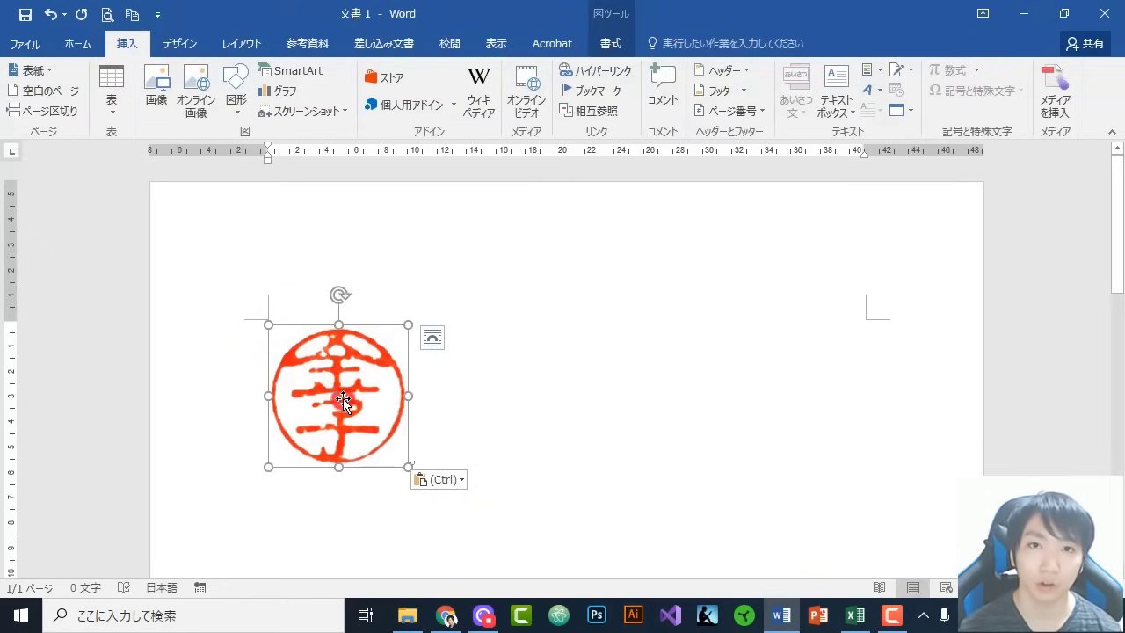
mouse_move(339, 394)
mouse_down()
mouse_move(610, 364)
mouse_move(487, 364)
mouse_move(559, 383)
mouse_move(361, 387)
mouse_up()
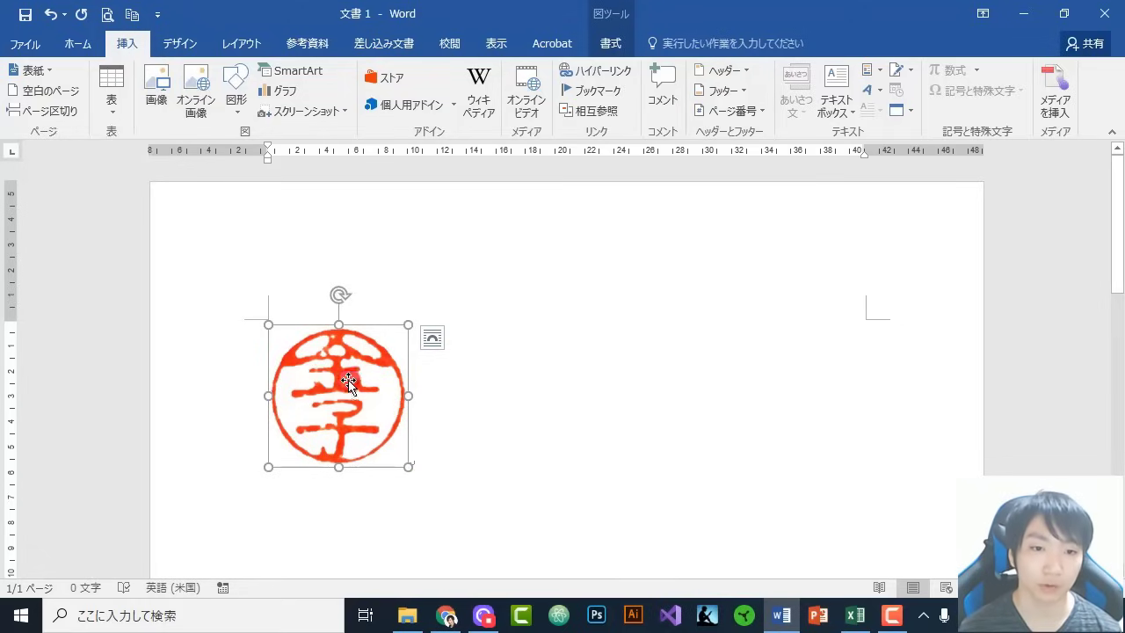
click(430, 342)
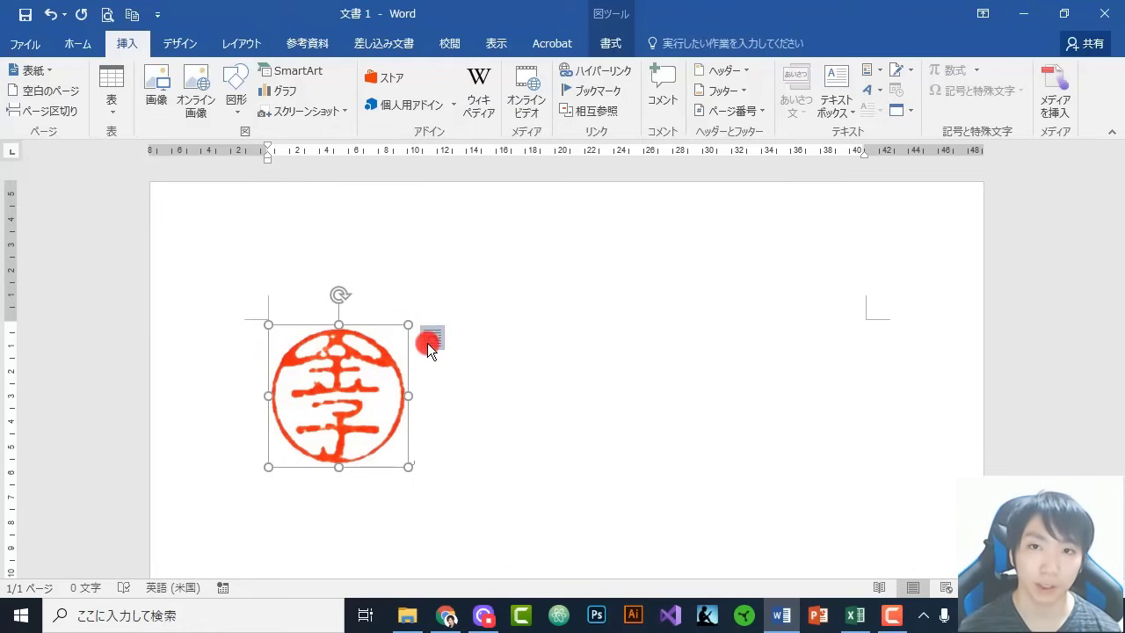
click(618, 41)
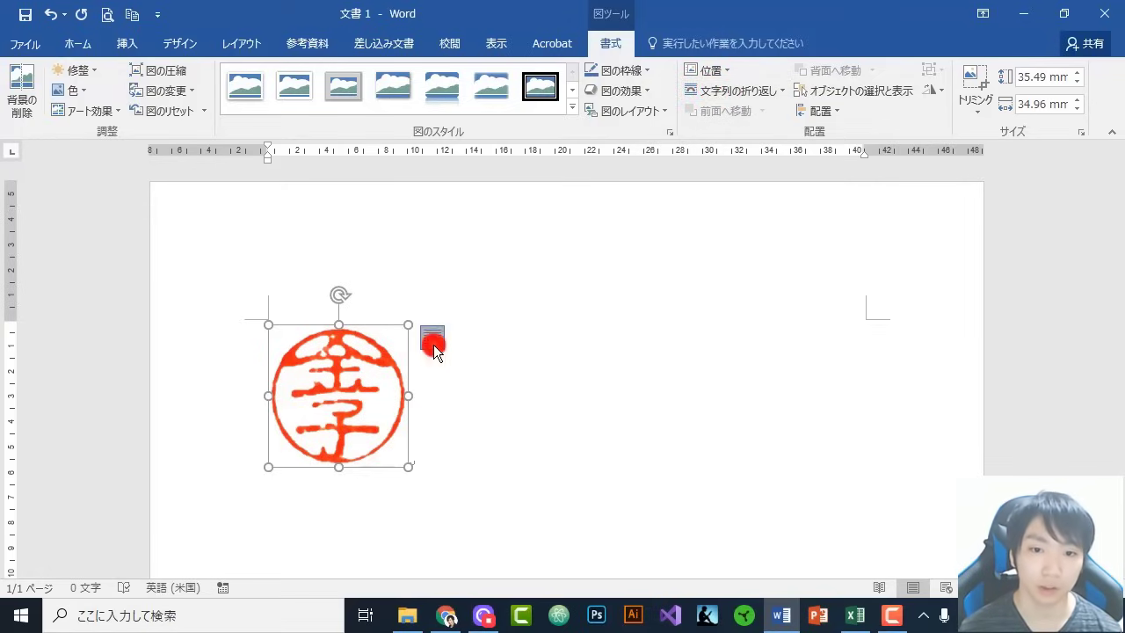
click(432, 341)
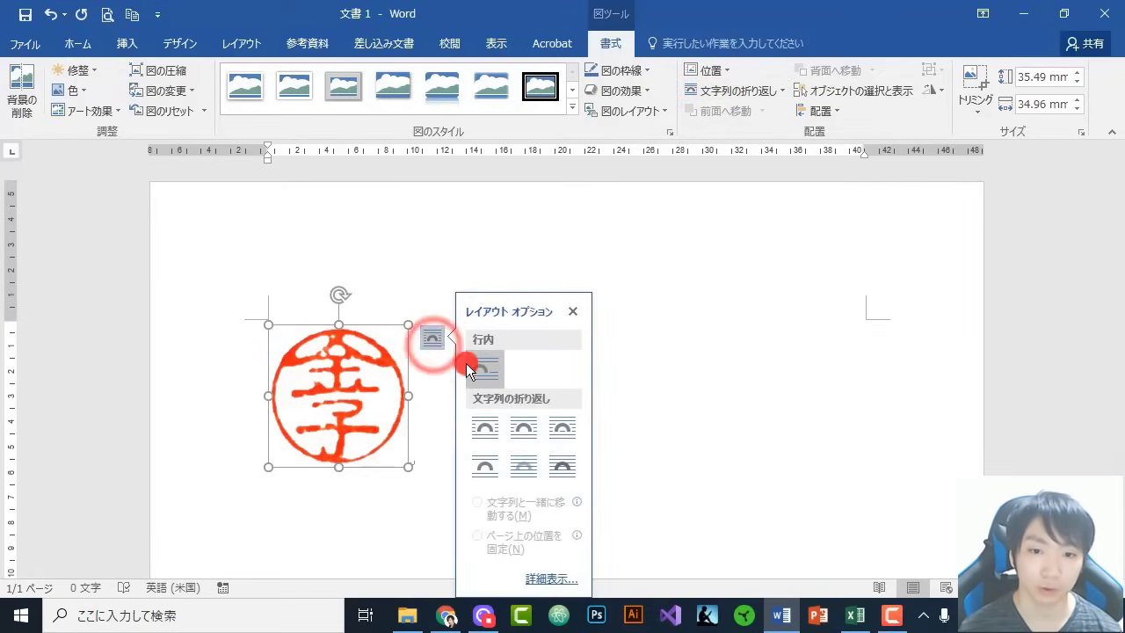
click(563, 468)
click(719, 91)
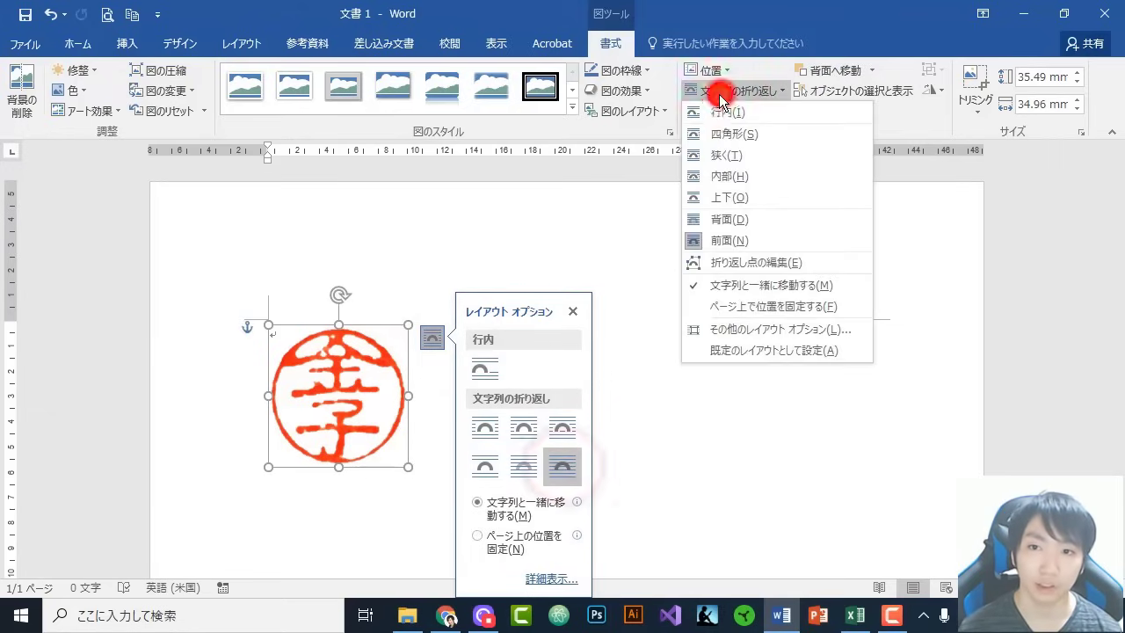
click(721, 241)
Move the seal picture toward the right side of the page and shrink it to about 12 mm by 12 mm
drag(326, 409, 694, 370)
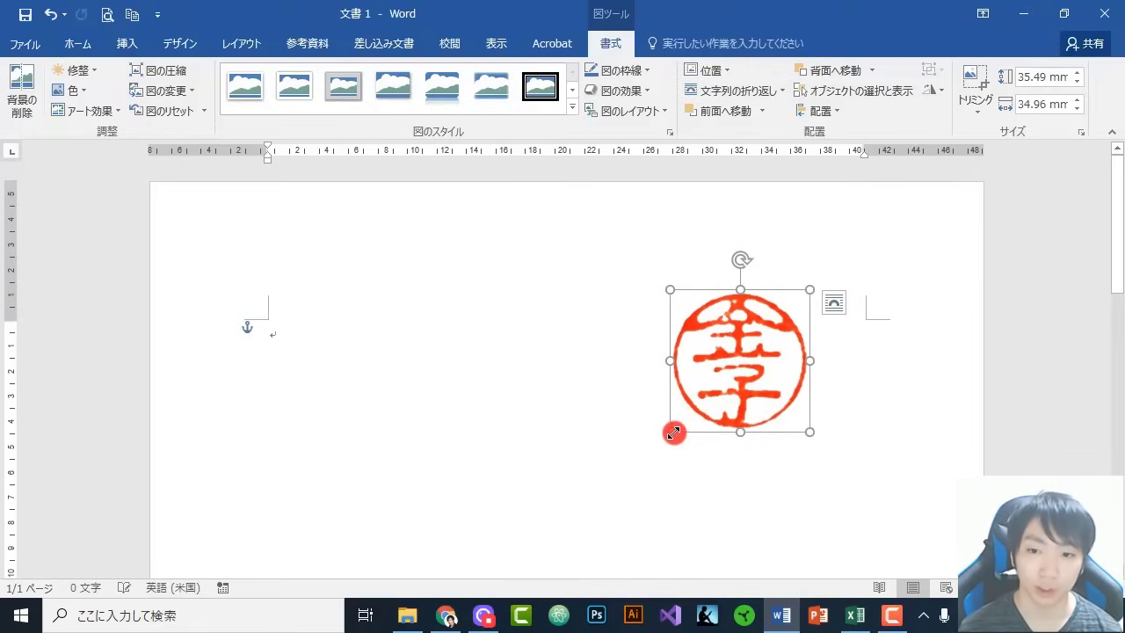
drag(672, 434, 719, 392)
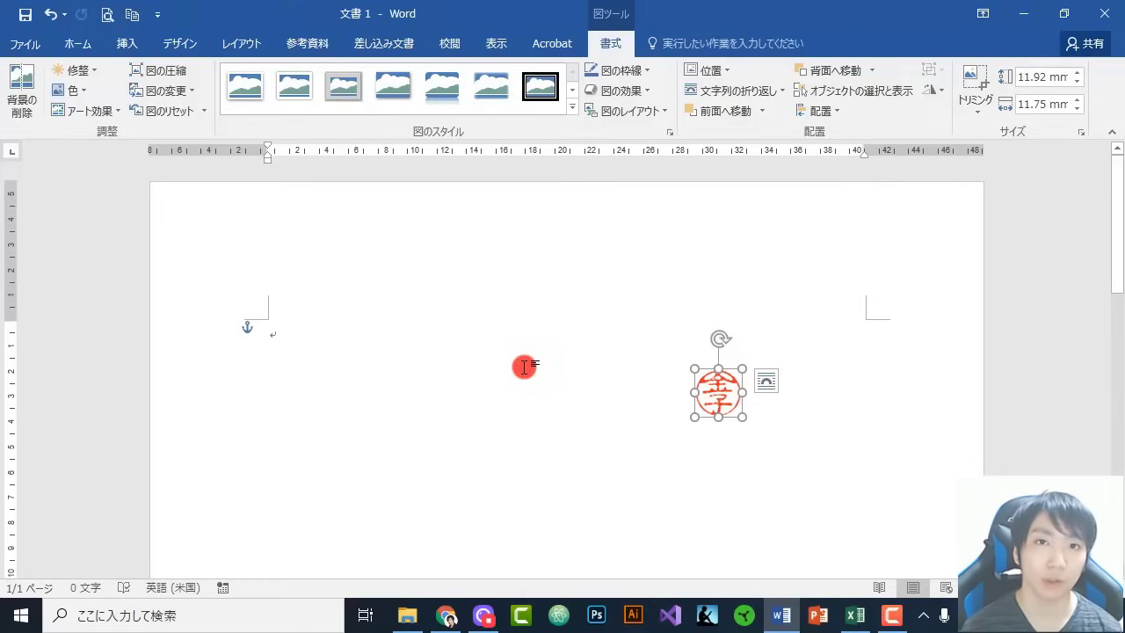
Switch to Excel and draw a perfect circle about 4.6 cm across beside the existing seal on Sheet4
click(854, 615)
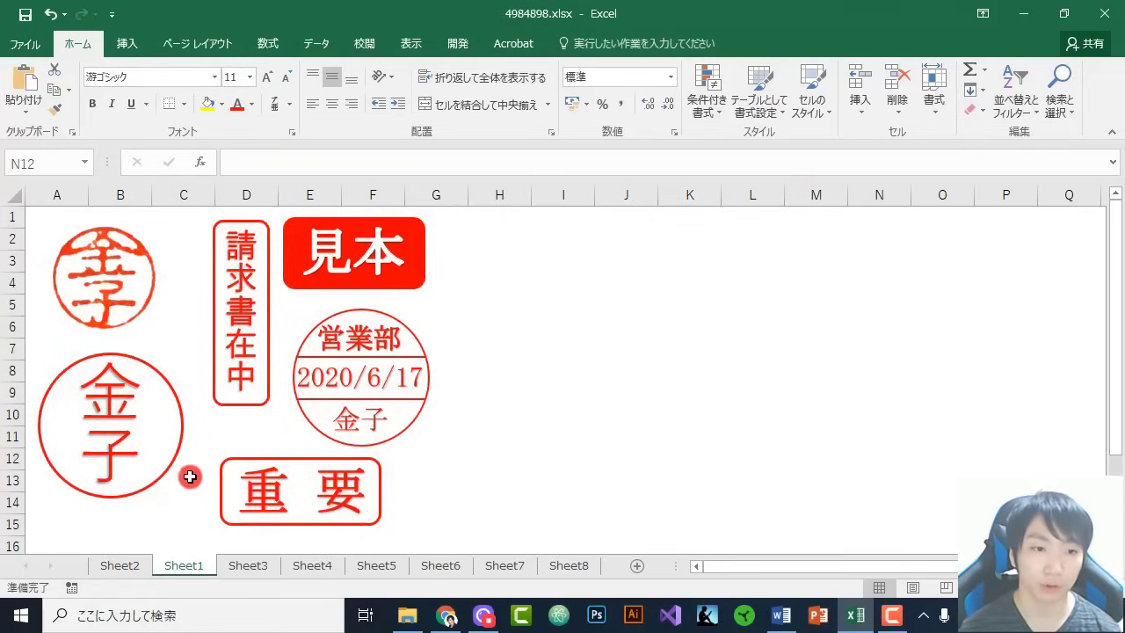
click(299, 569)
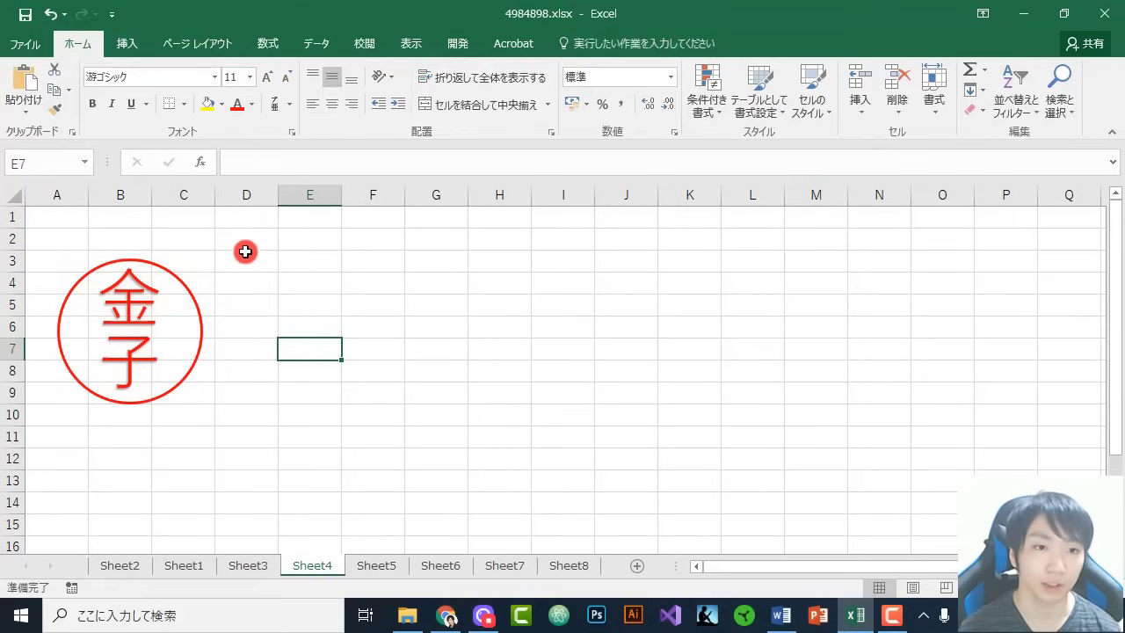
click(130, 49)
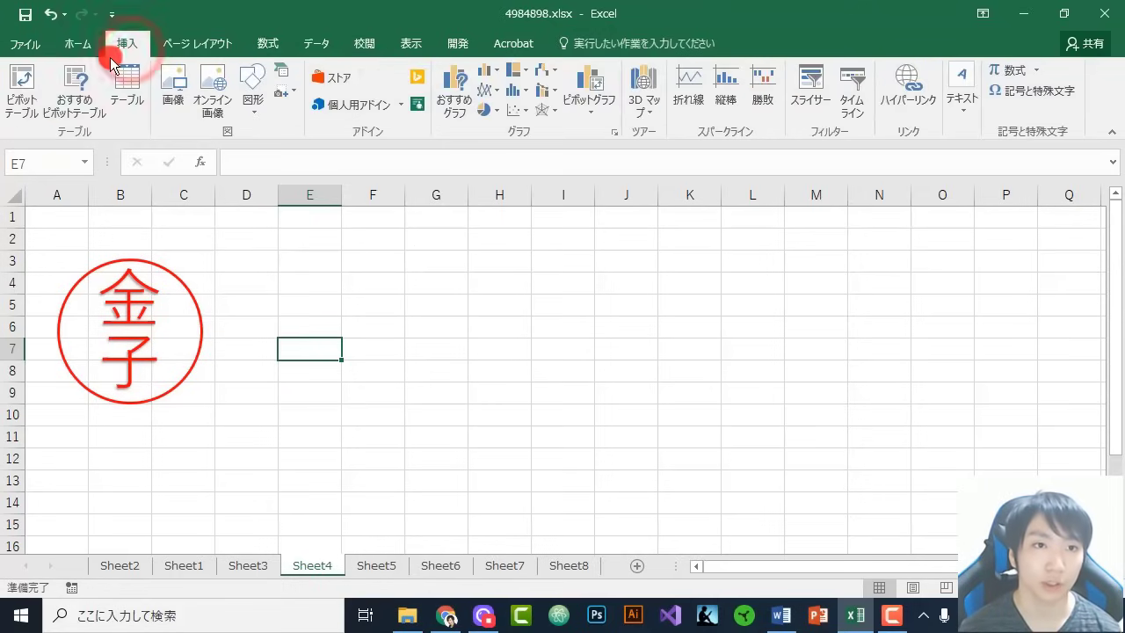
click(254, 80)
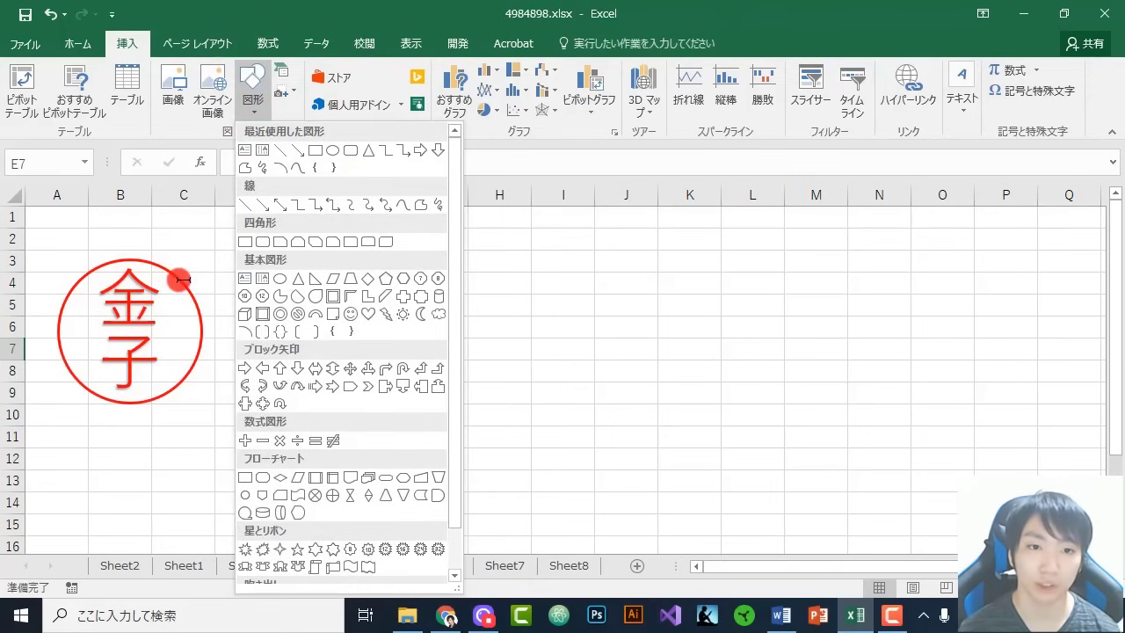
click(281, 282)
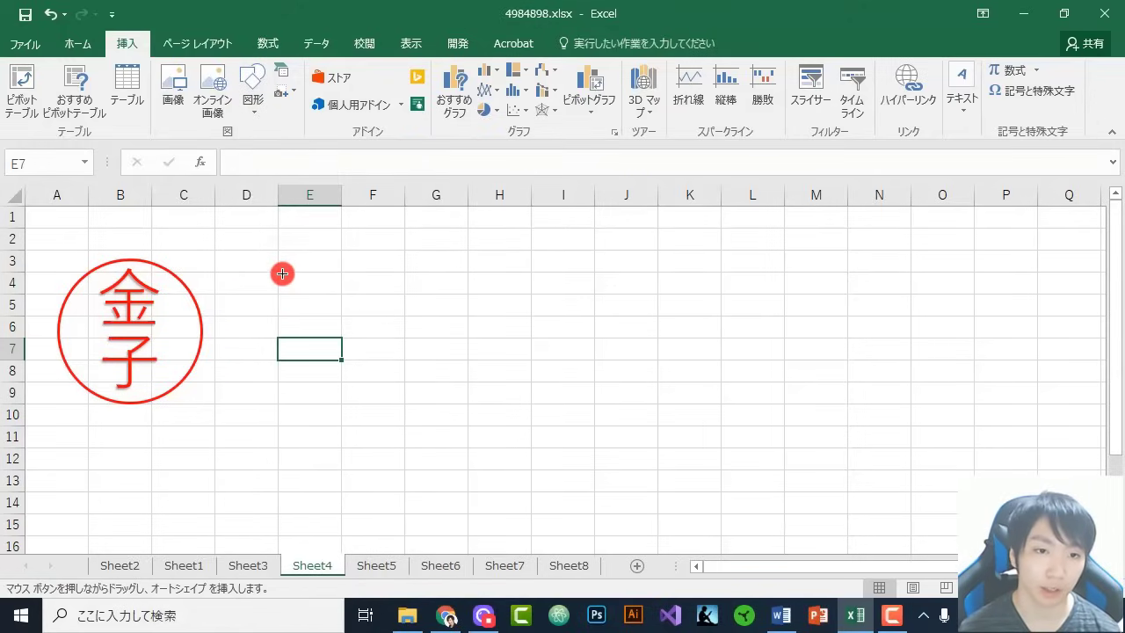
drag(288, 259, 420, 411)
key(shift)
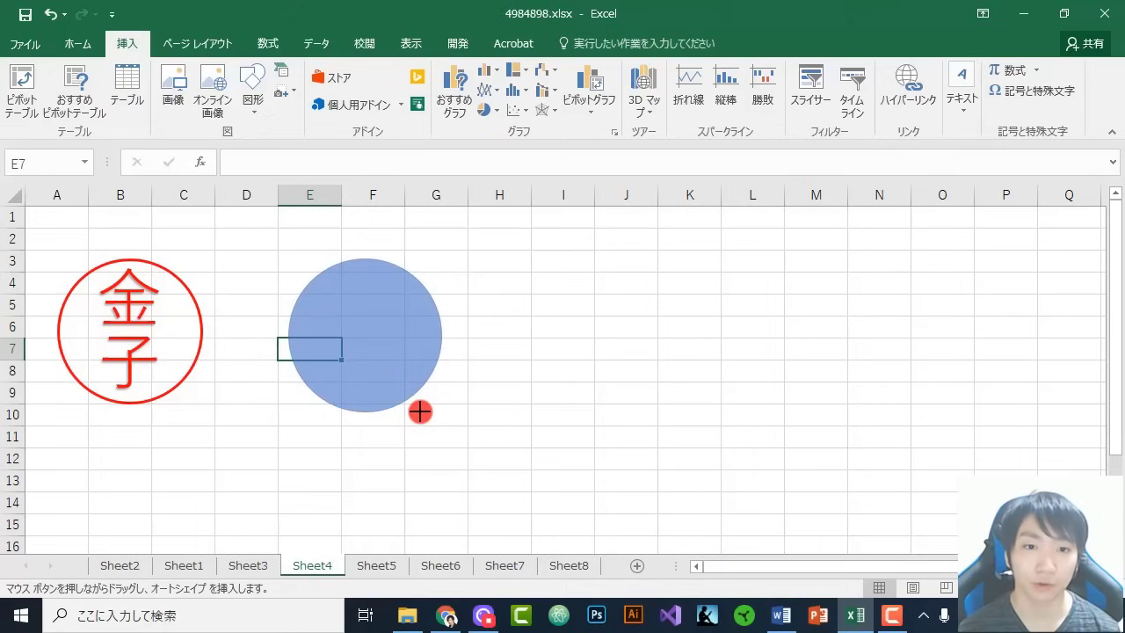
drag(420, 411, 419, 411)
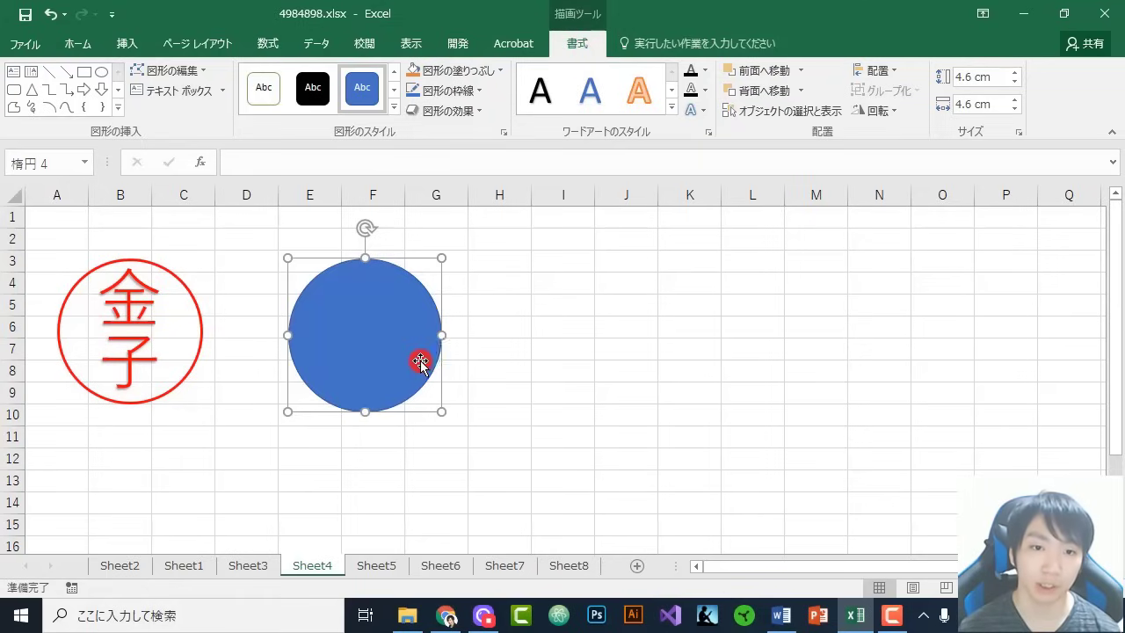
click(498, 286)
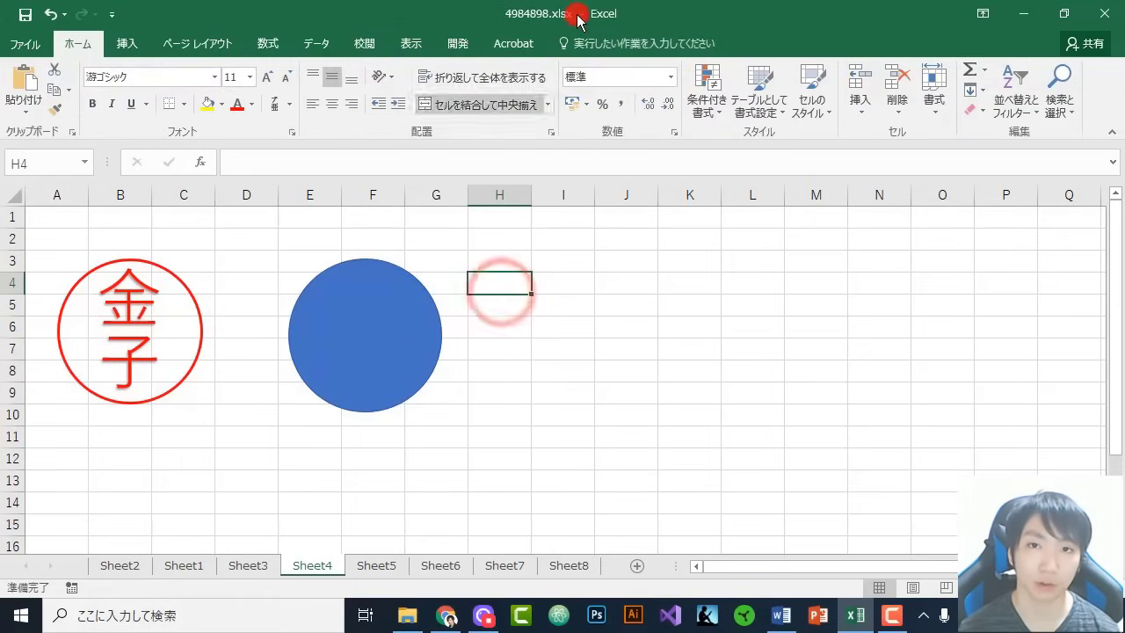
Give the blue circle no fill (塗りつぶしなし) and a red outline
click(410, 306)
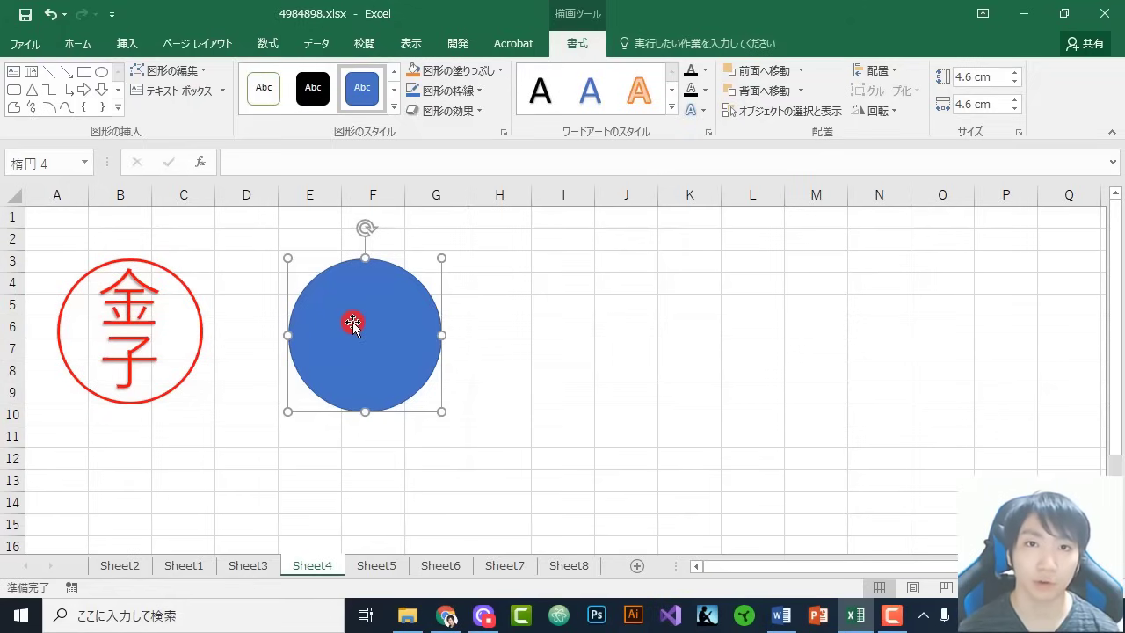
click(442, 74)
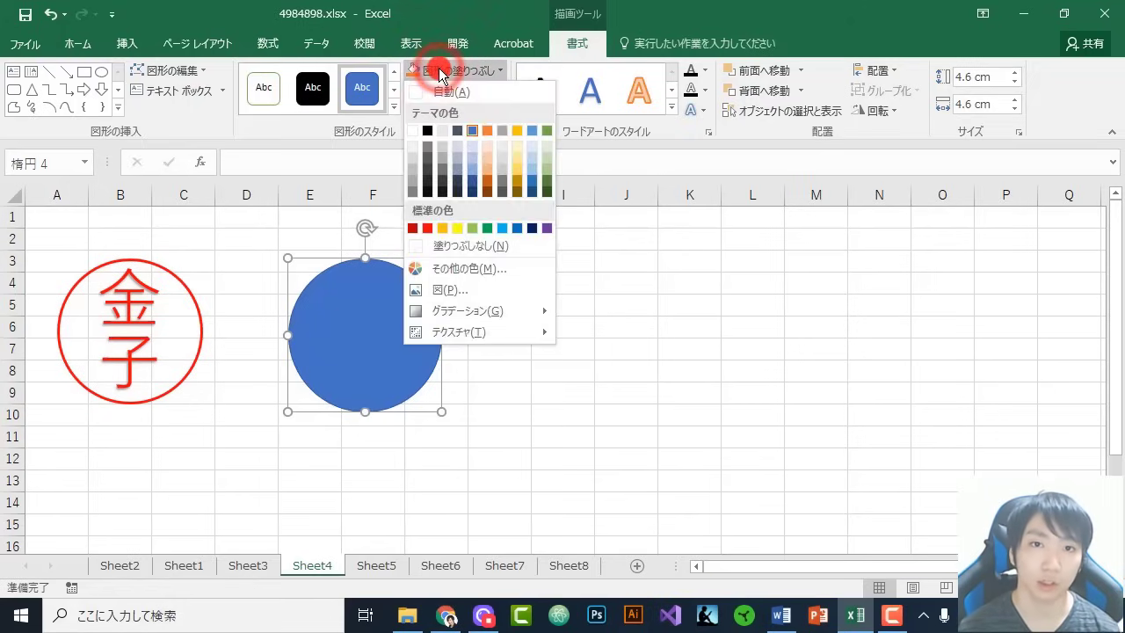
click(466, 249)
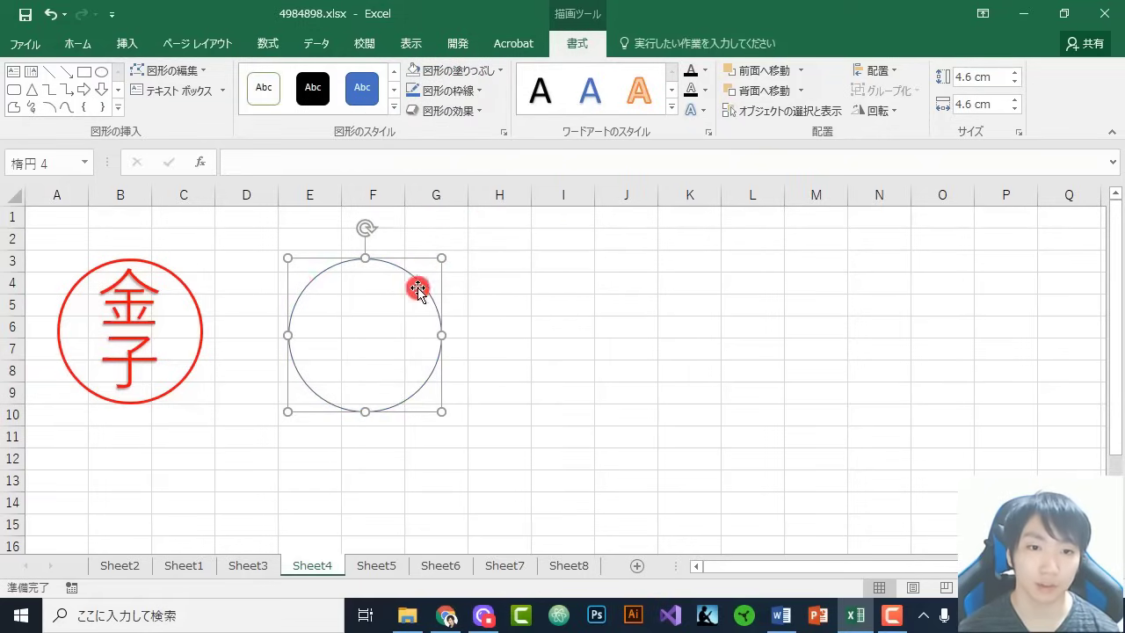
click(462, 91)
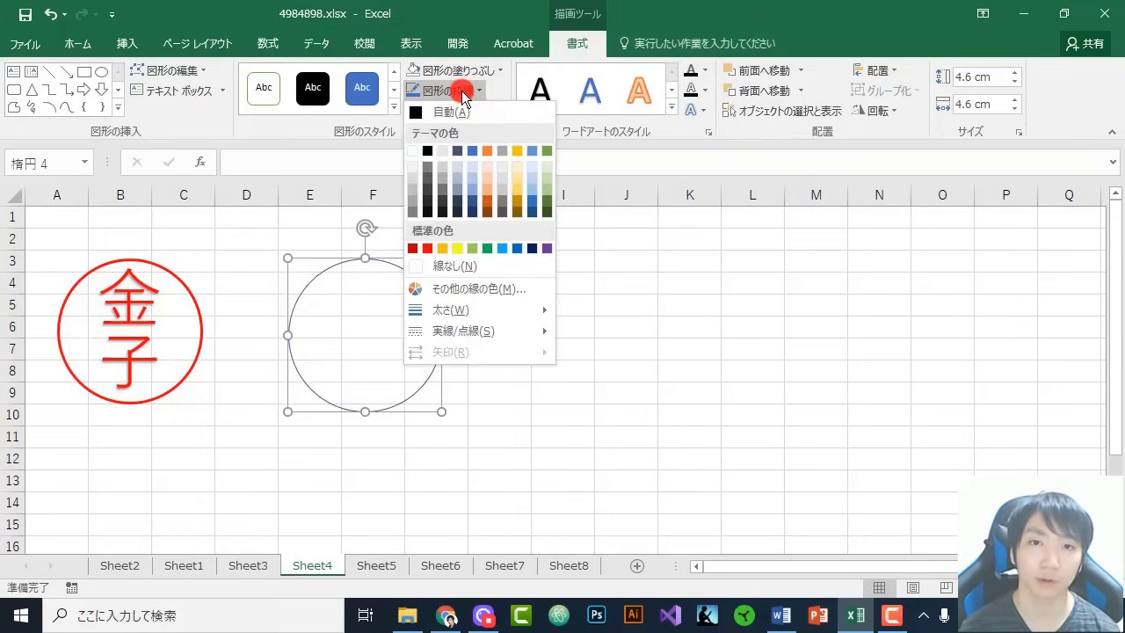
click(424, 252)
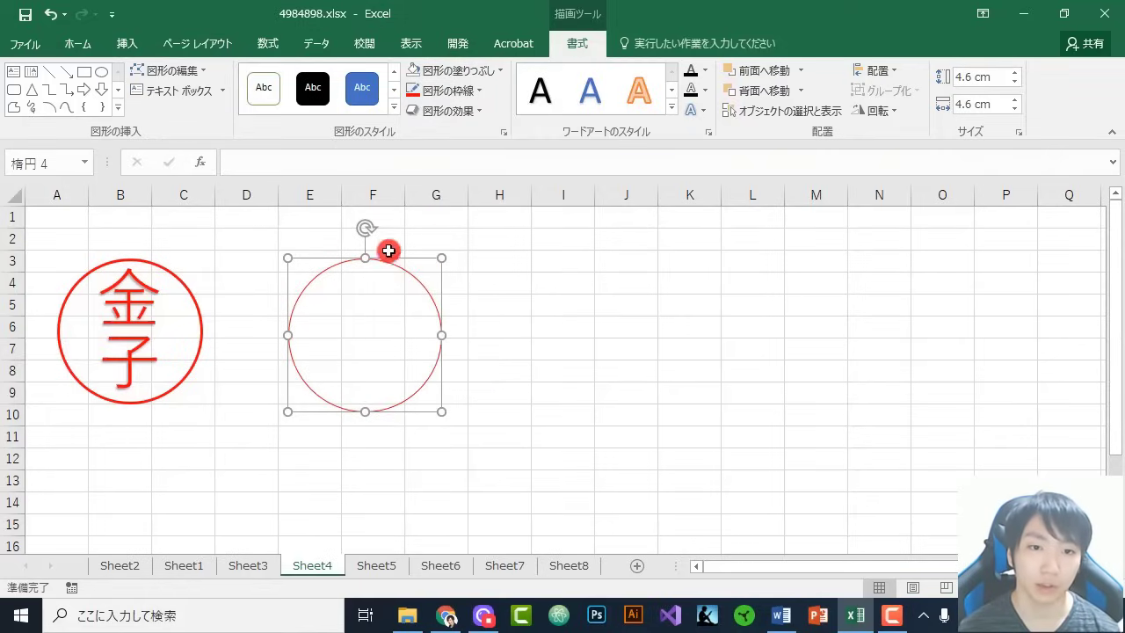
Set the outline weight of the red circle to 2.25 pt
click(458, 94)
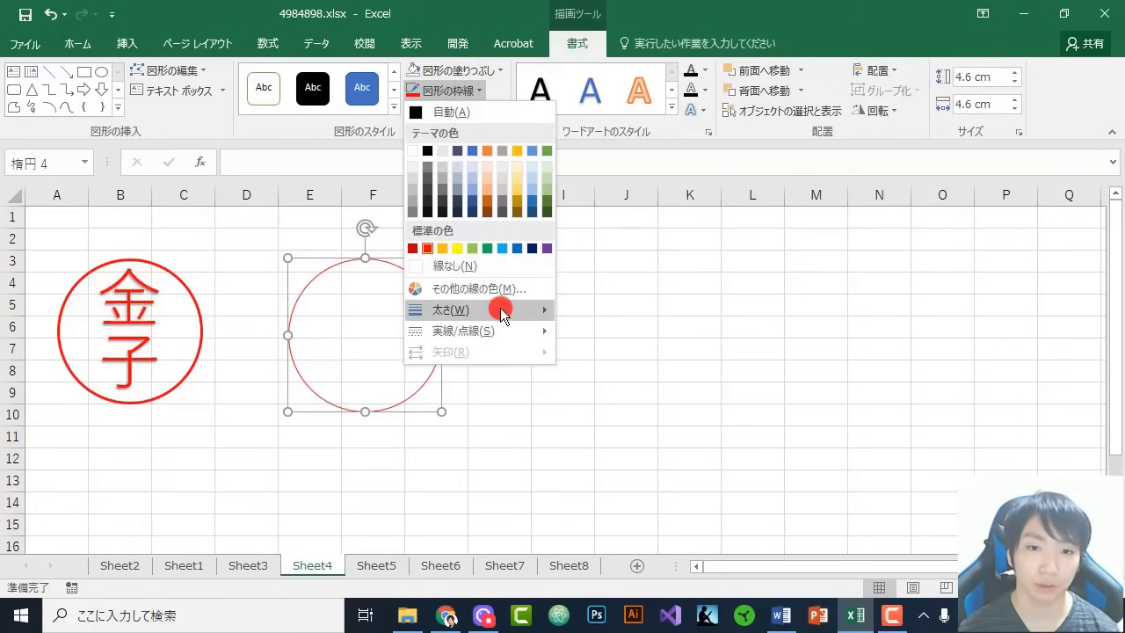
mouse_move(503, 313)
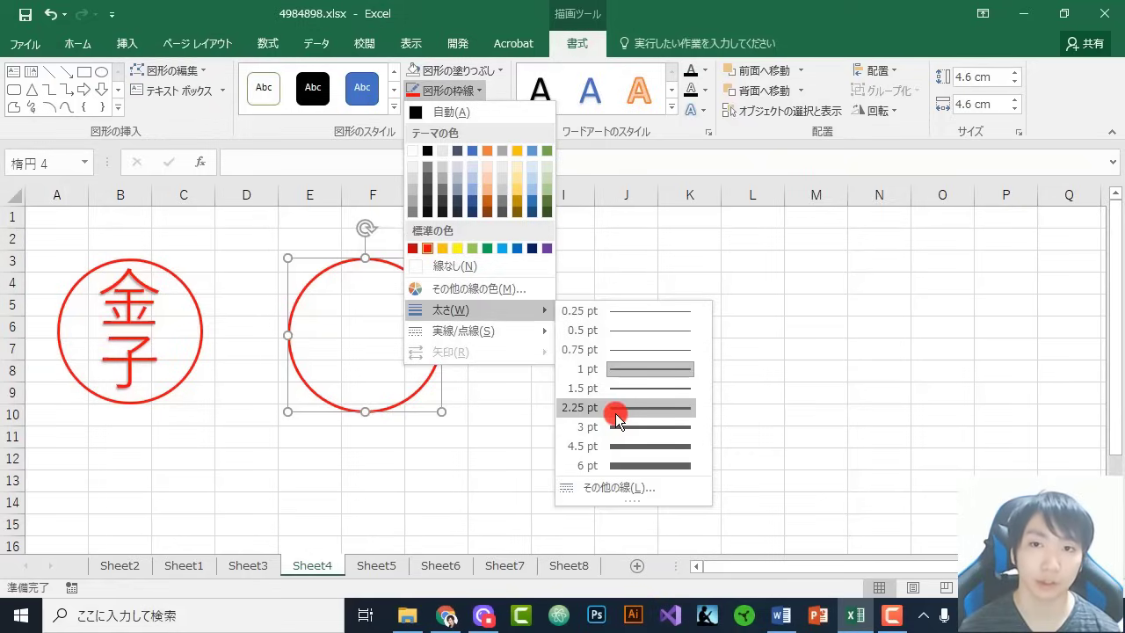
click(615, 409)
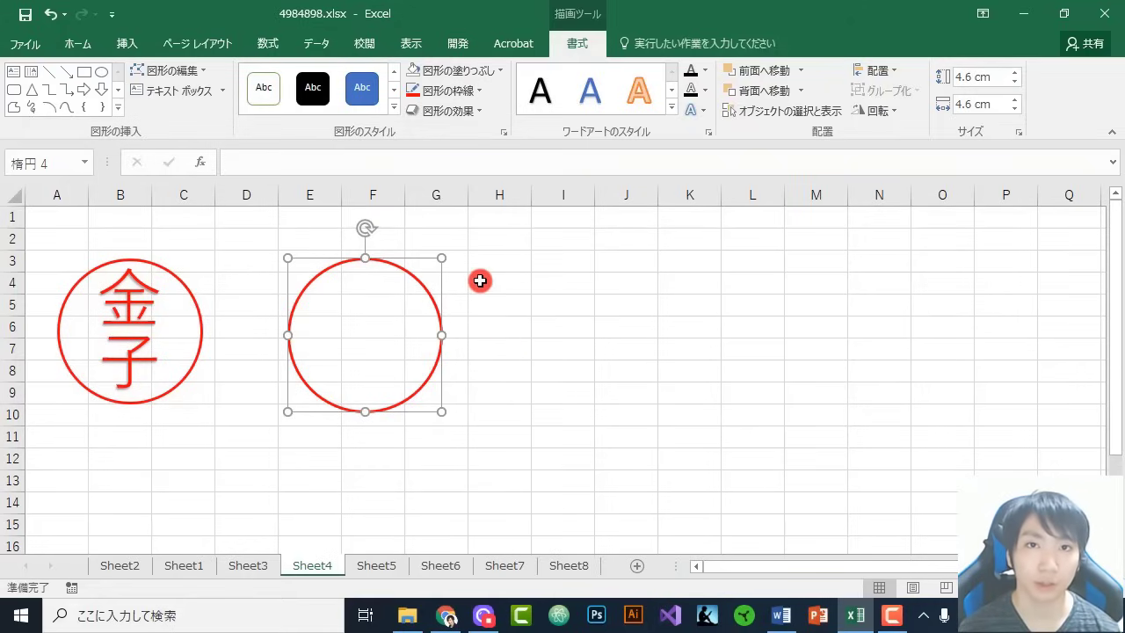
Insert a WordArt in the black fill style with shadow and enter the surname for the seal in kanji
click(128, 42)
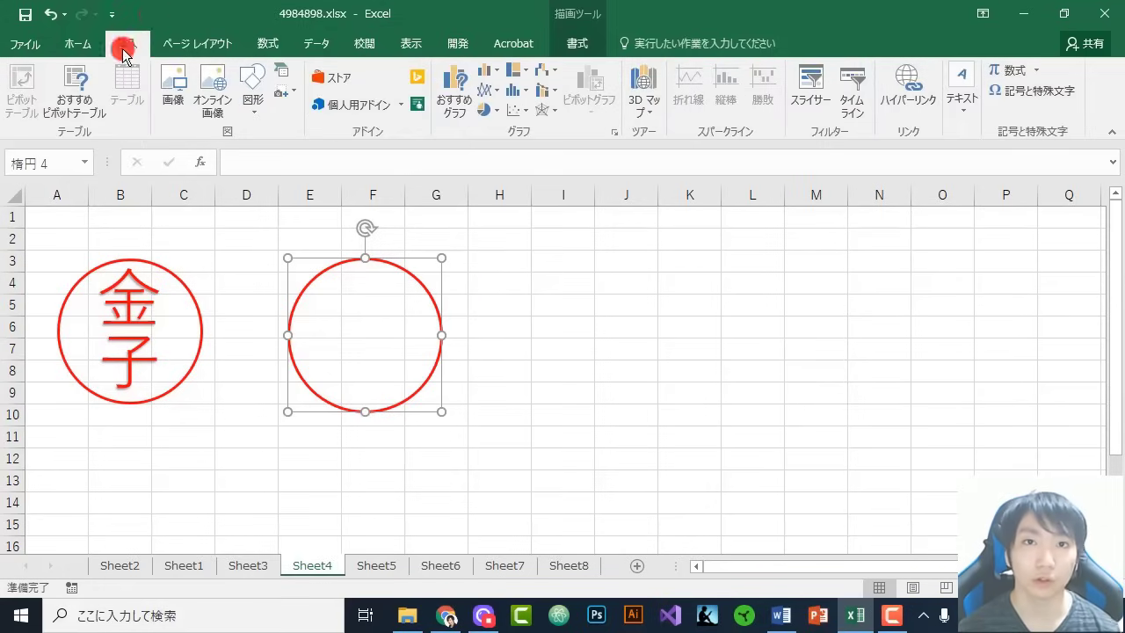
click(965, 85)
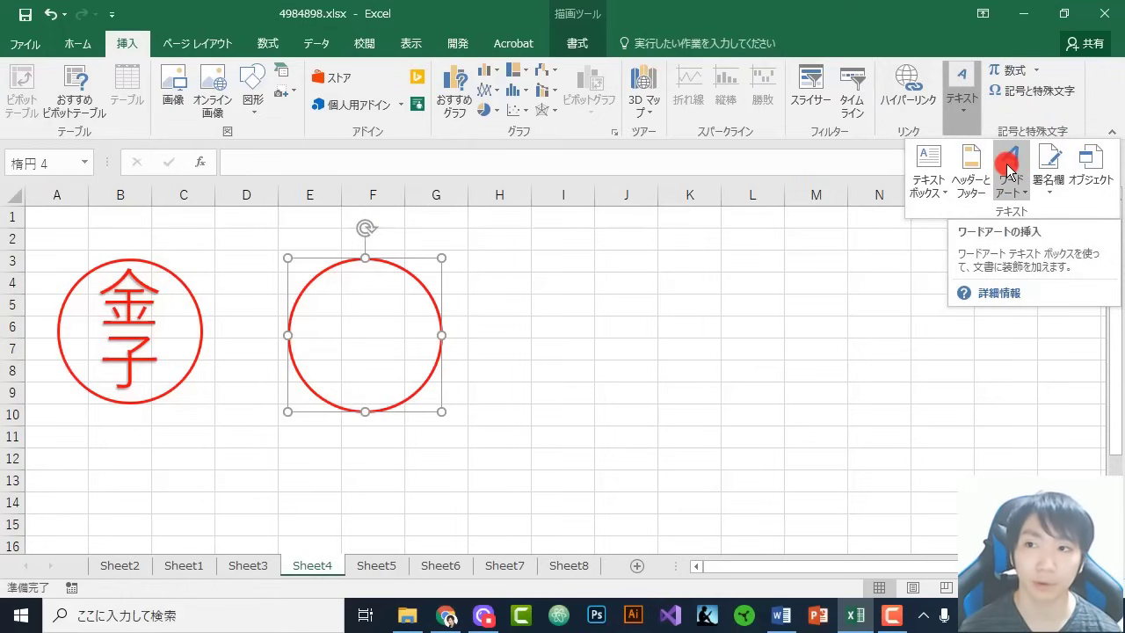
click(1010, 167)
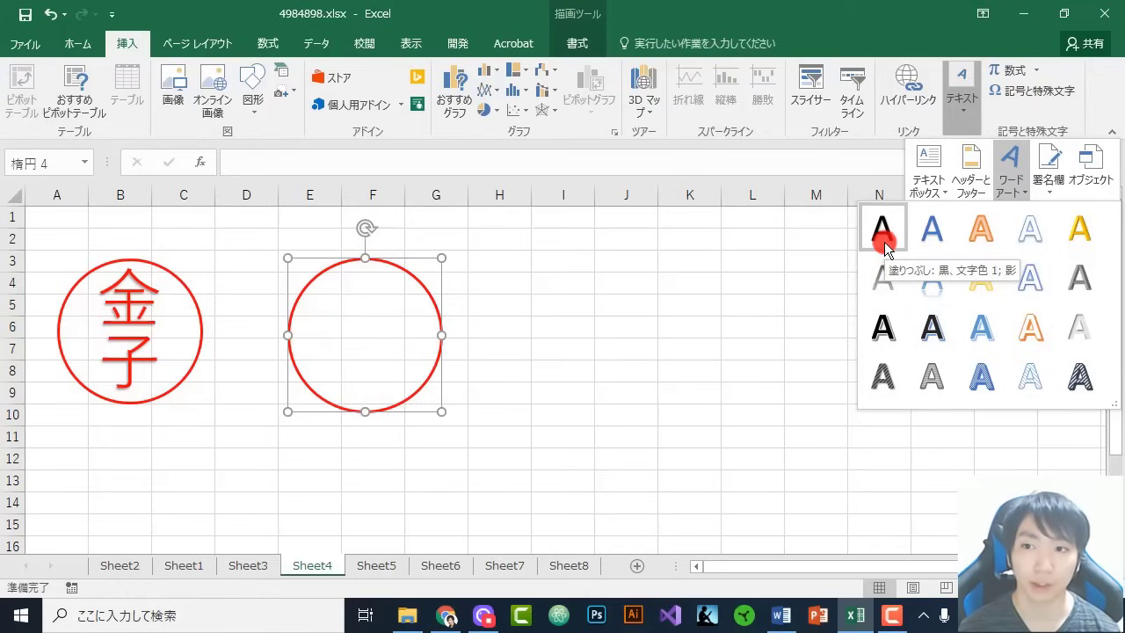
click(885, 231)
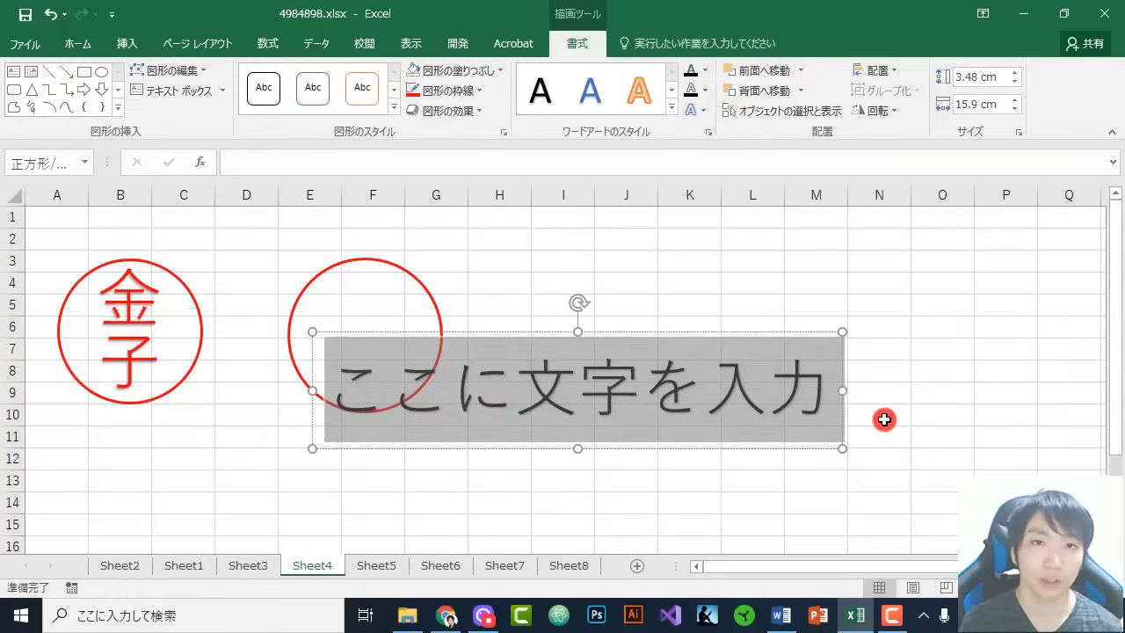
text(kaneko)
key(space)
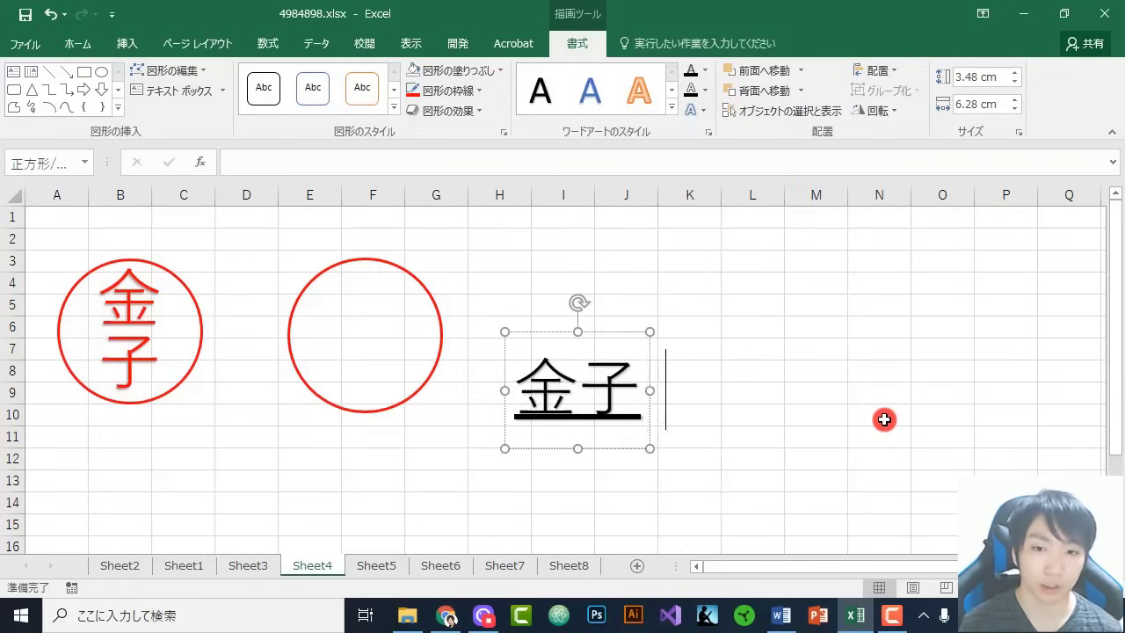
key(Return)
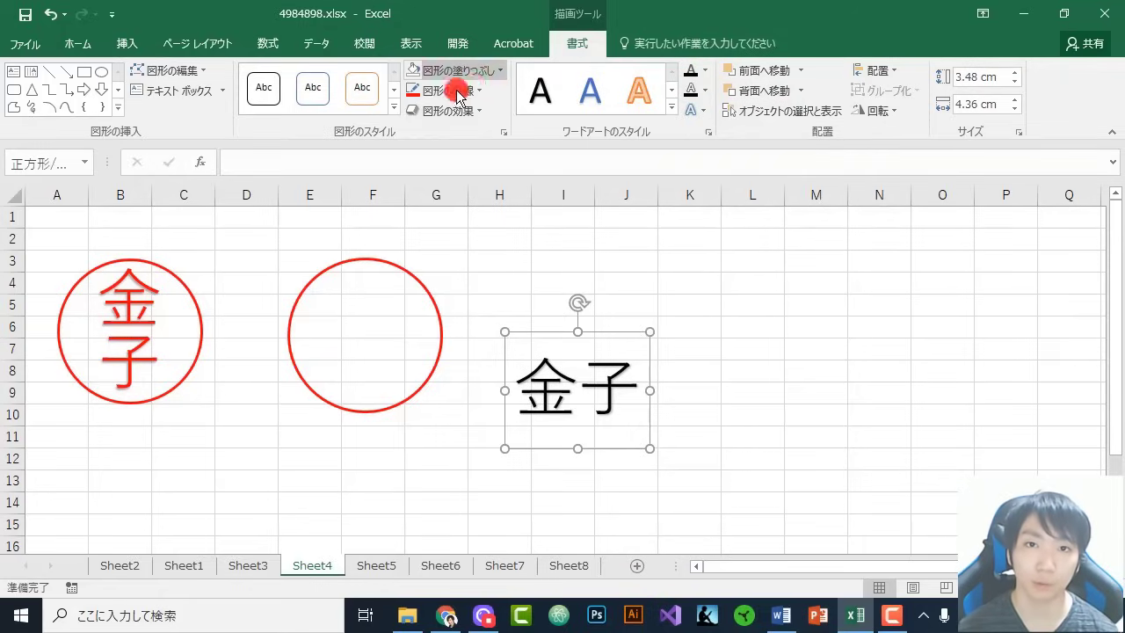
Set both the text fill and the text outline of the surname WordArt to red
click(705, 71)
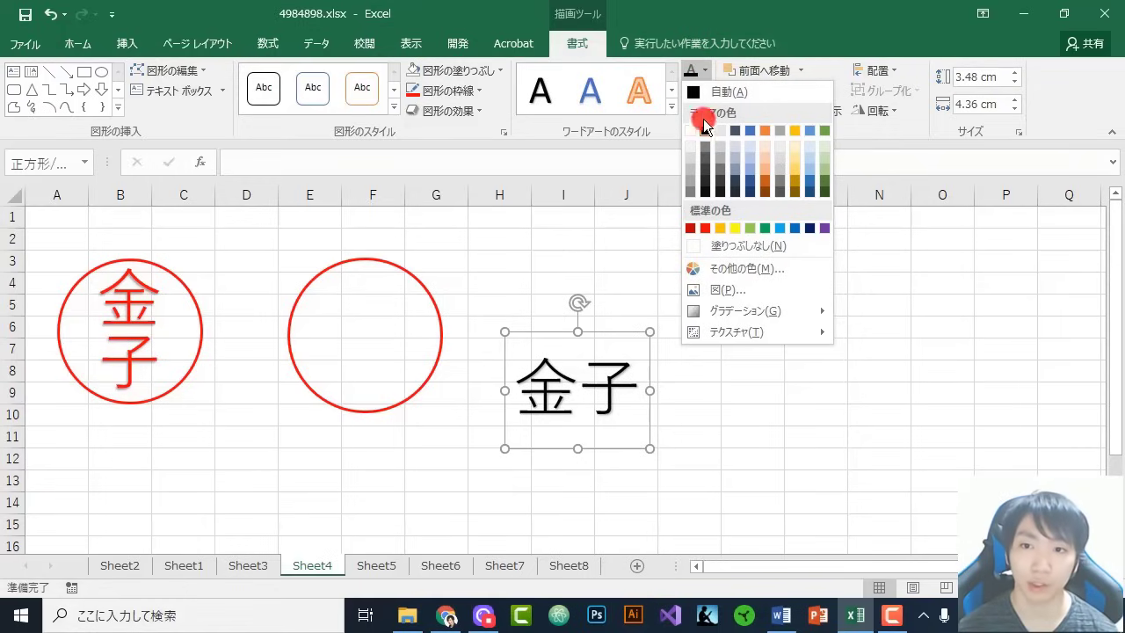
click(705, 230)
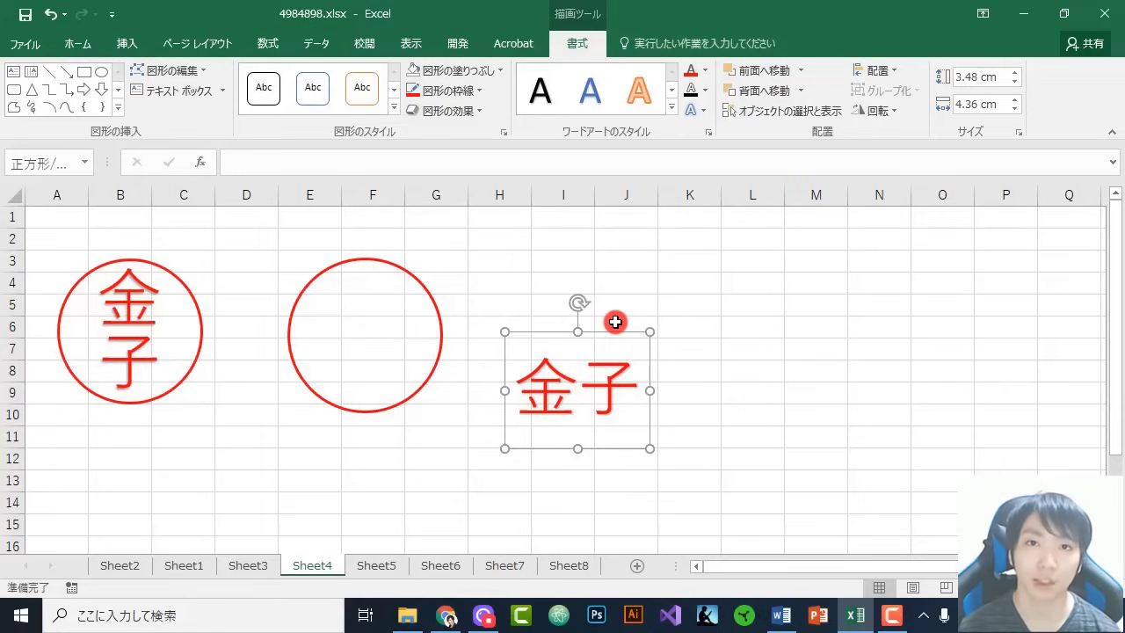
click(710, 89)
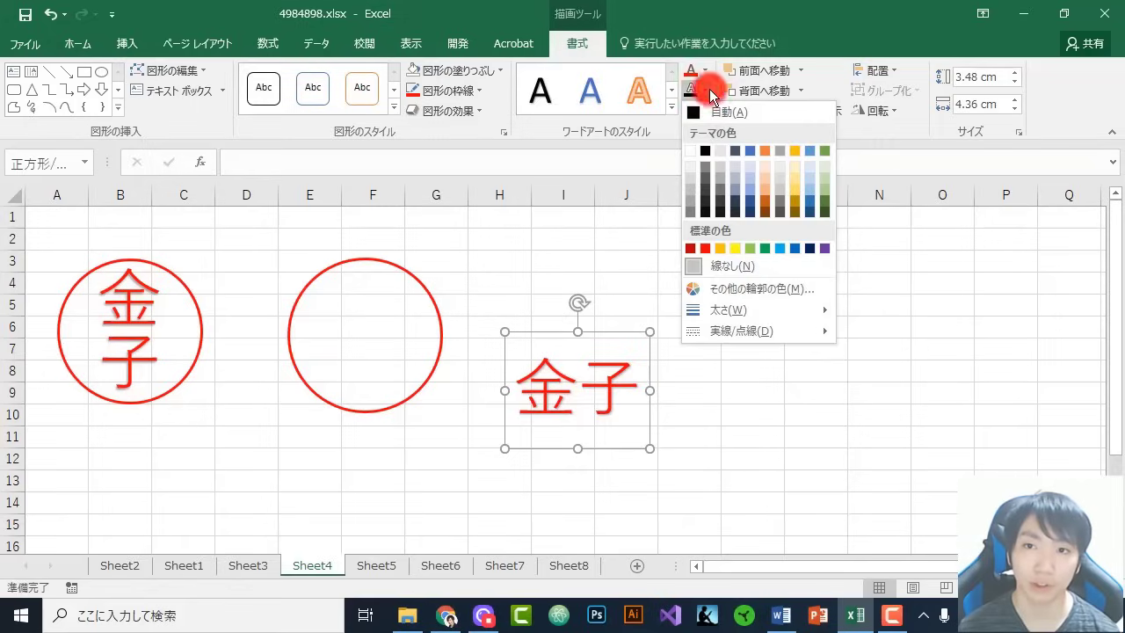
click(709, 248)
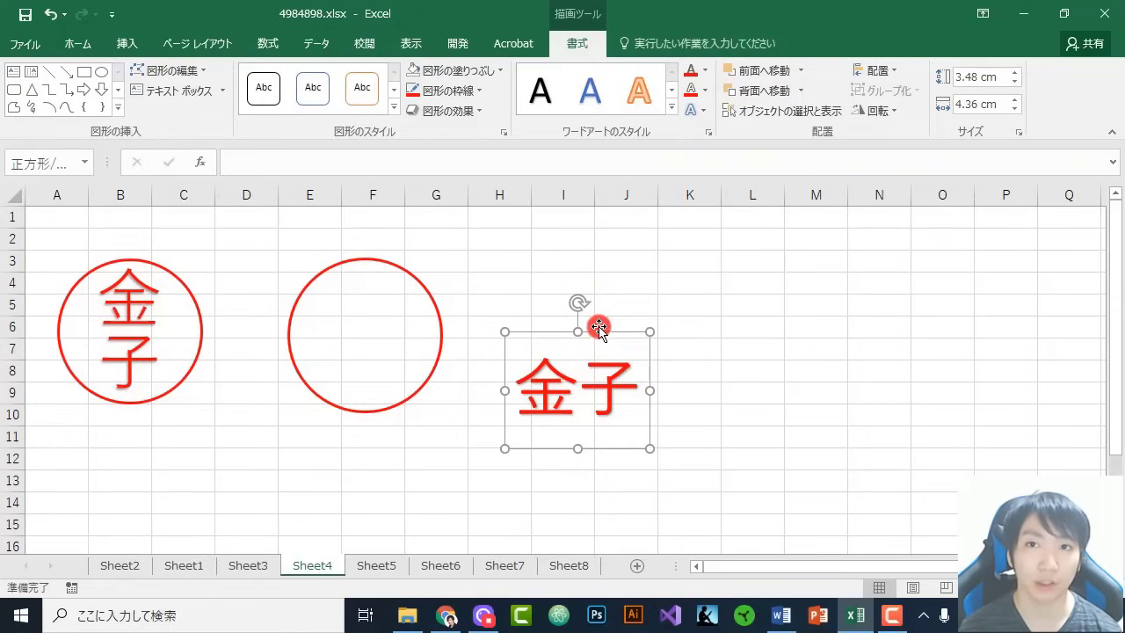
Change the WordArt's text direction to vertical (縦書き) and move it inside the red circle
click(709, 131)
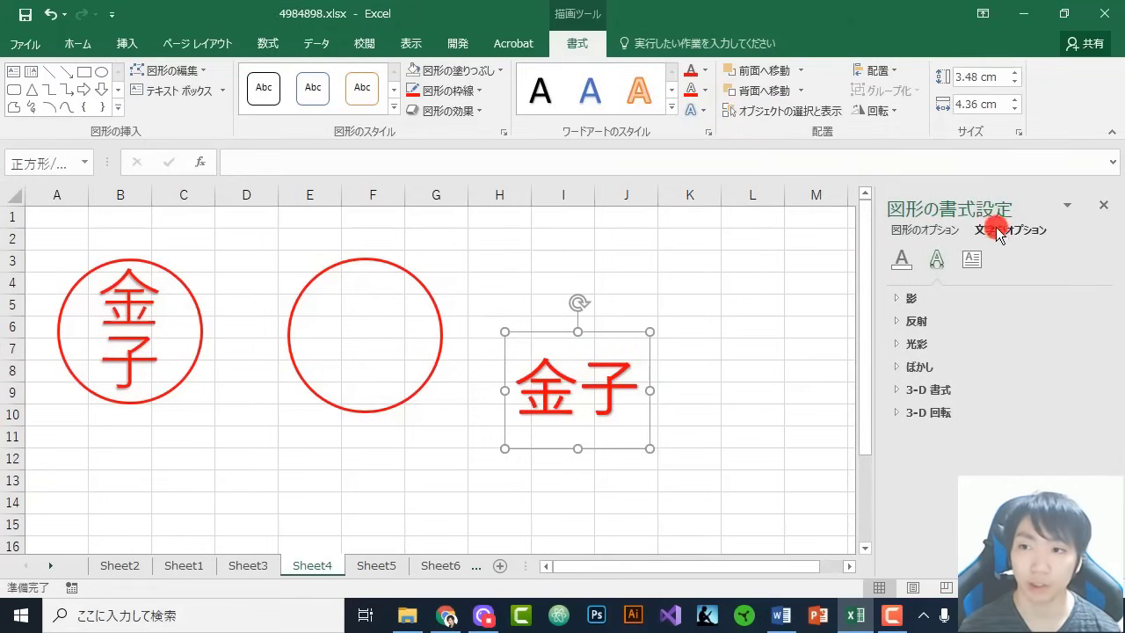
click(973, 267)
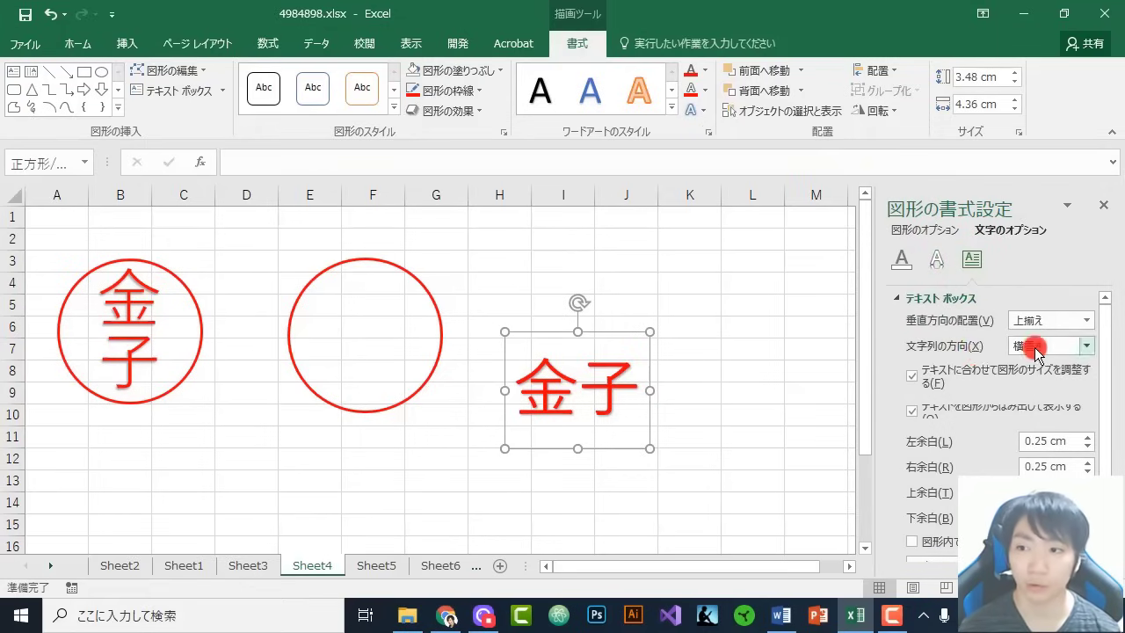
click(1075, 348)
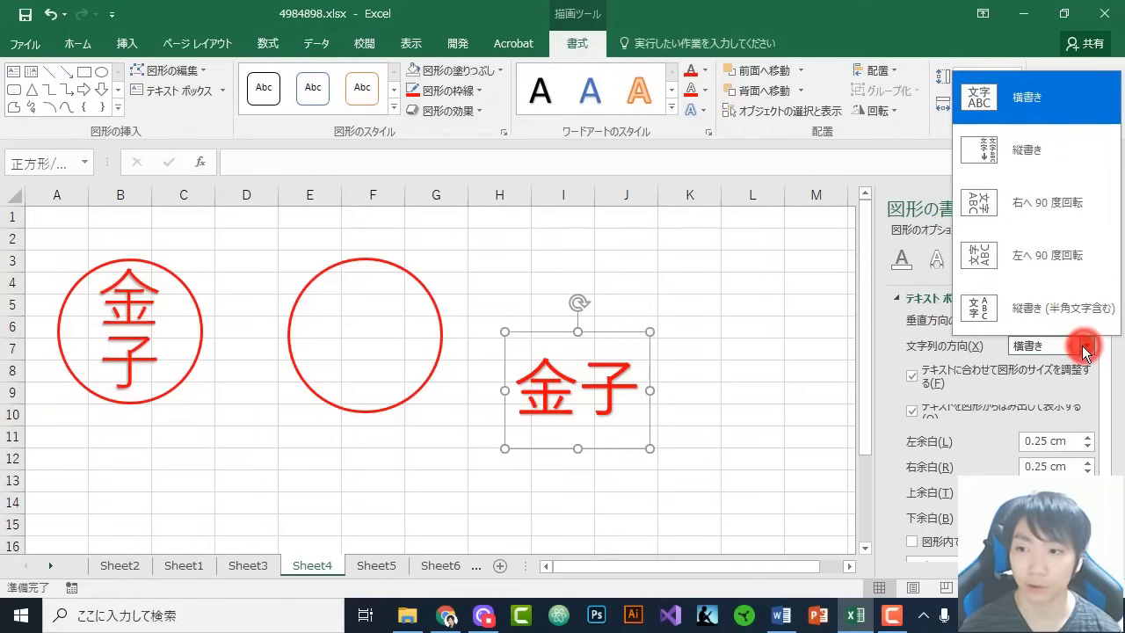
click(1007, 165)
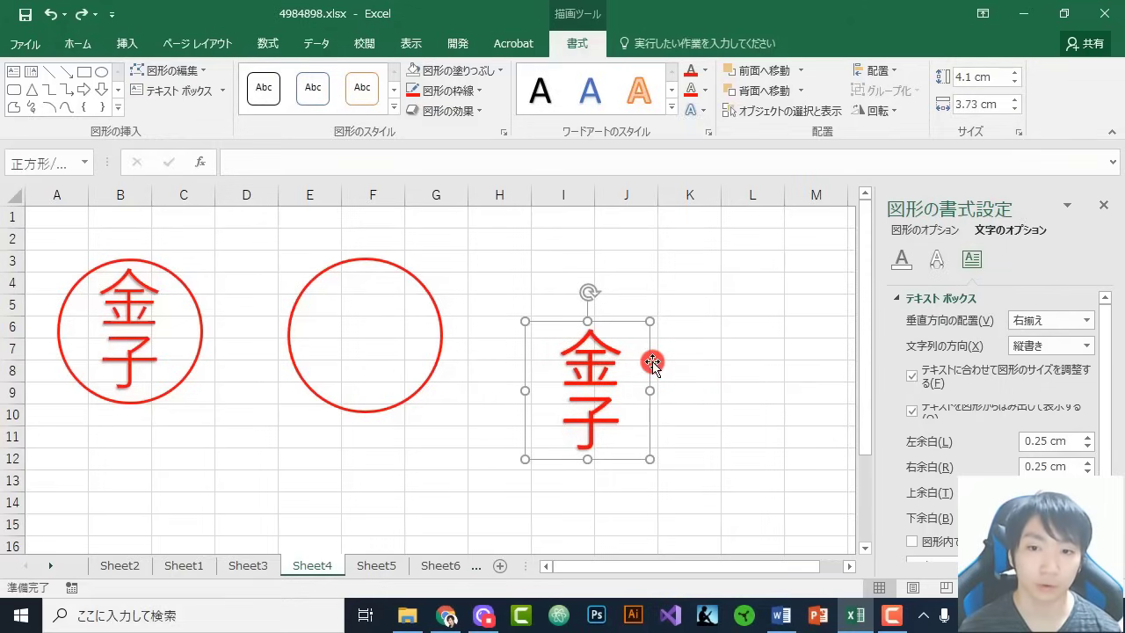
drag(652, 363, 428, 303)
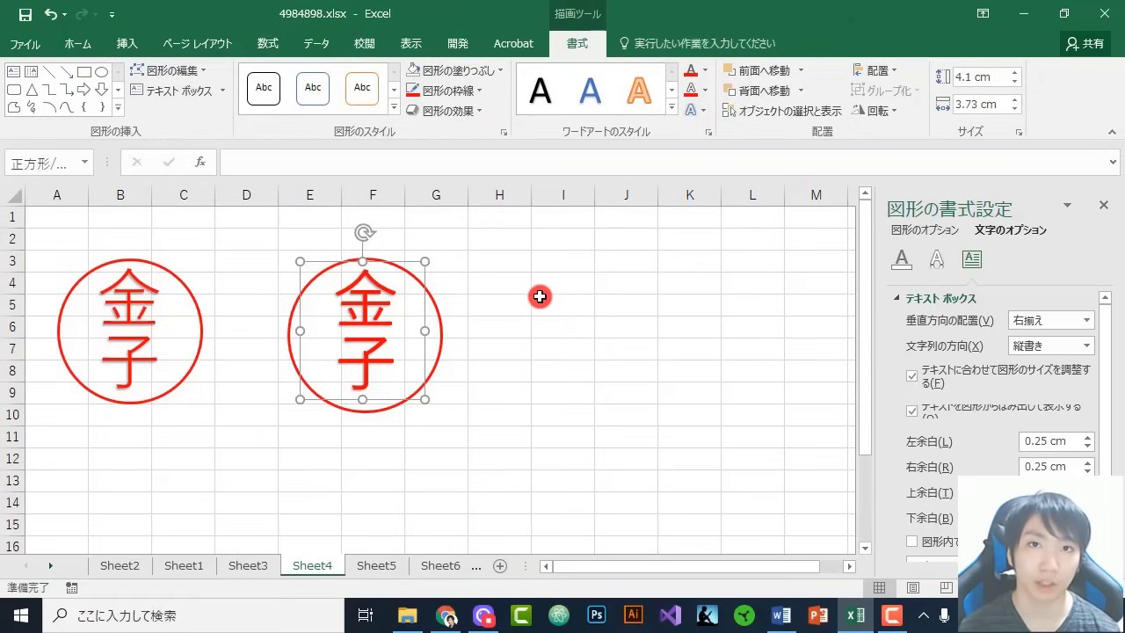
click(75, 43)
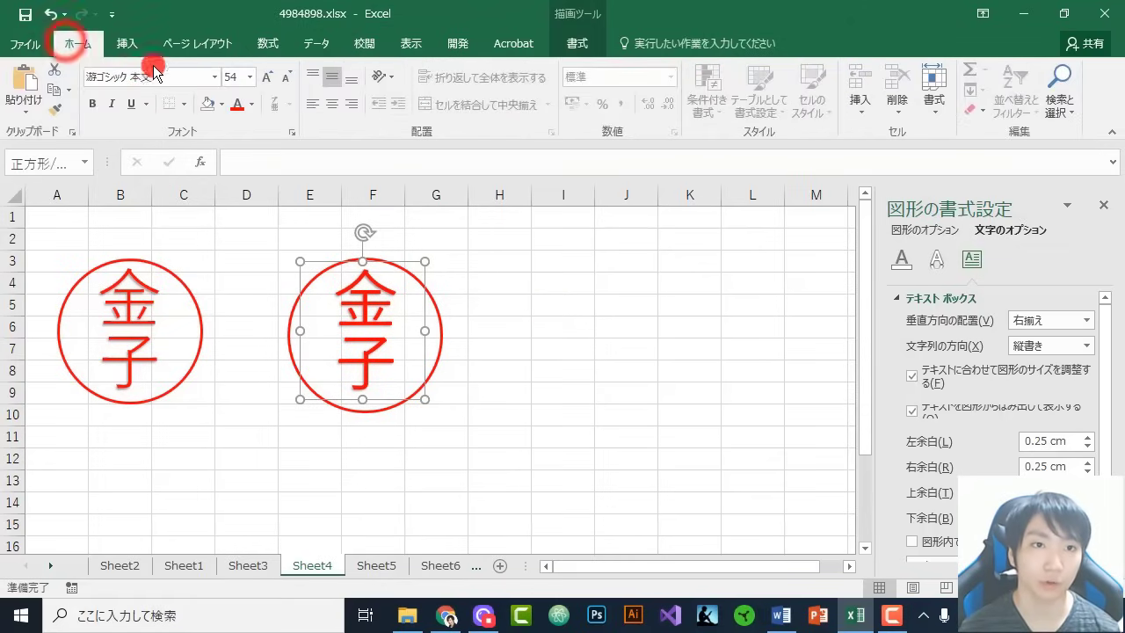
click(250, 77)
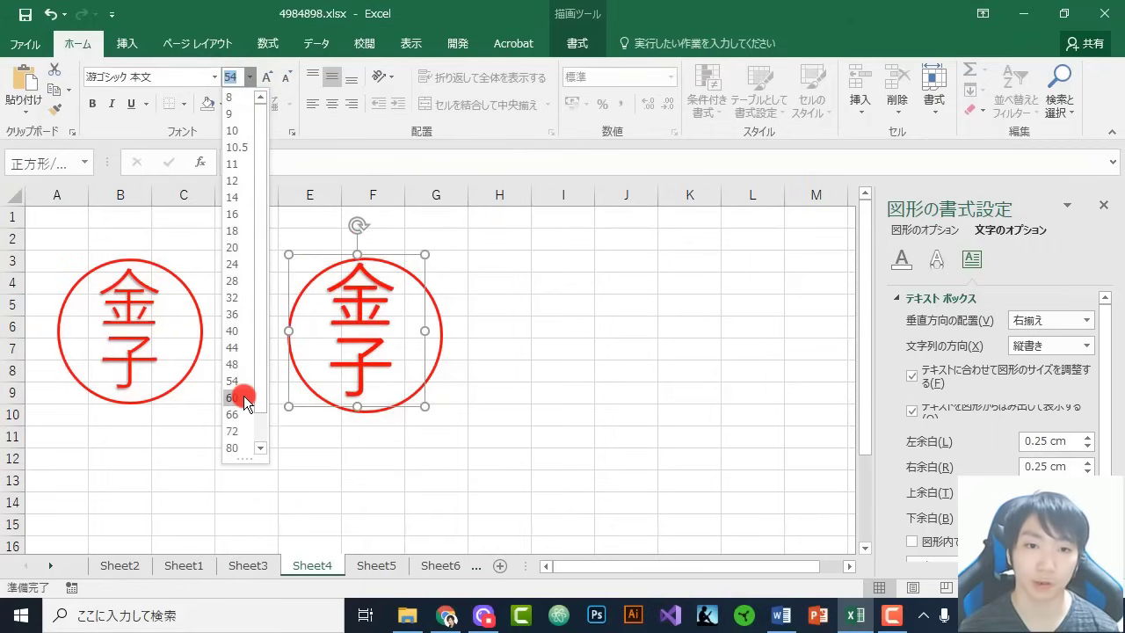
click(536, 370)
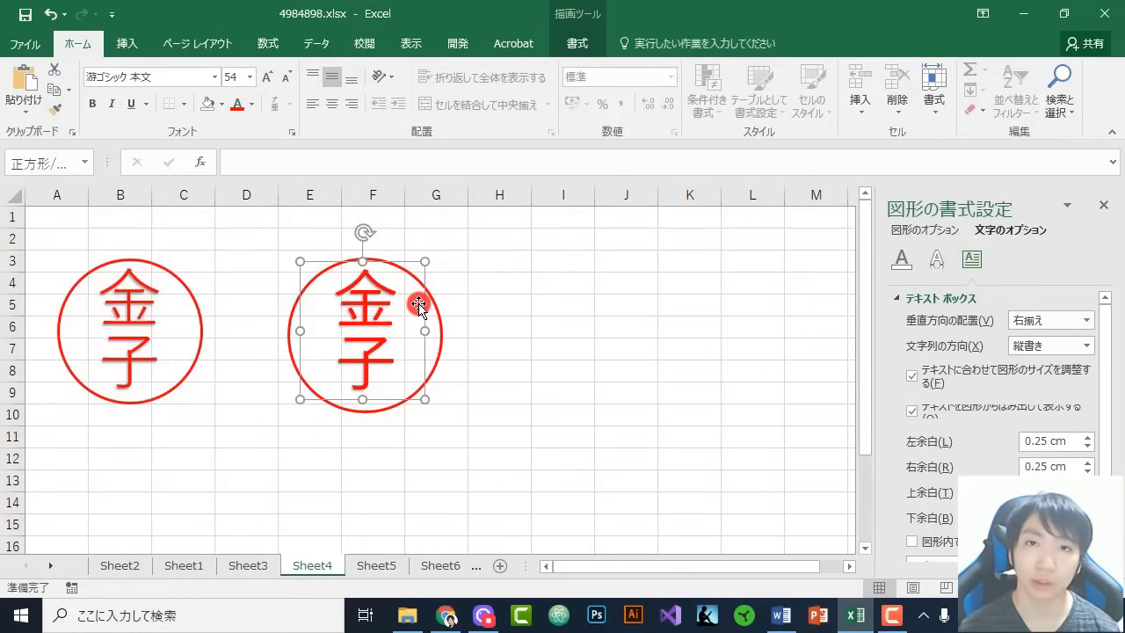
Group the vertical surname text with the red circle and shift the grouped seal slightly down and to the left
mouse_move(418, 308)
mouse_down()
mouse_move(584, 320)
mouse_move(483, 307)
mouse_move(540, 301)
mouse_move(418, 306)
mouse_up()
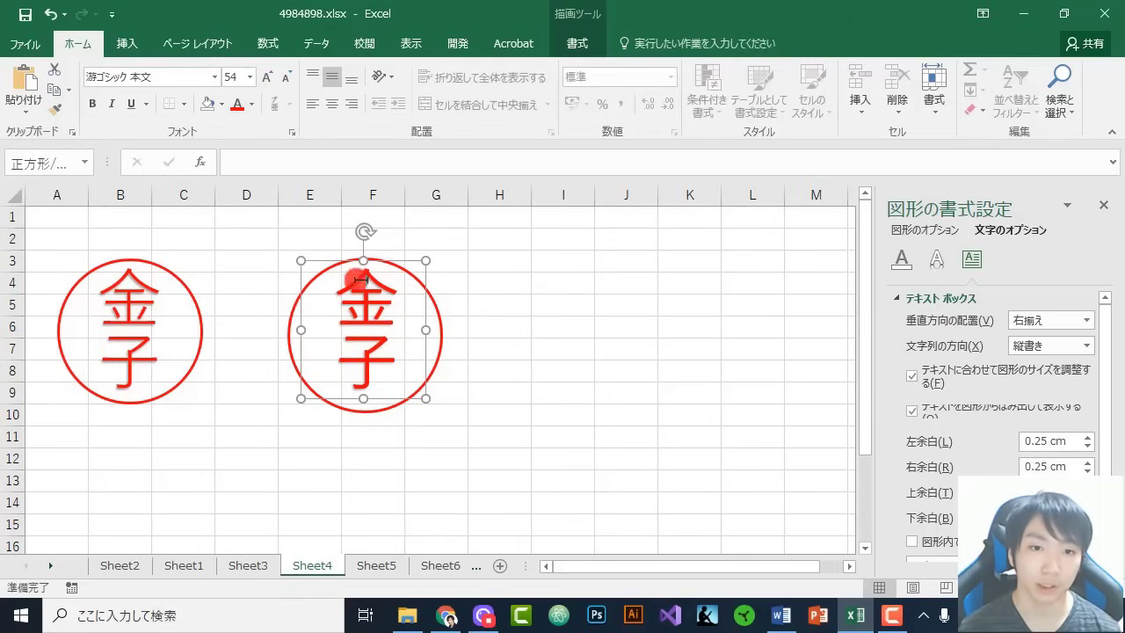
click(352, 331)
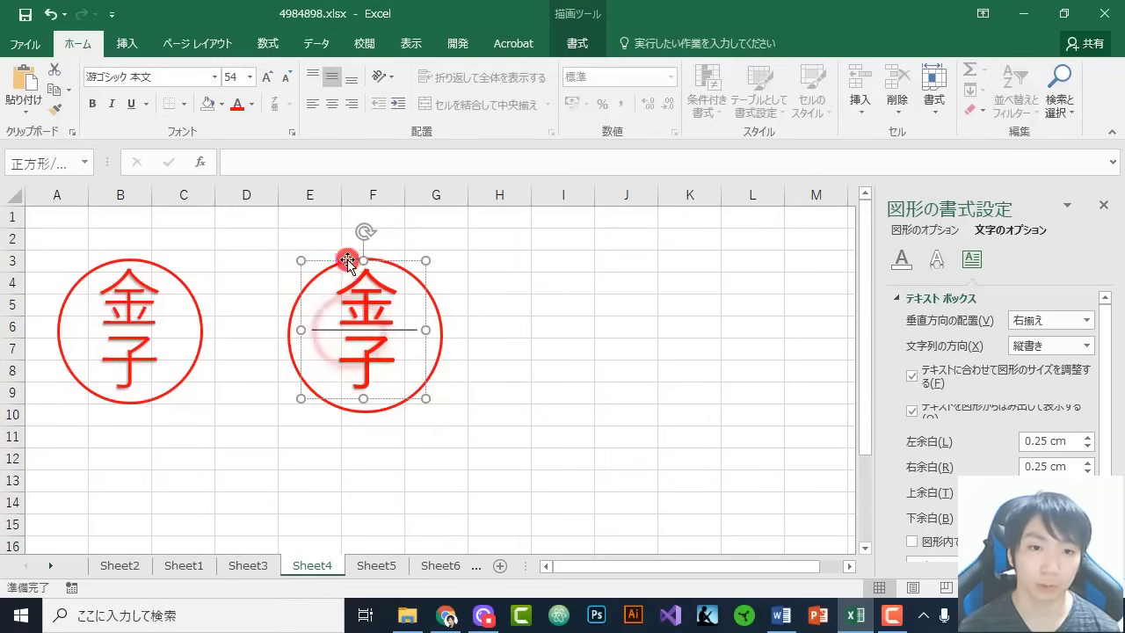
click(424, 286)
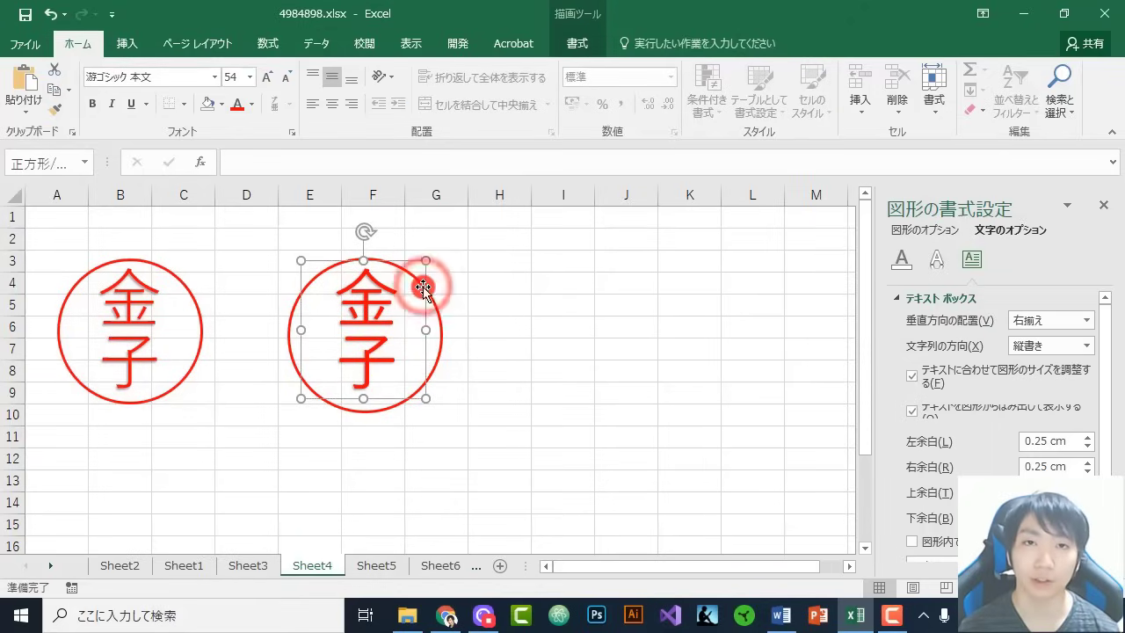
shift+click(442, 330)
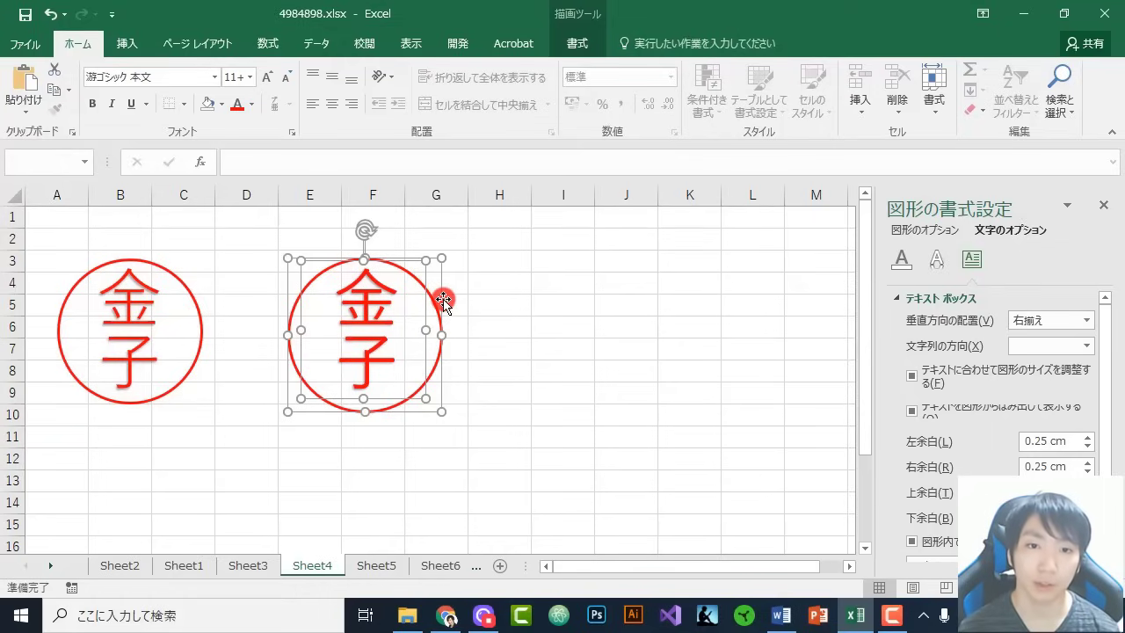
right_click(444, 301)
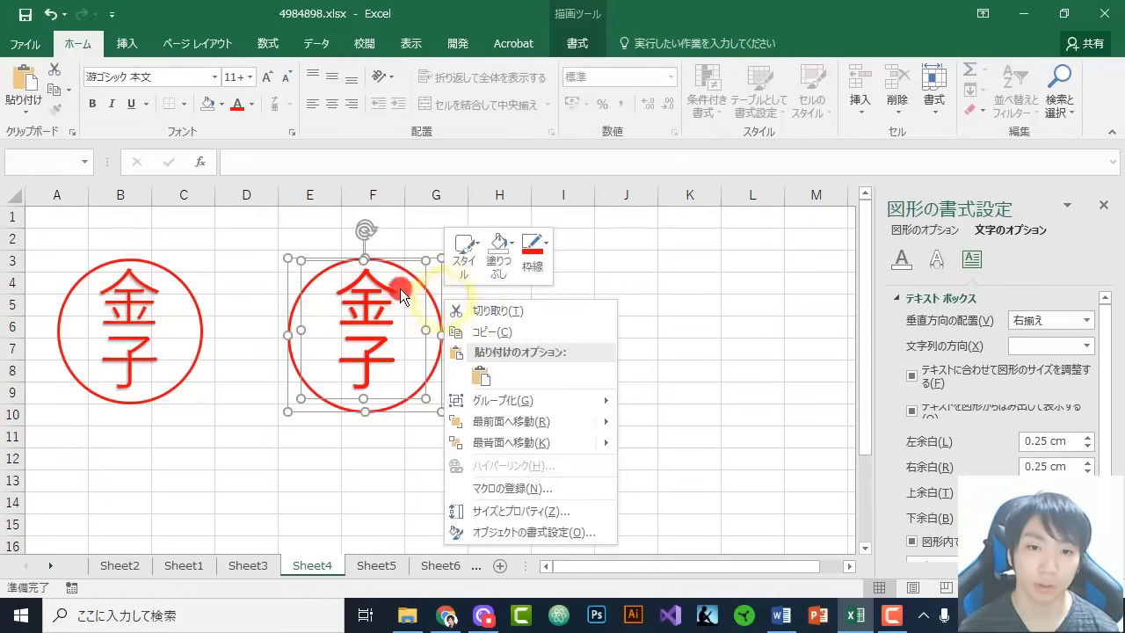
mouse_move(463, 402)
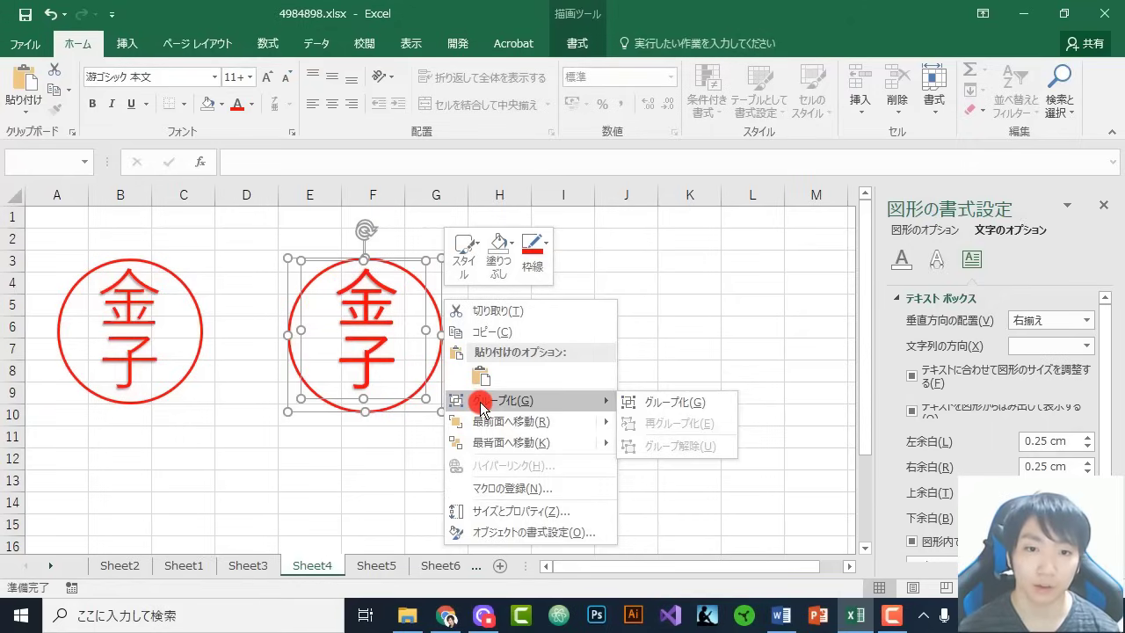
click(655, 403)
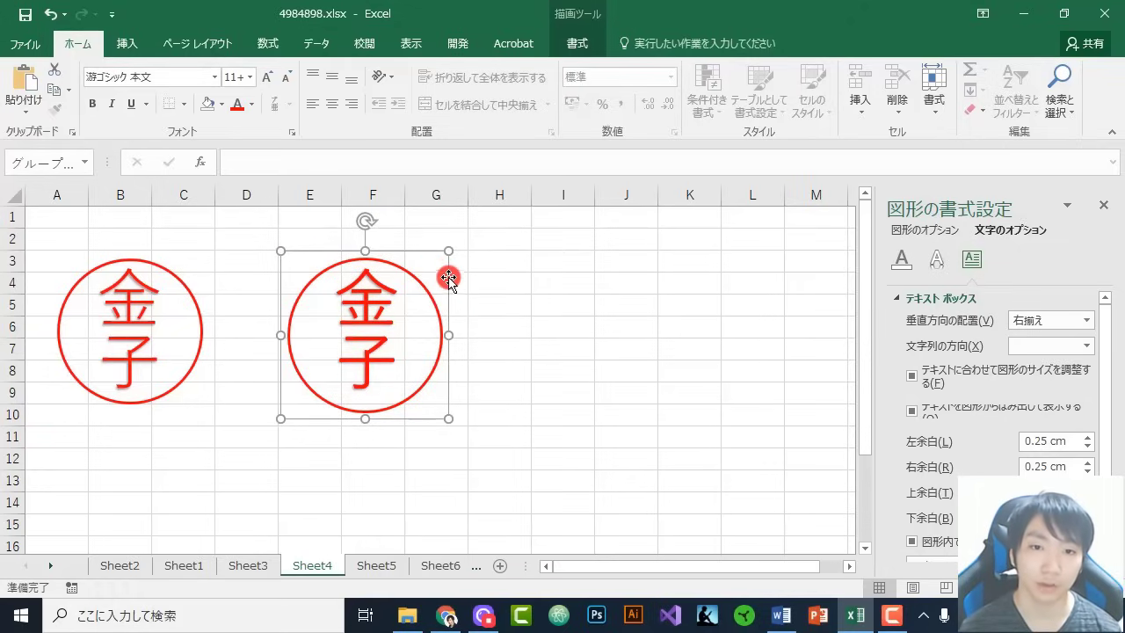
mouse_move(448, 280)
mouse_down()
mouse_move(701, 276)
mouse_move(402, 284)
mouse_move(701, 276)
mouse_move(442, 269)
mouse_move(433, 288)
mouse_up()
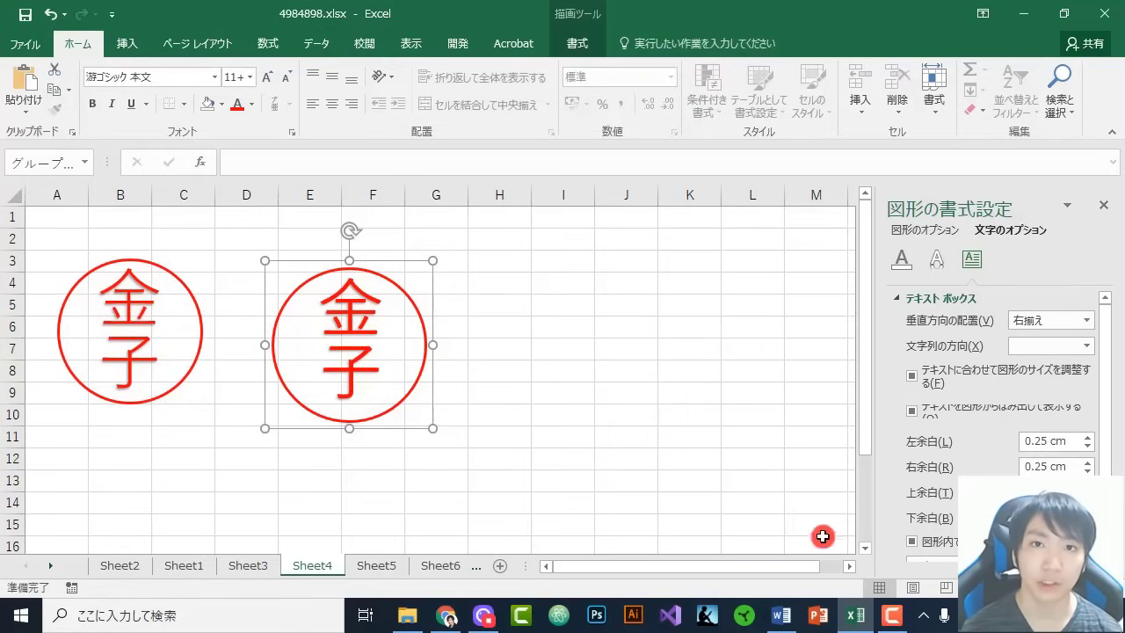
Switch to Word and delete the small seal picture from the page
click(781, 618)
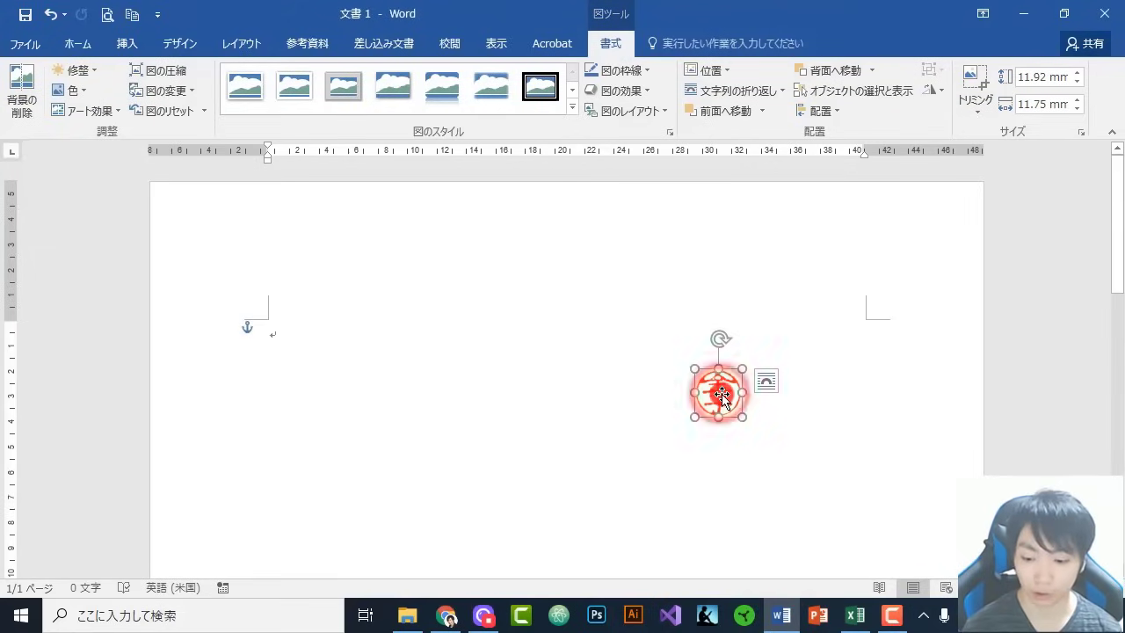
key(Delete)
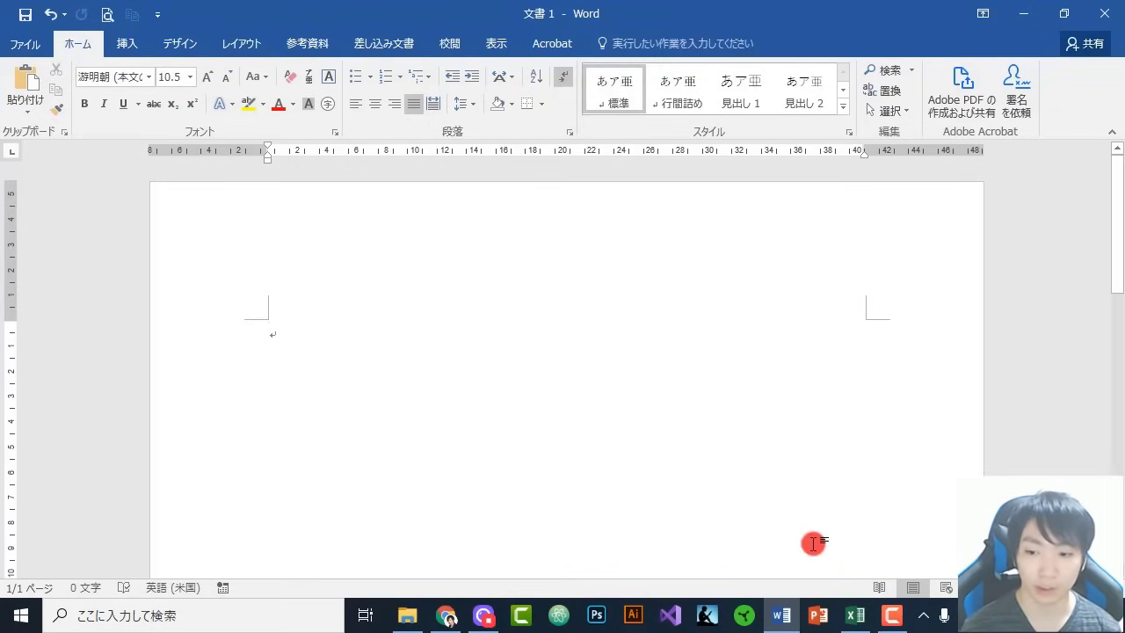
Copy the grouped red seal in Excel and paste it into the Word page as a picture
click(855, 615)
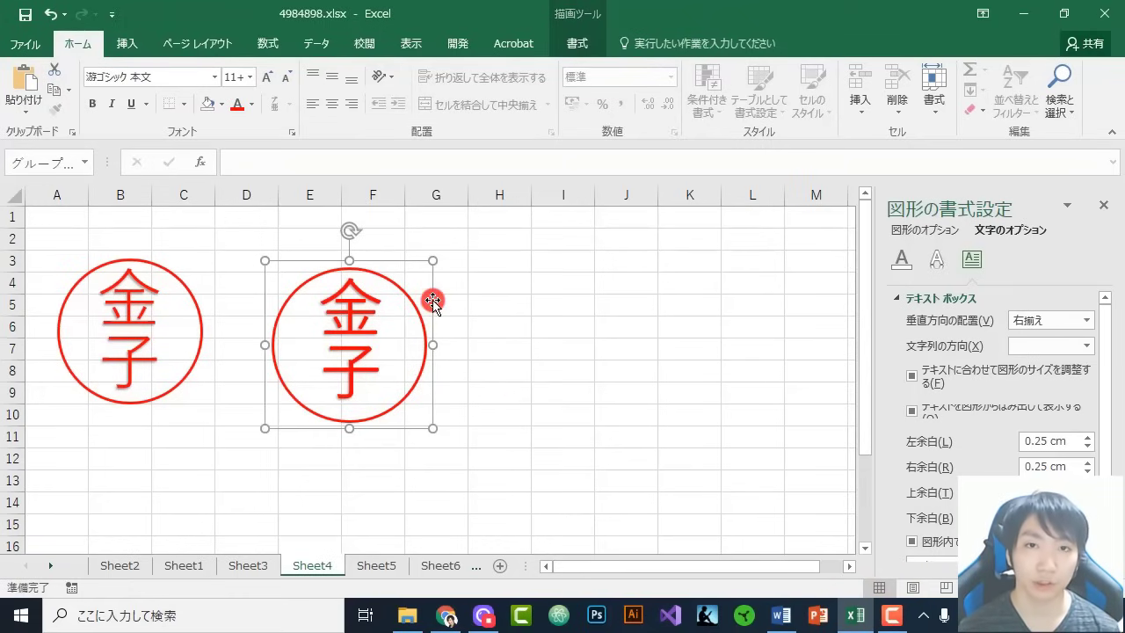
click(459, 338)
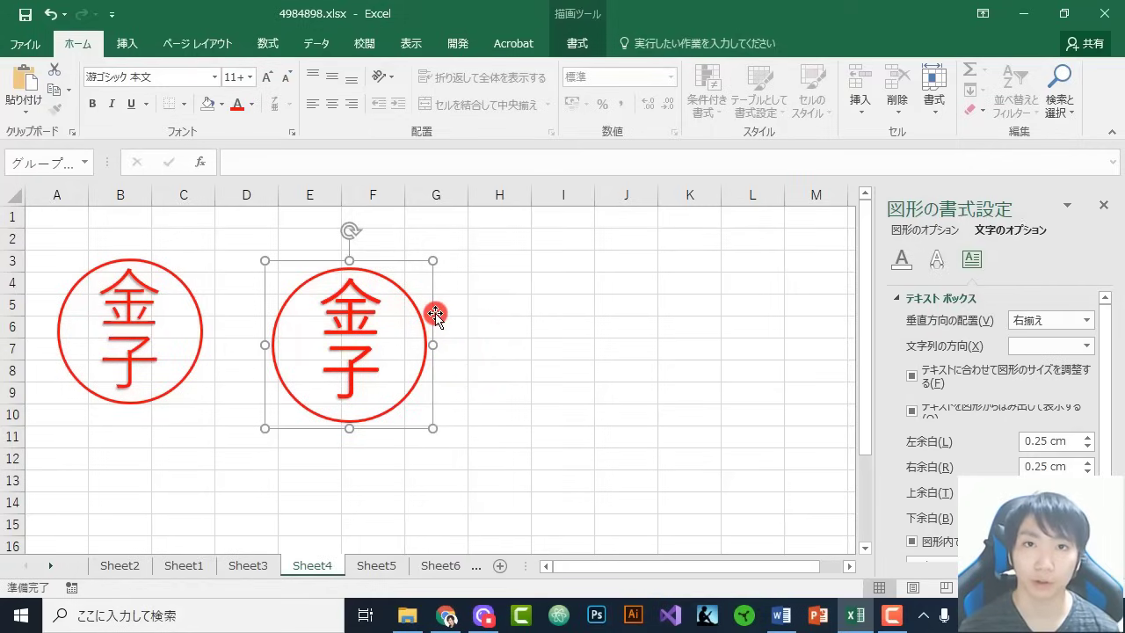
click(778, 618)
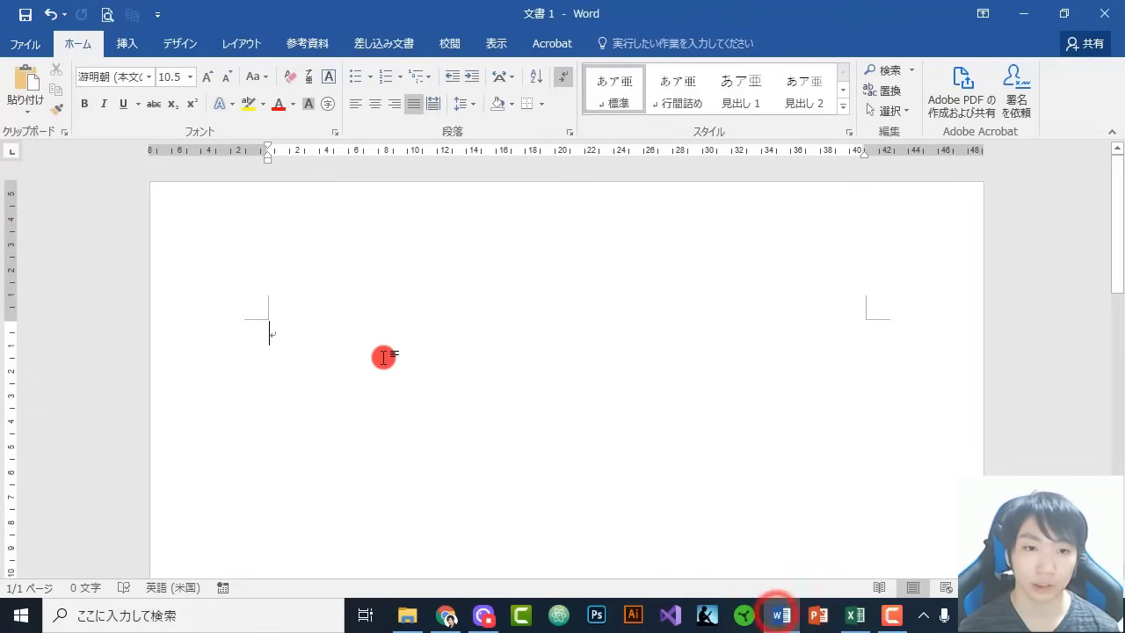
right_click(342, 340)
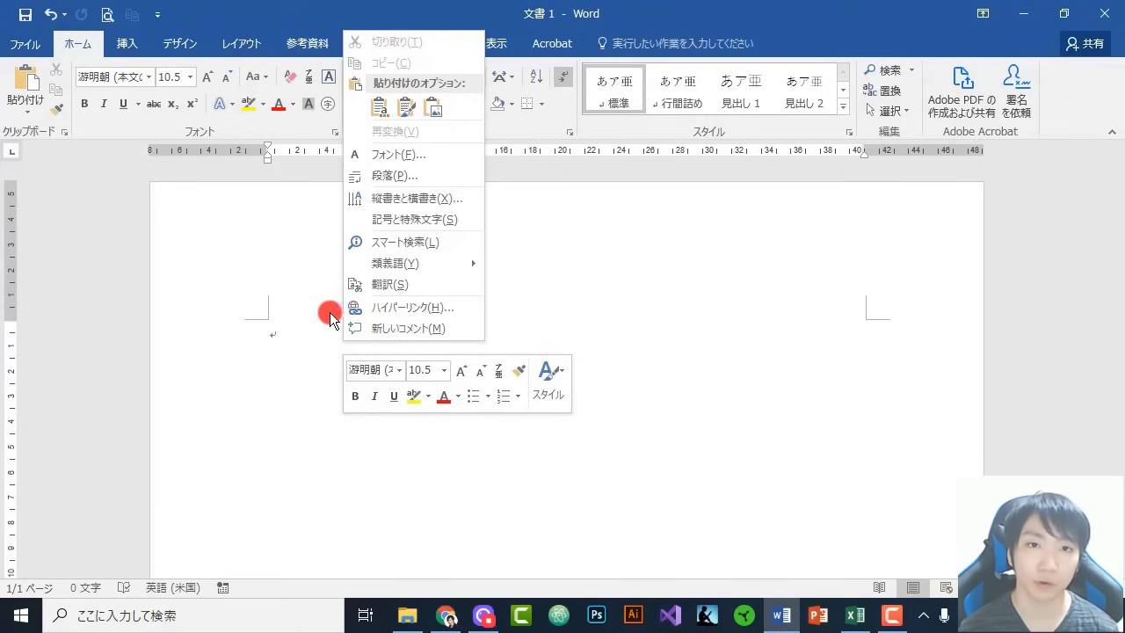
click(427, 113)
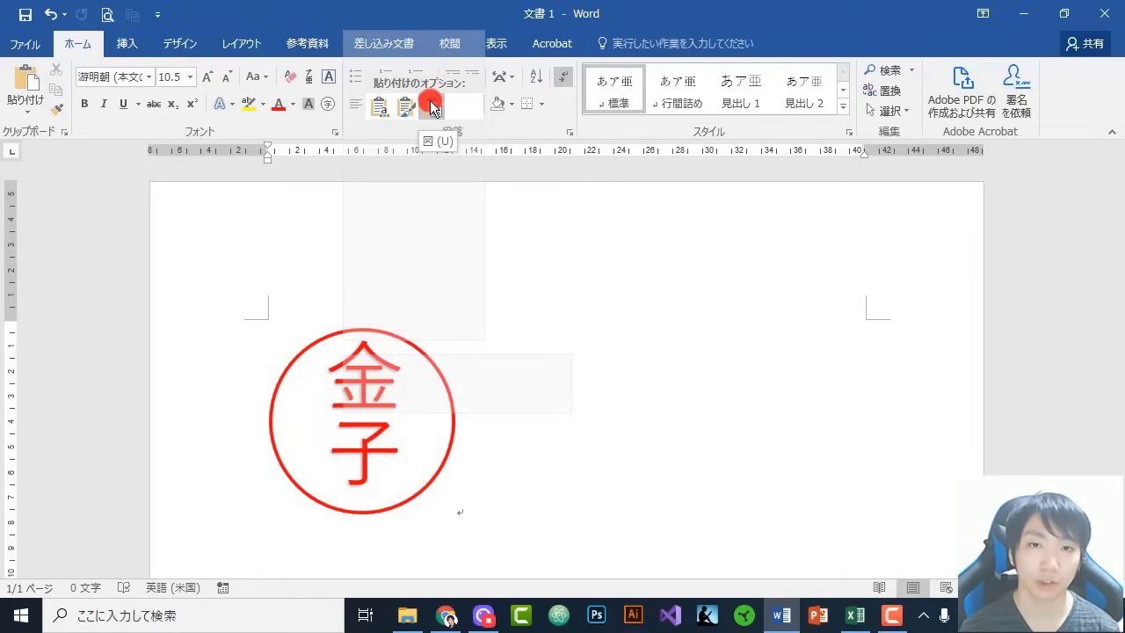
click(430, 103)
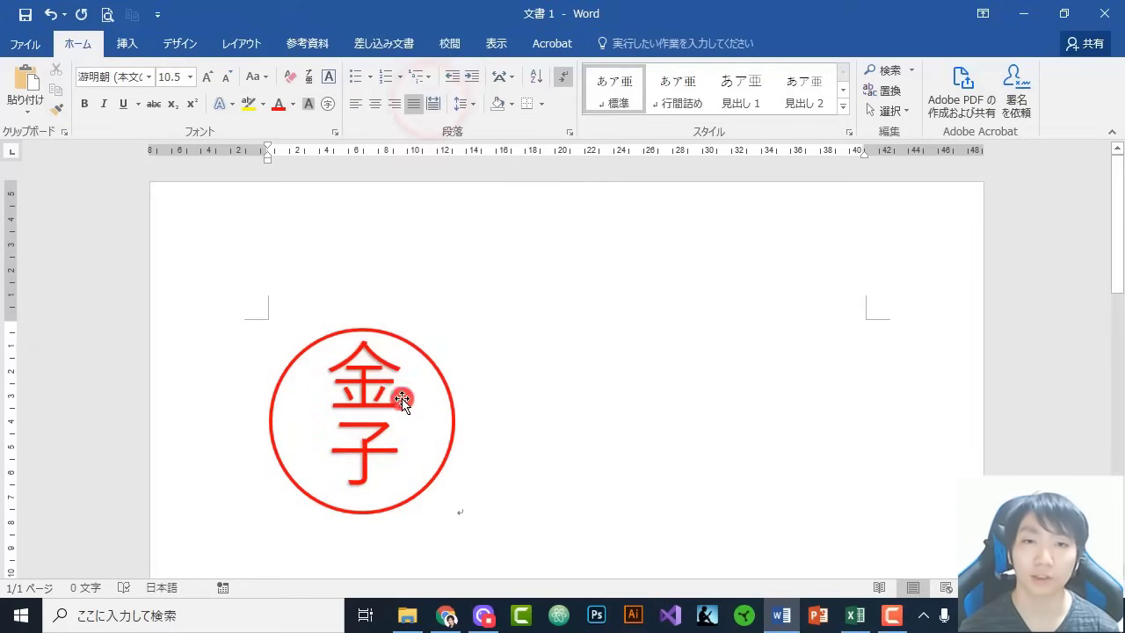
Save the pasted seal picture to the デスクトップ folder as a PNG file named 印鑑
click(395, 384)
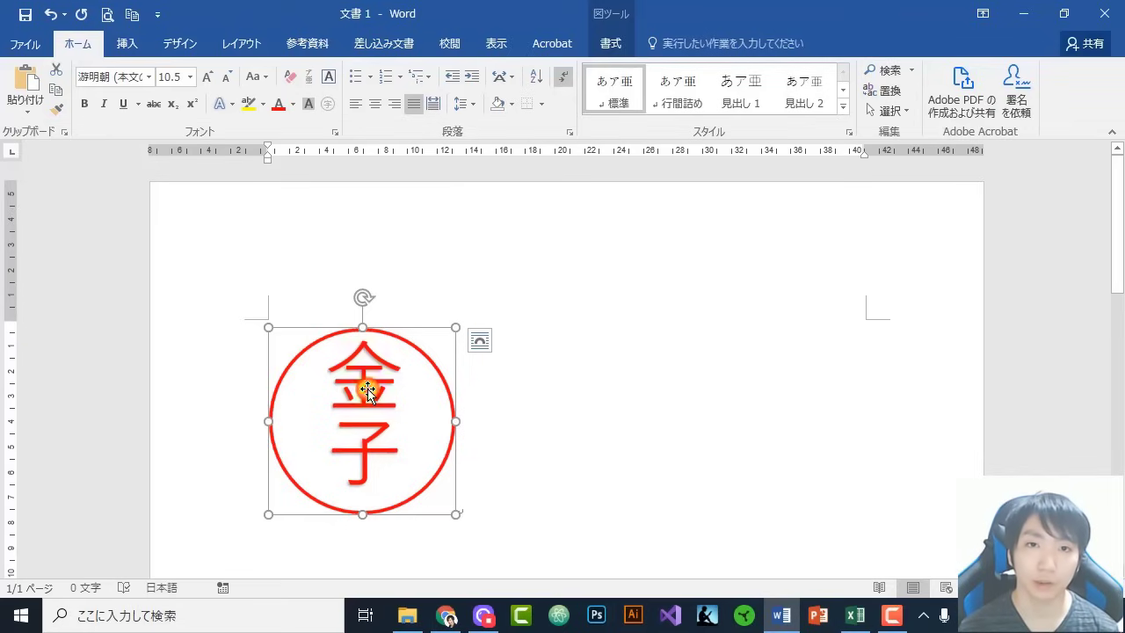
right_click(368, 387)
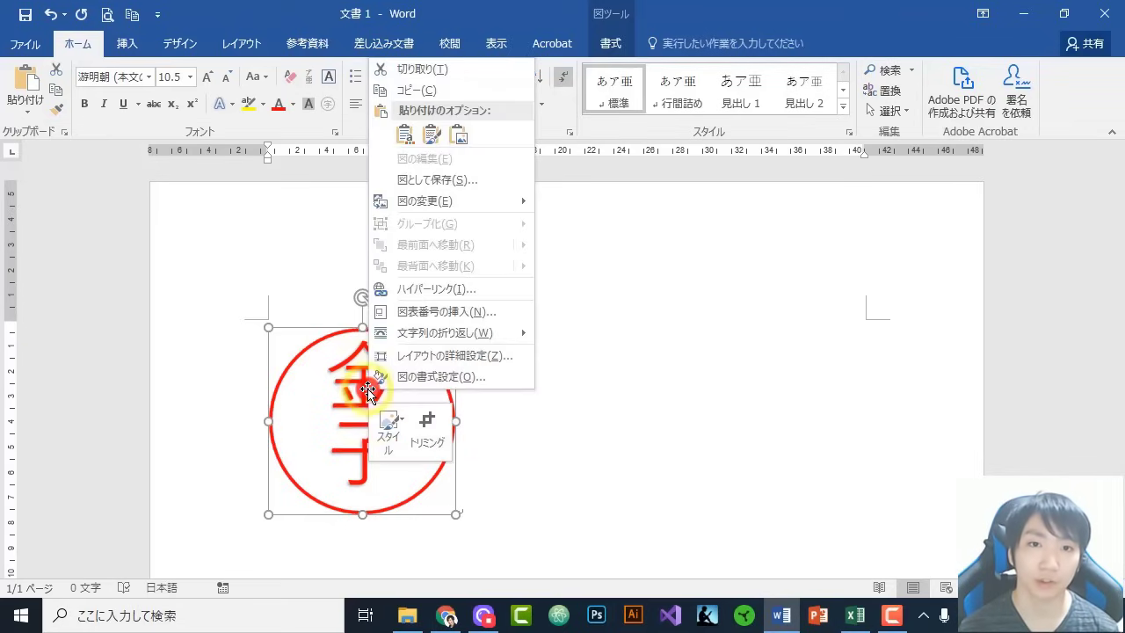
click(430, 183)
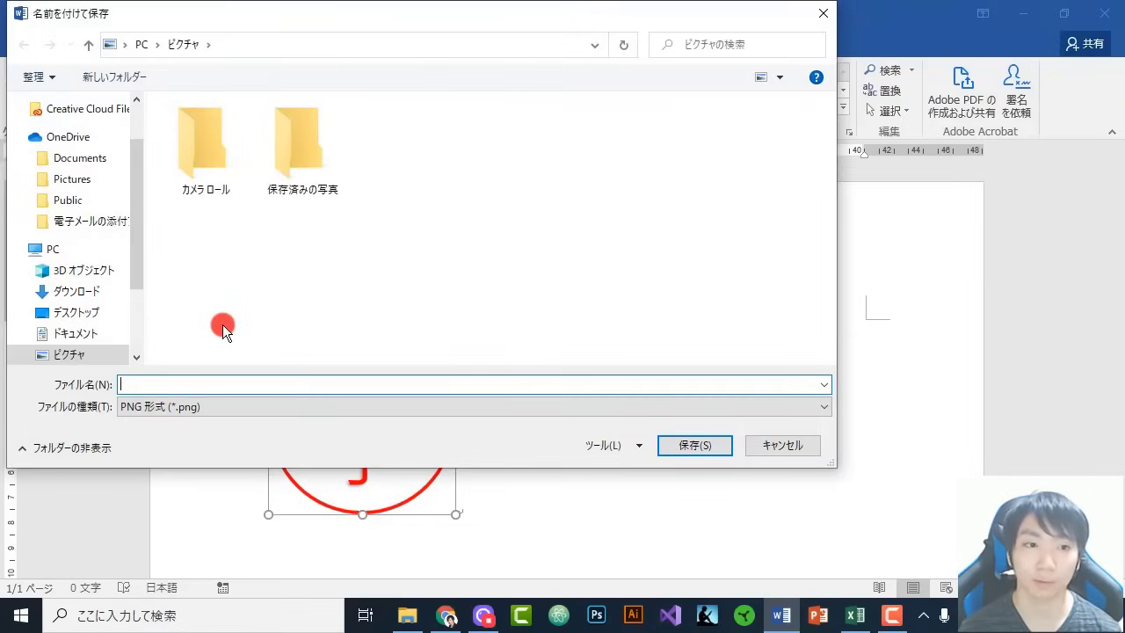
click(72, 316)
click(156, 383)
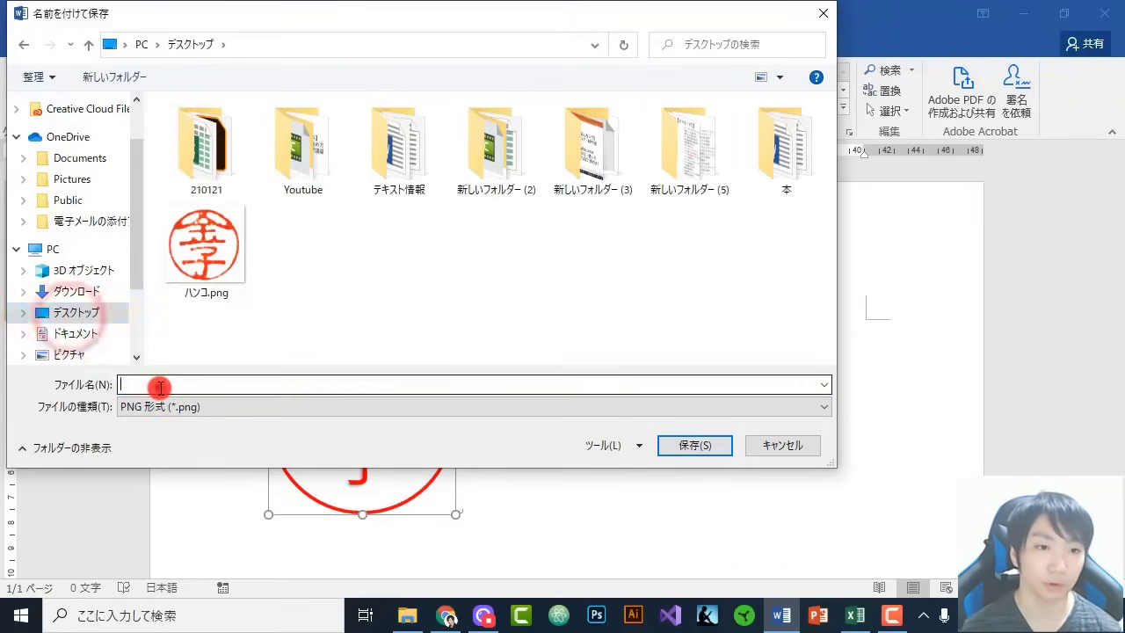
text(いんた)
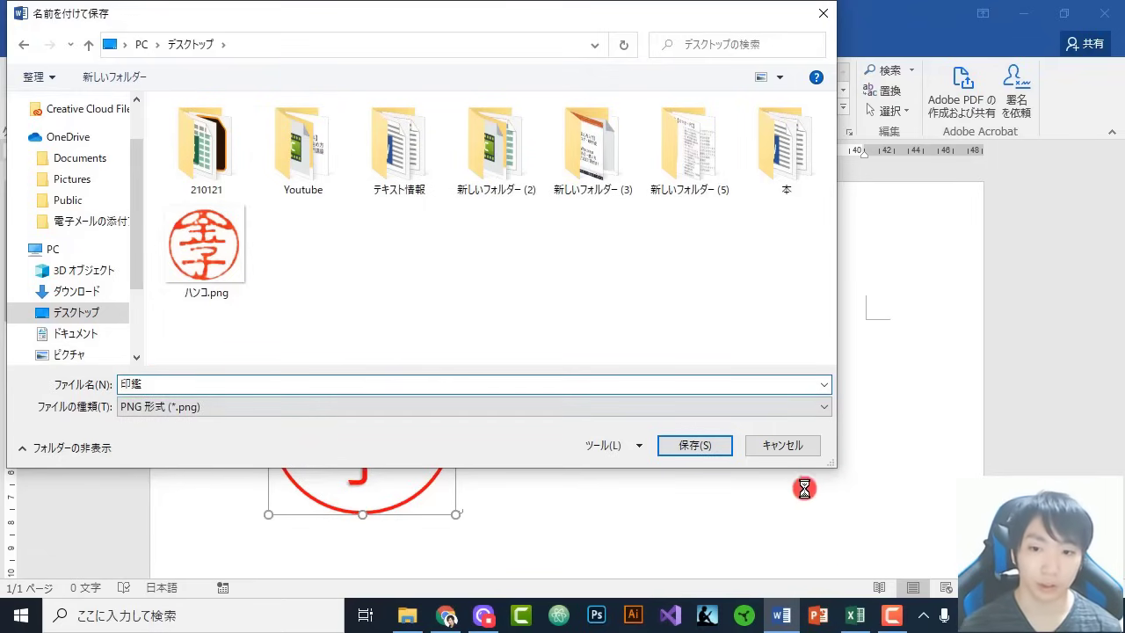
click(691, 445)
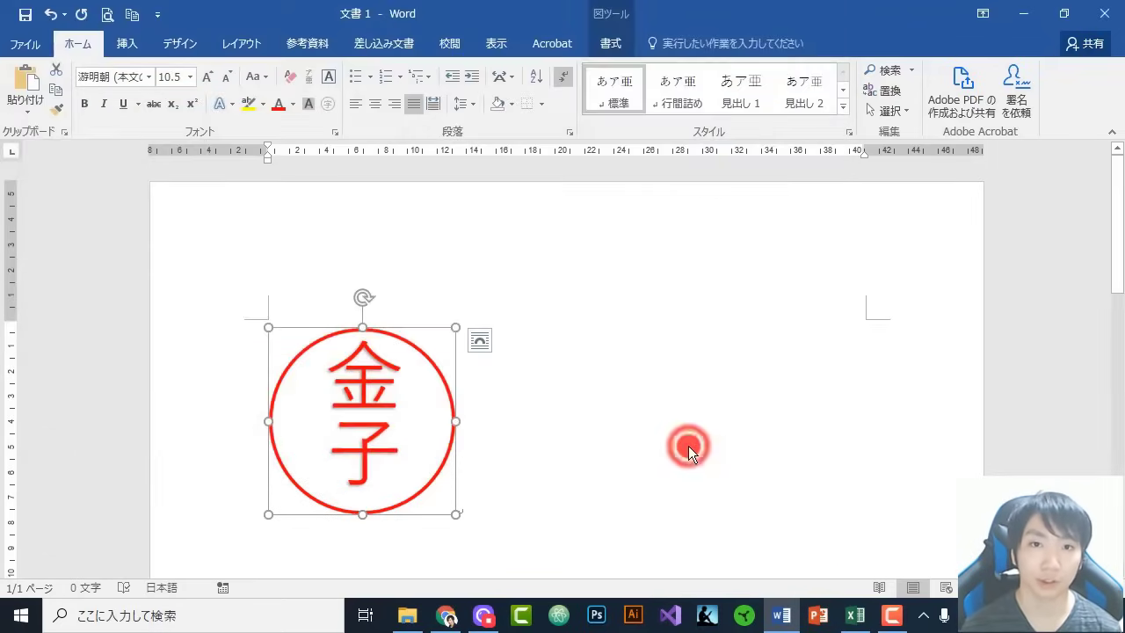
Minimize Word and Excel, and check how the saved 印鑑.png on the desktop looks in the photo viewer
click(1022, 12)
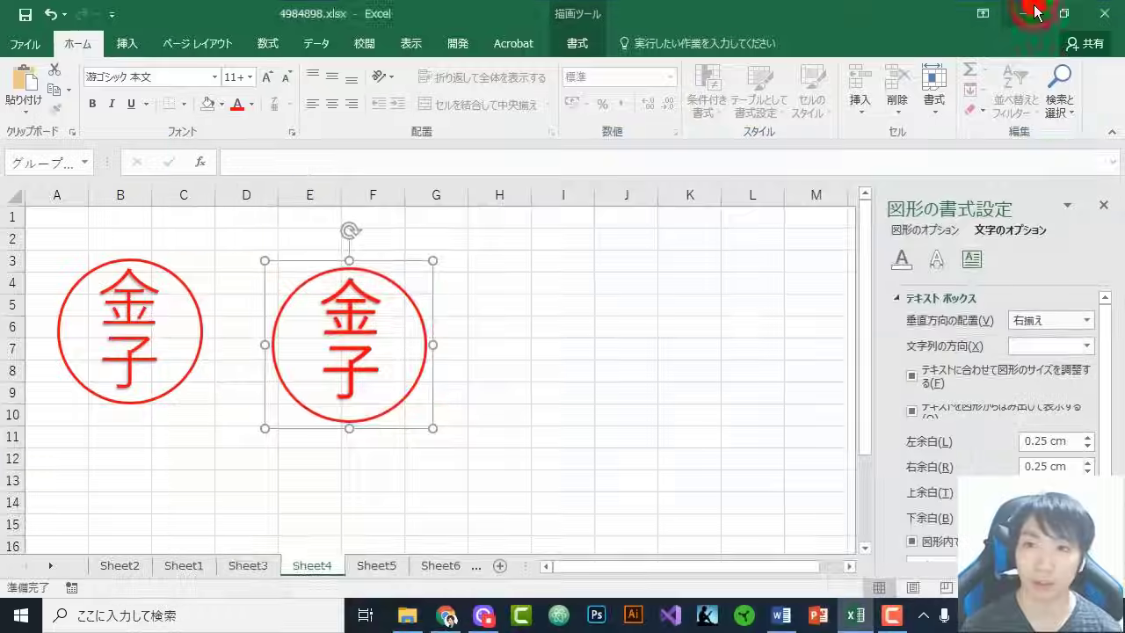
click(1035, 11)
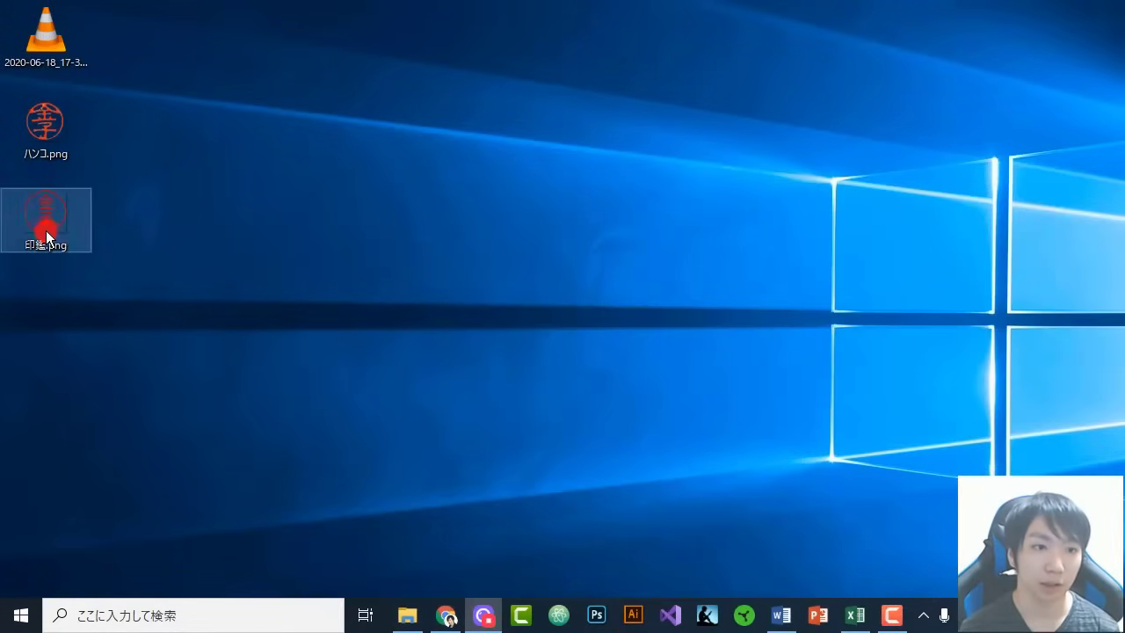
double_click(46, 230)
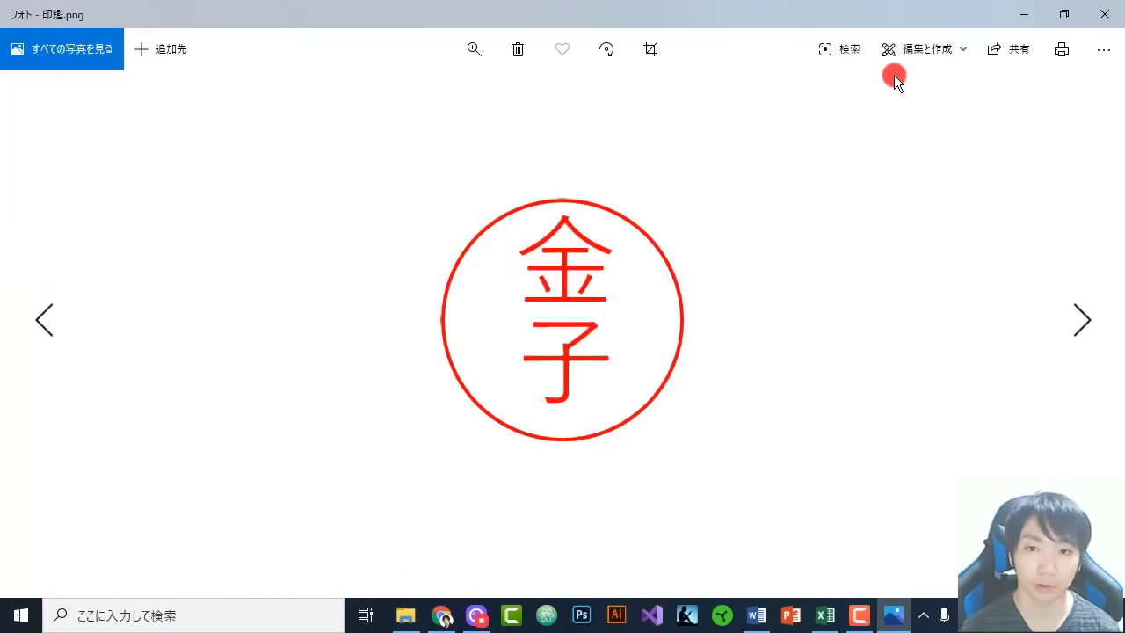
click(1103, 14)
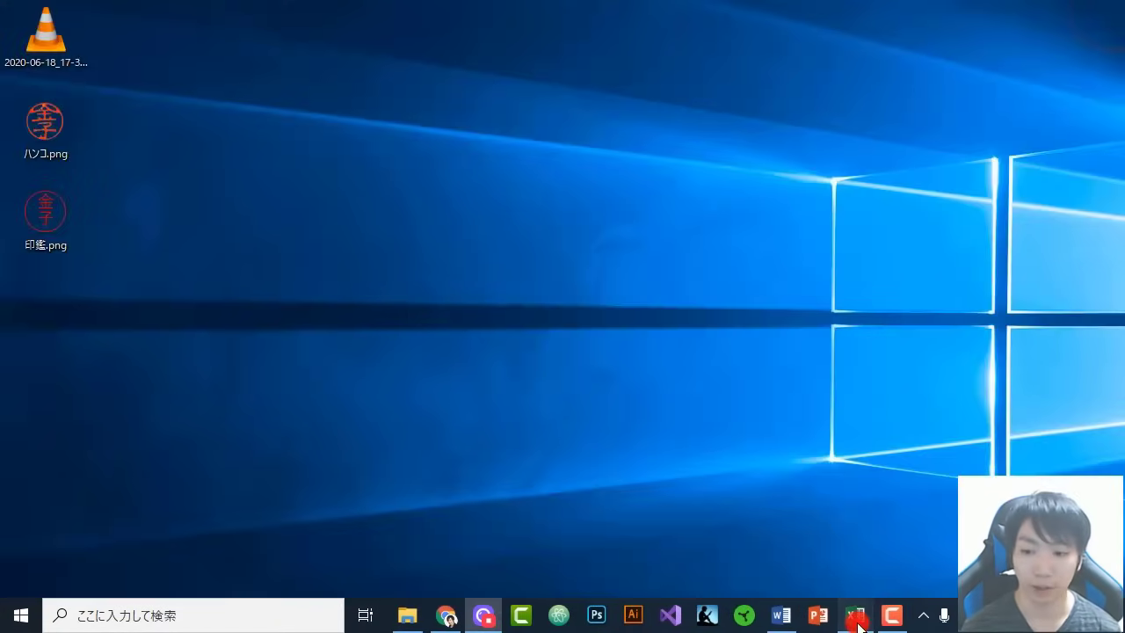
Switch to Excel, insert the saved 印鑑.png picture and shrink it to about 1.75 × 1.75 cm beside the grouped seal
click(855, 613)
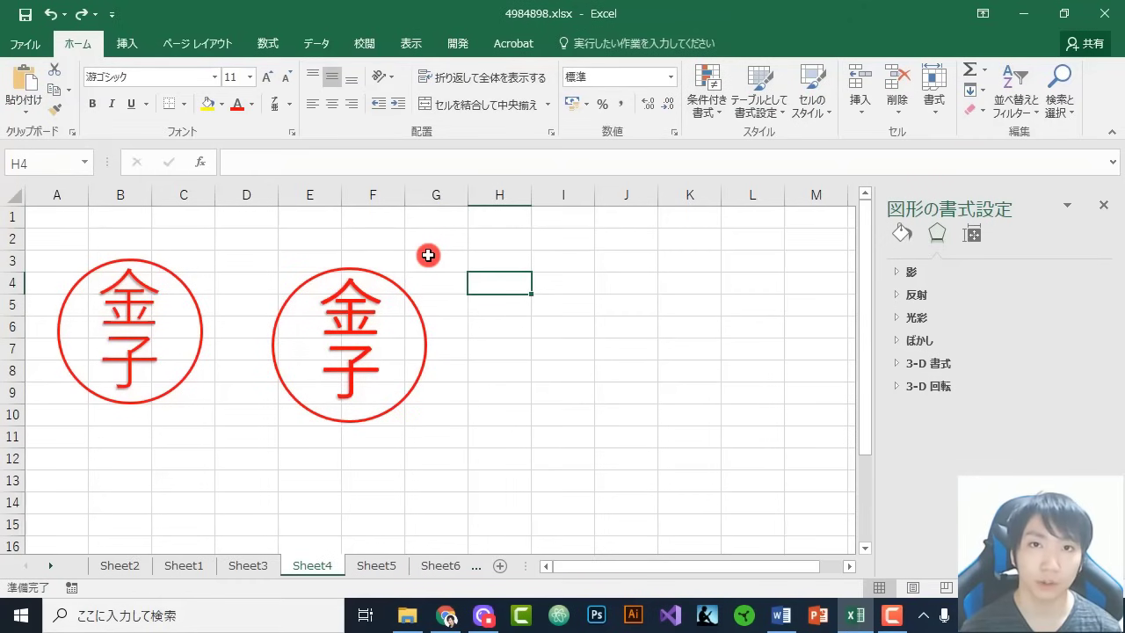
click(128, 43)
click(167, 92)
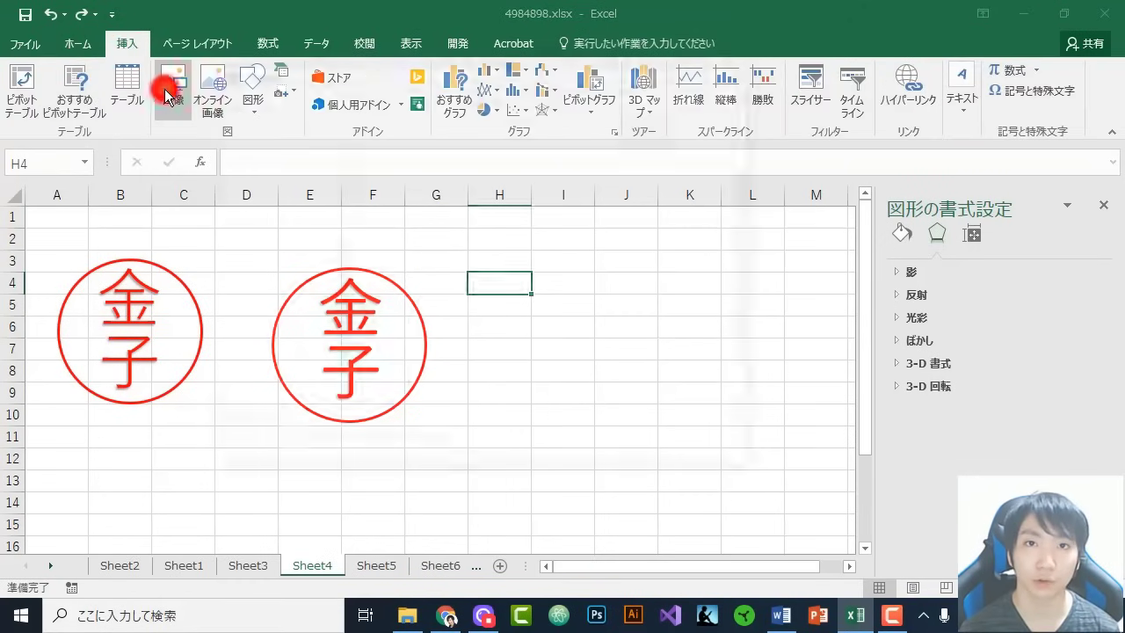
double_click(424, 384)
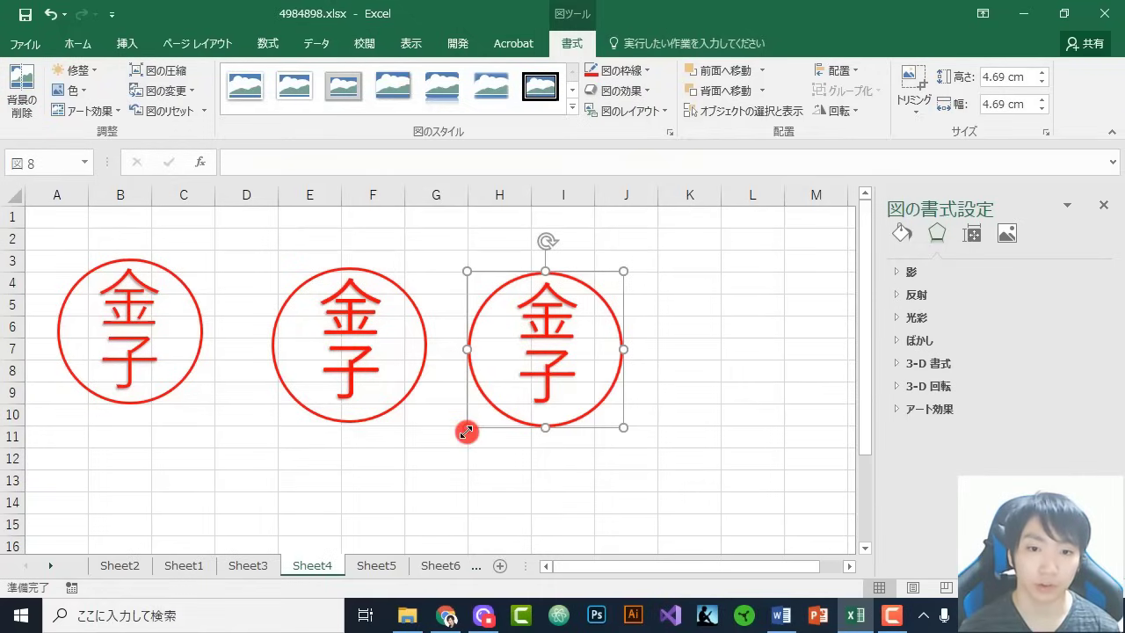
drag(466, 429, 452, 317)
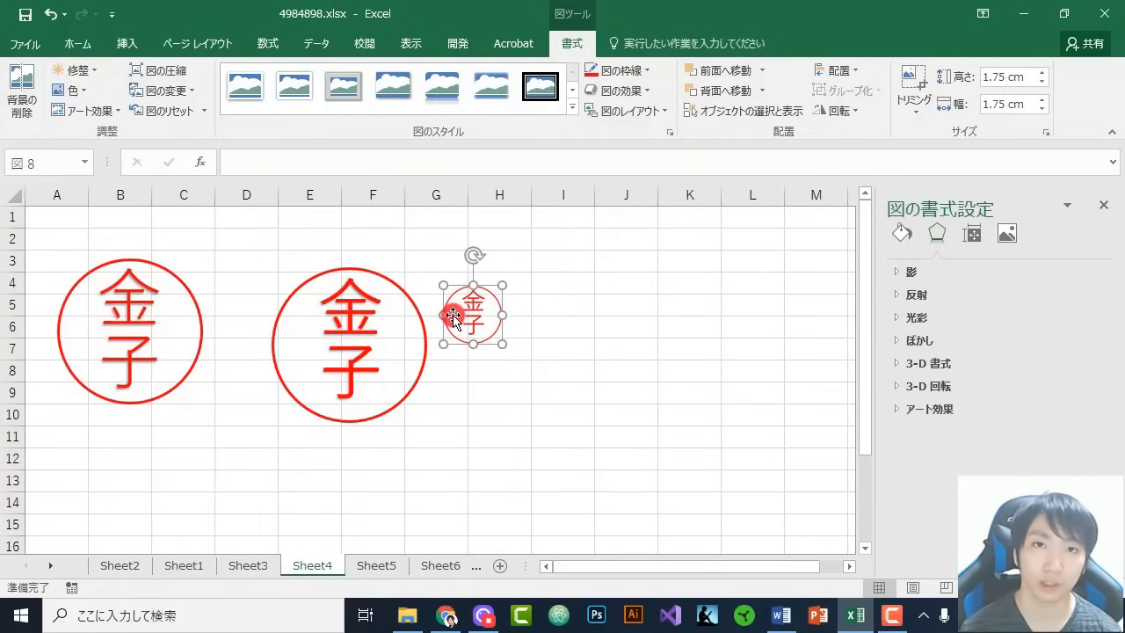
On Sheet5, draw a vertical rounded rectangle about 5.87 cm high and 1.8 cm wide beside the 請求書在中 stamp
click(138, 568)
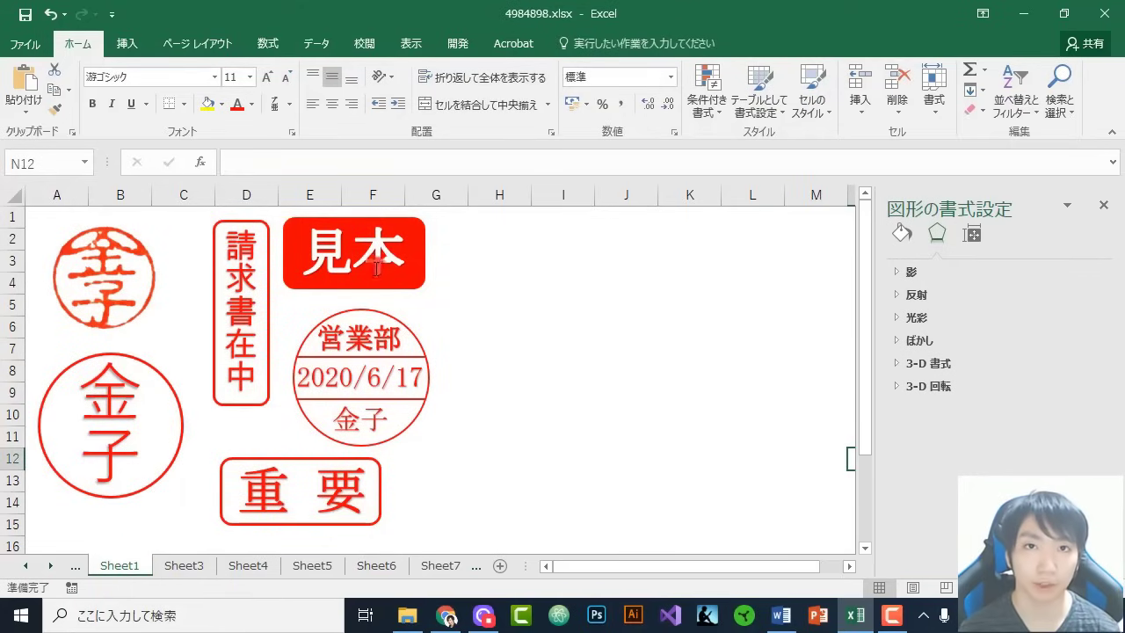
click(305, 568)
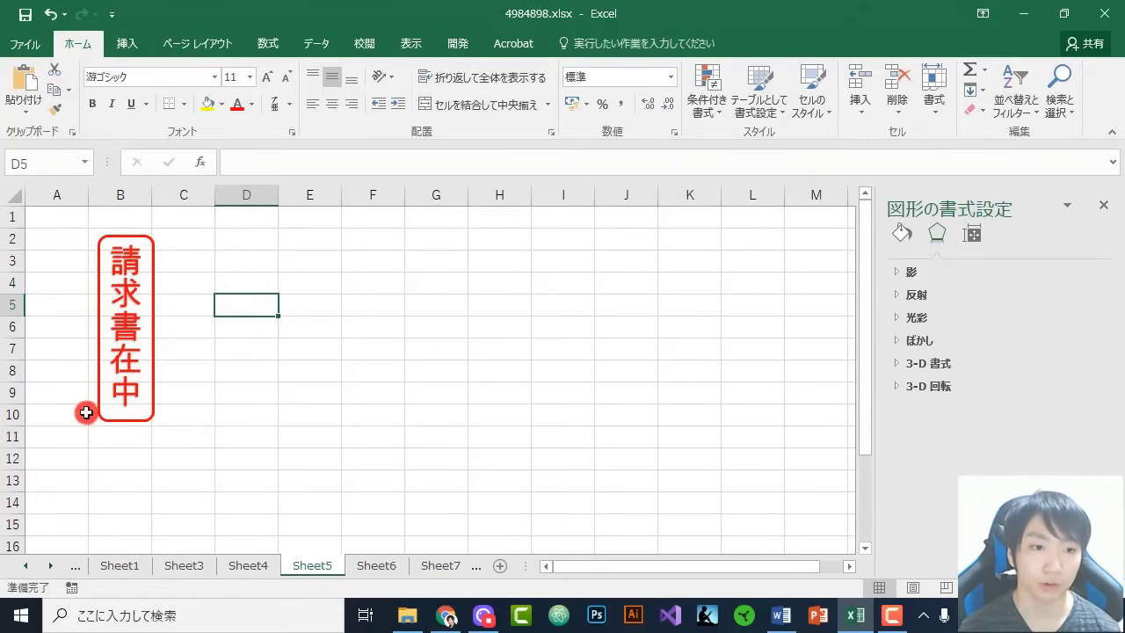
click(126, 44)
click(254, 86)
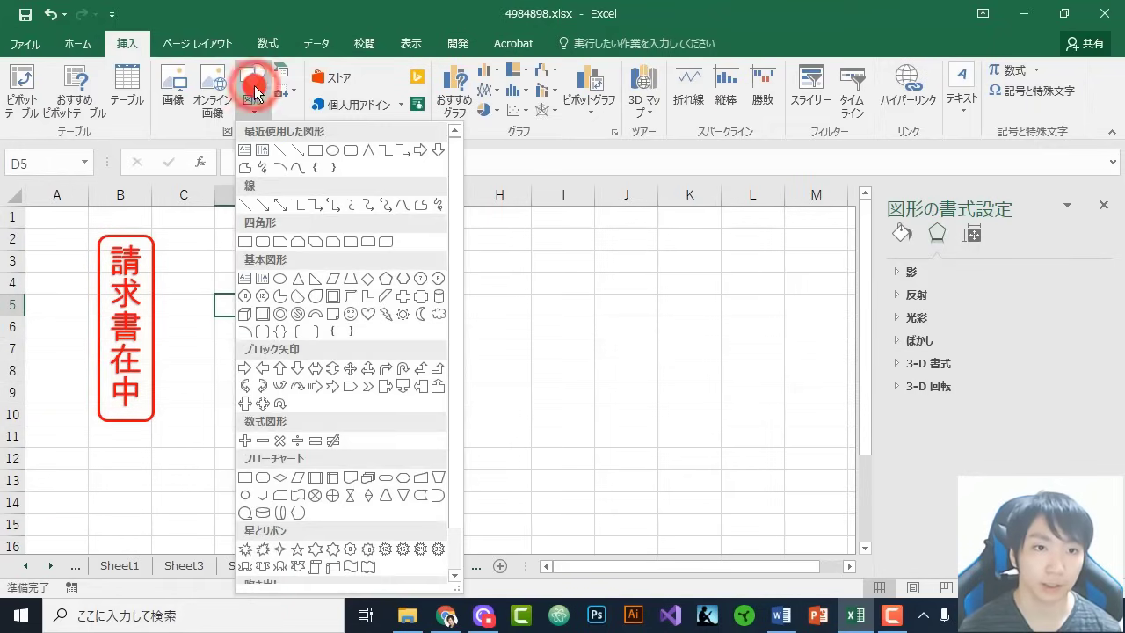
click(245, 241)
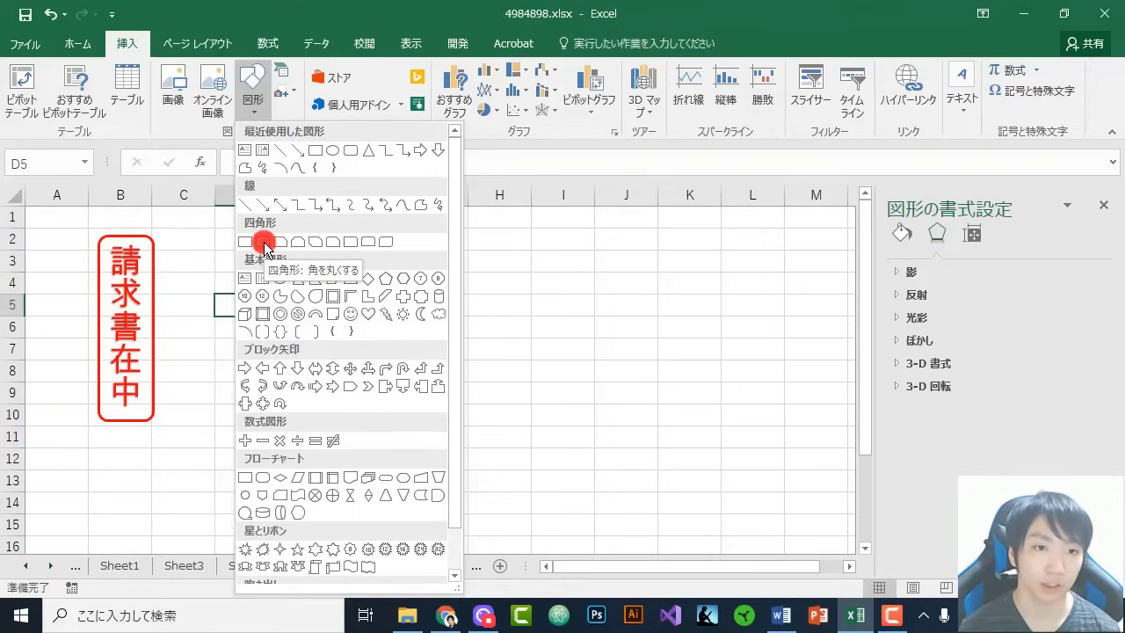
click(264, 243)
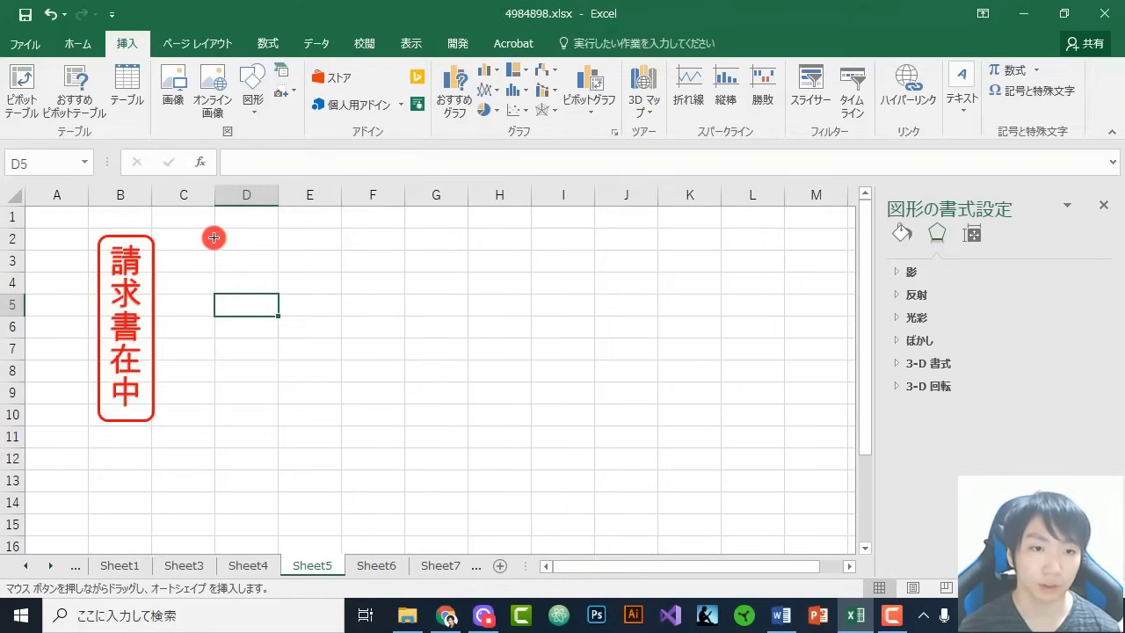
drag(213, 237, 273, 426)
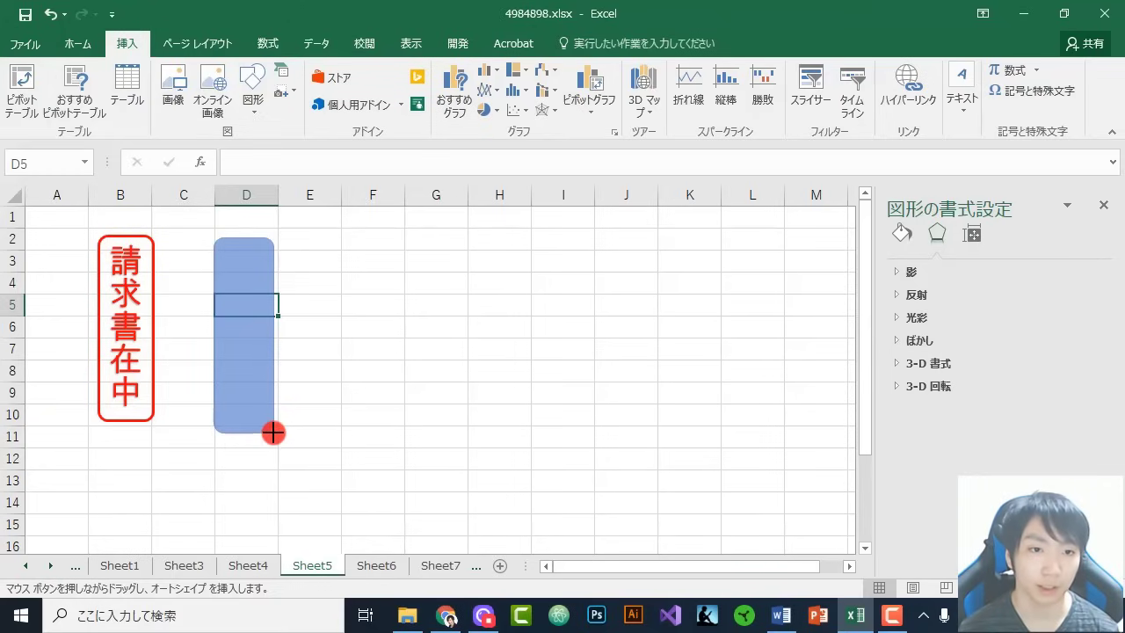
drag(274, 432, 273, 432)
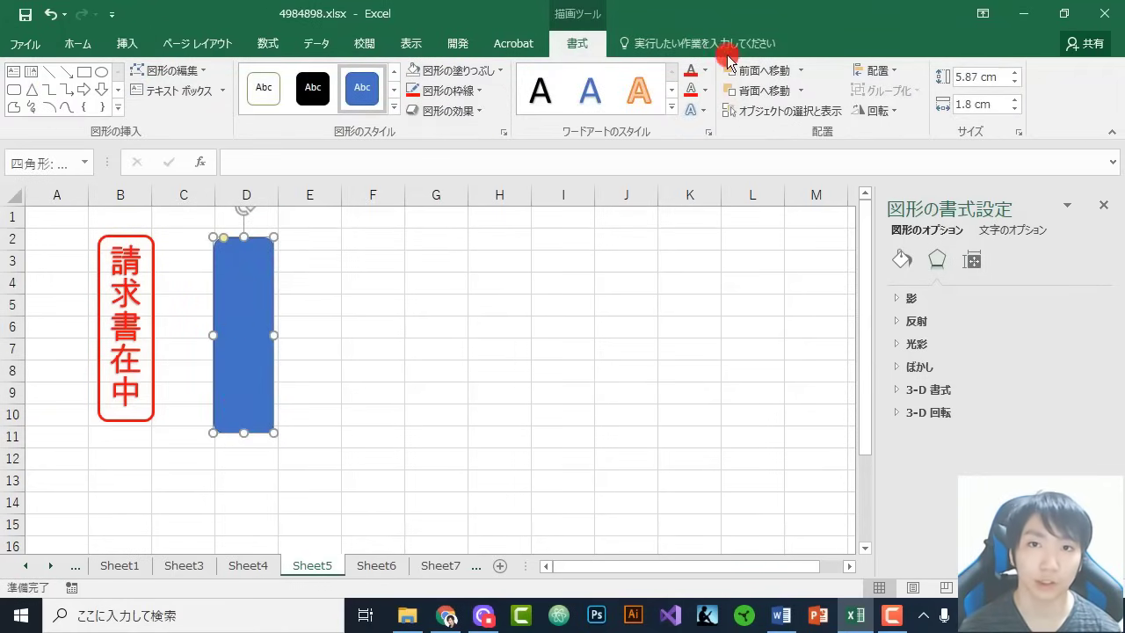
Remove the rounded rectangle's fill and give it a red outline 2.25 pt thick
click(434, 72)
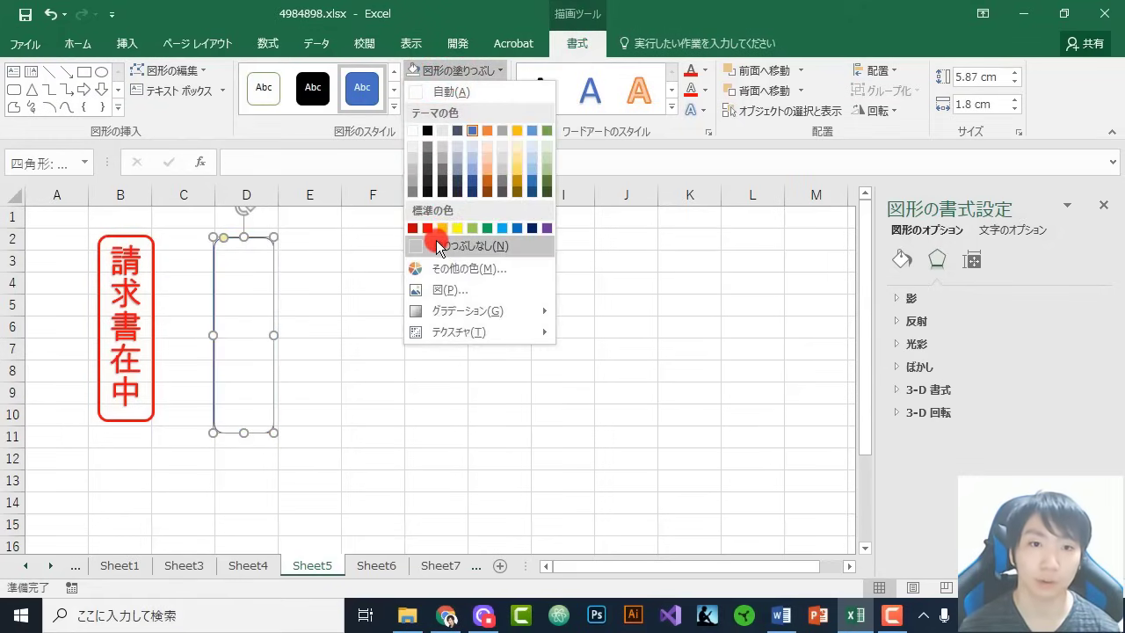
click(437, 246)
click(465, 90)
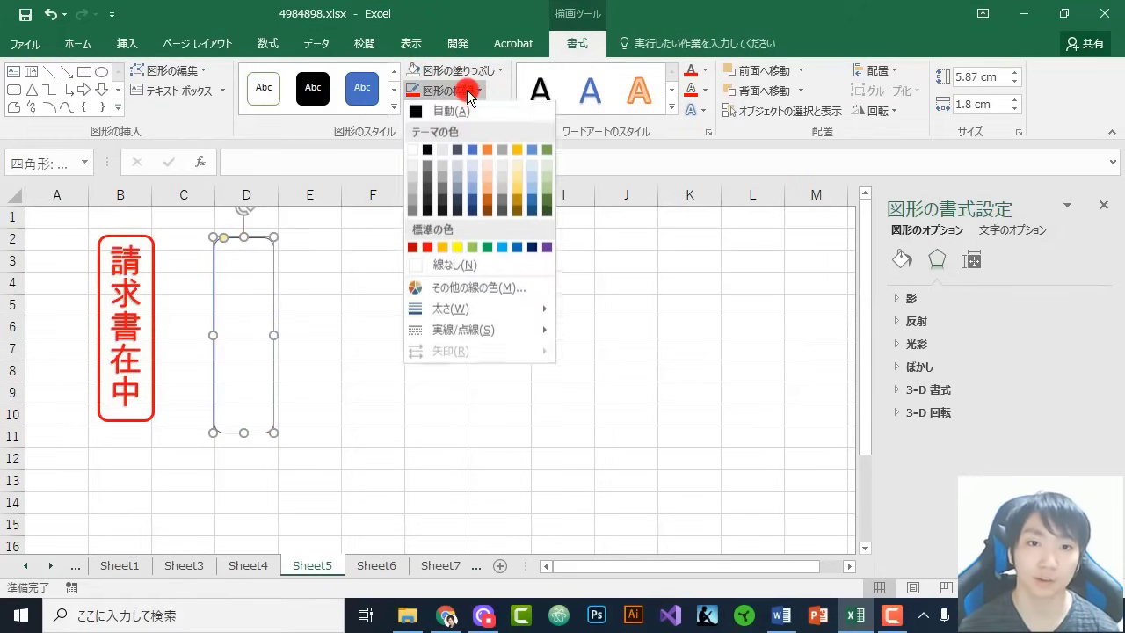
click(428, 248)
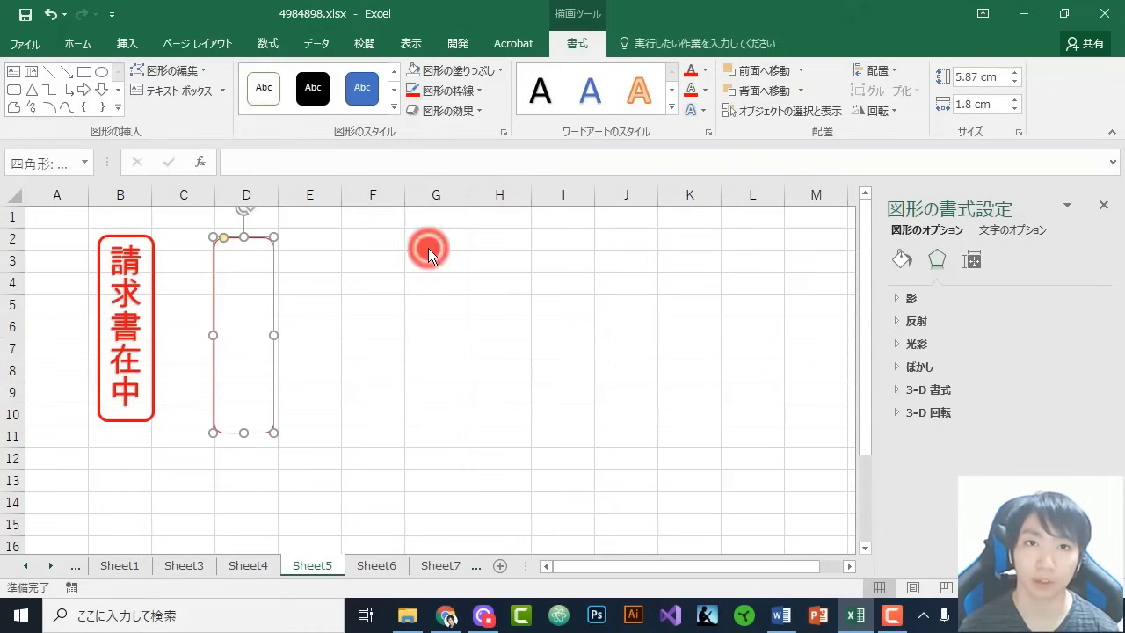
click(456, 92)
mouse_move(436, 310)
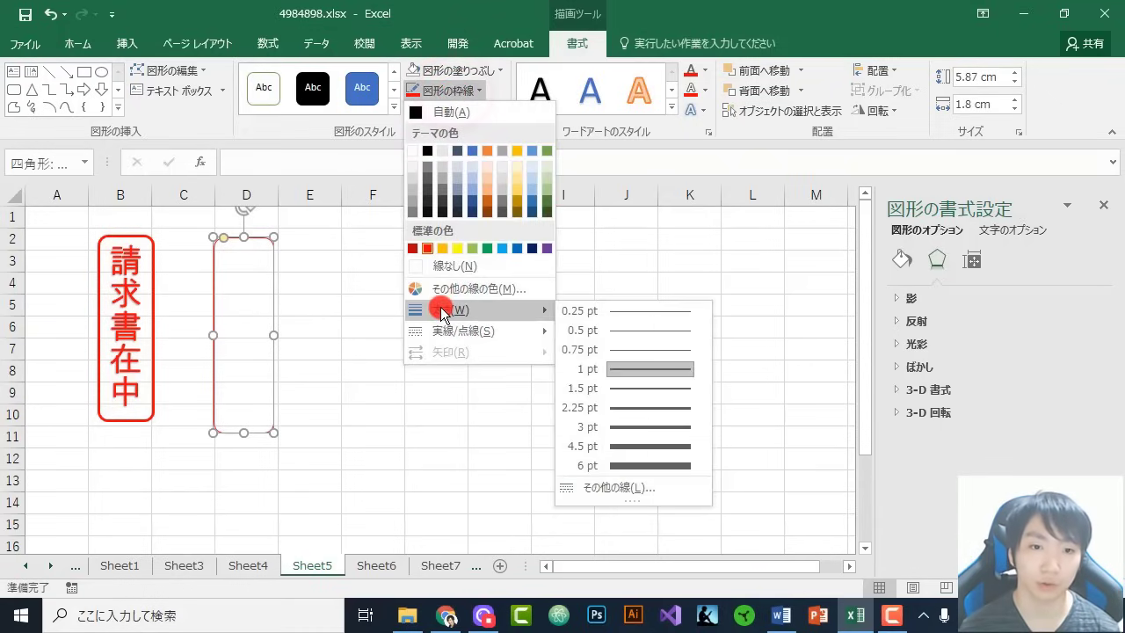
click(606, 409)
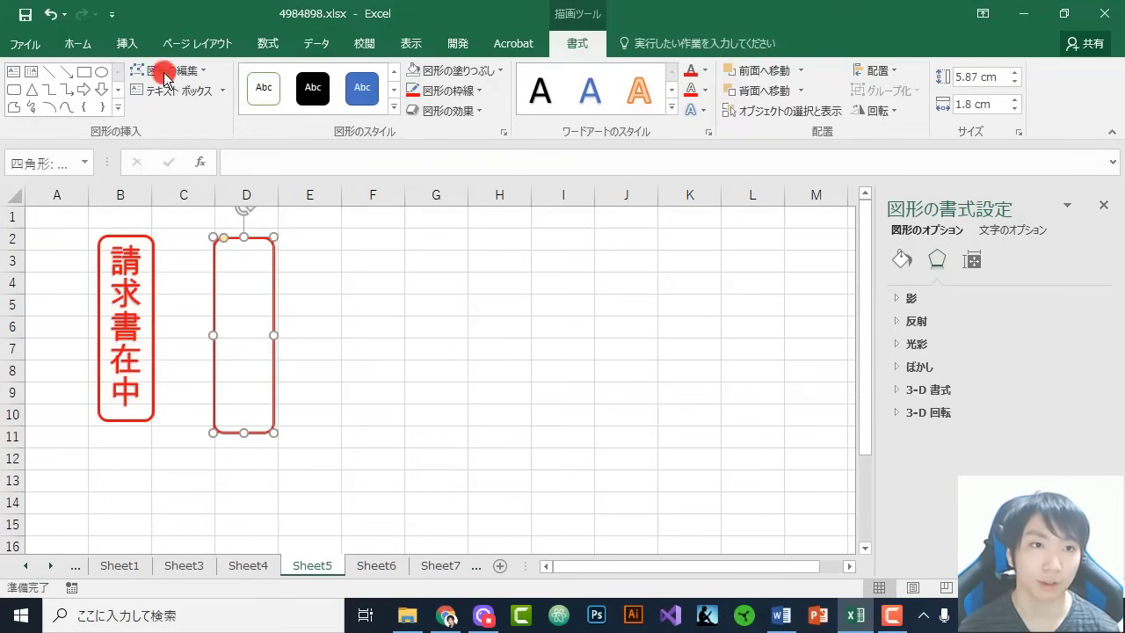
Insert WordArt in the black fill with shadow style (塗りつぶし: 黒、文字色 1; 影) reading 請求書在中
click(130, 46)
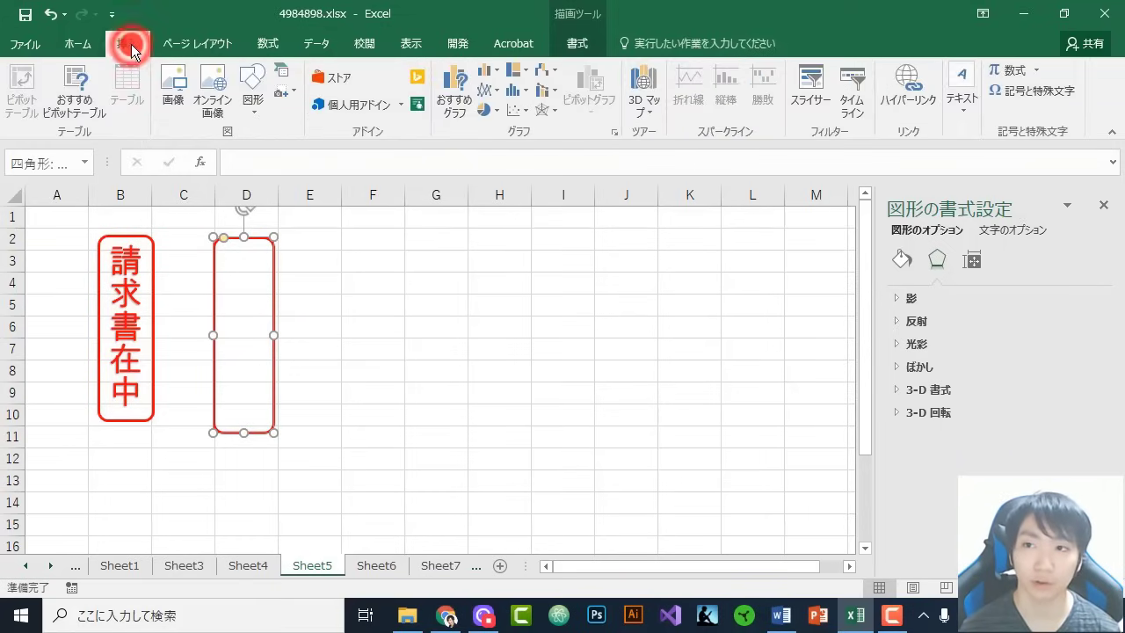
click(962, 98)
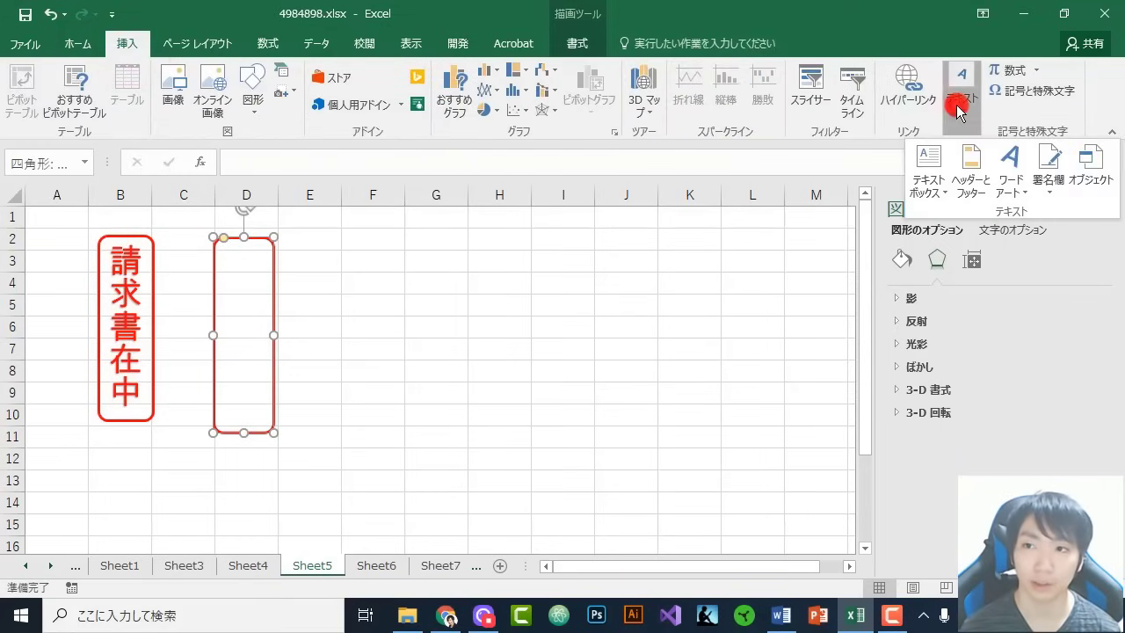
click(1014, 167)
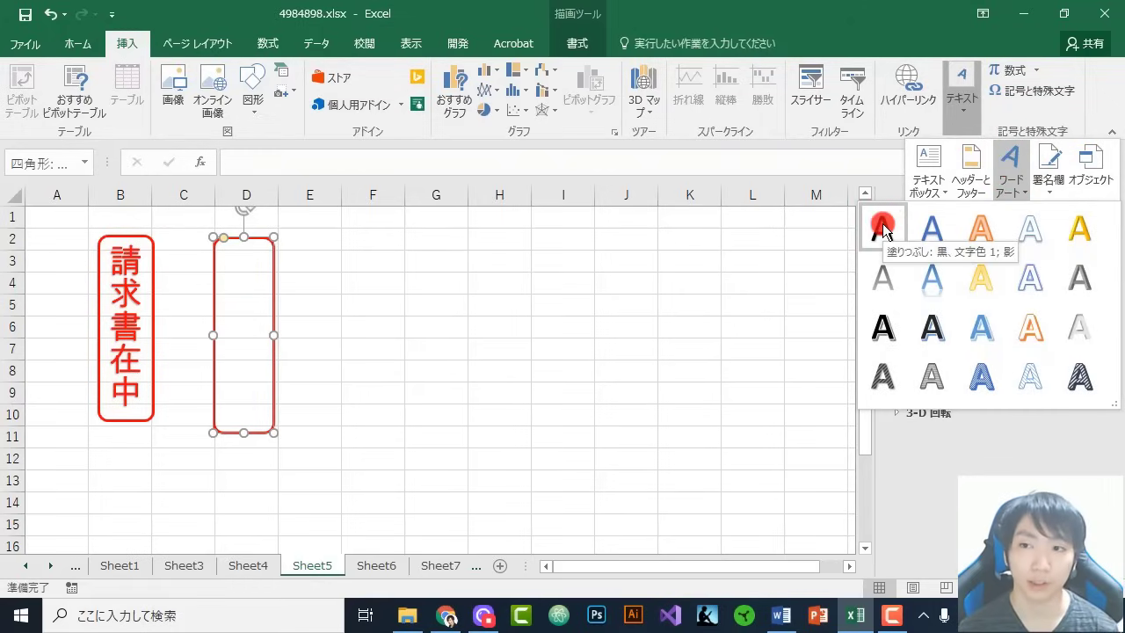
click(883, 230)
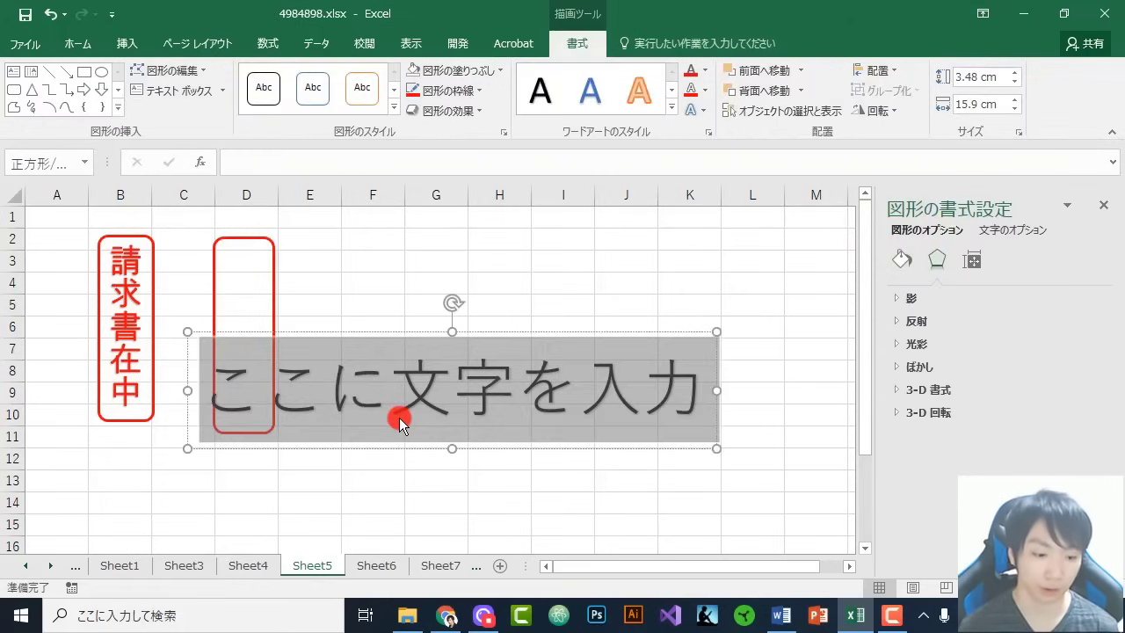
text(d)
key(BackSpace)
text(s)
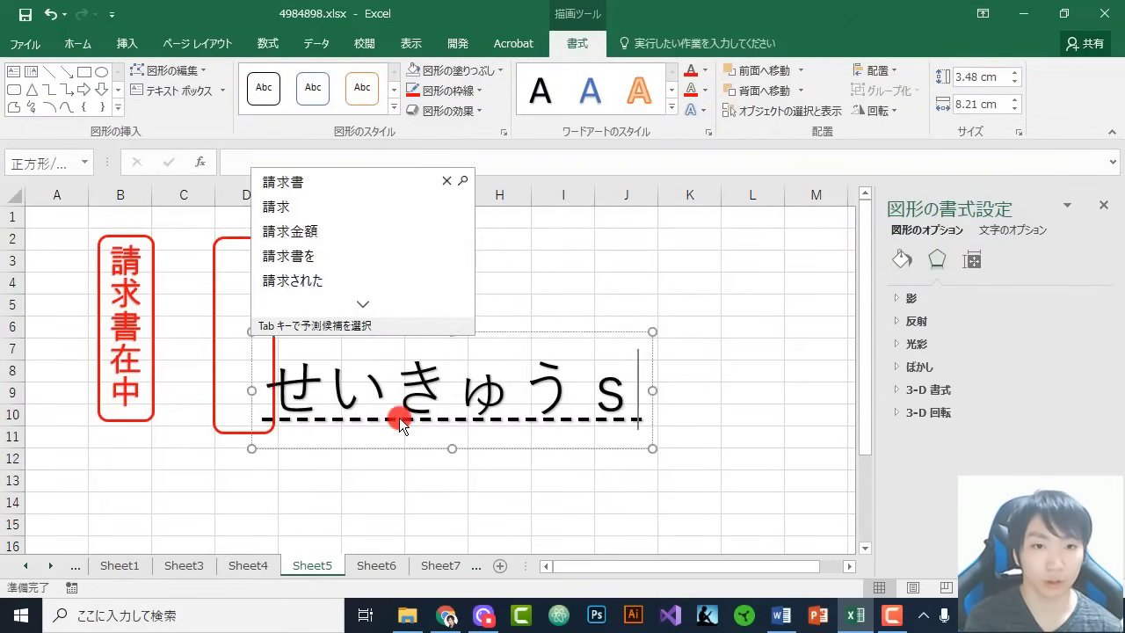
text(eikyuusyozaity)
key(Tab)
key(Return)
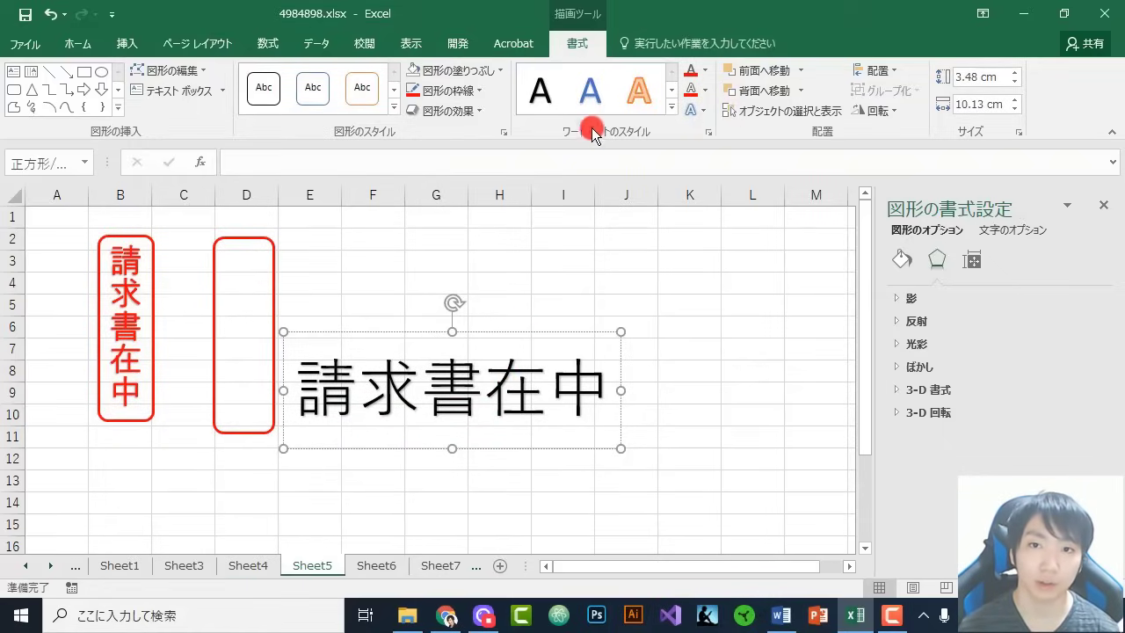
Set the 請求書在中 WordArt's text direction to vertical (縦書き) and move it over the new rounded rectangle
click(710, 134)
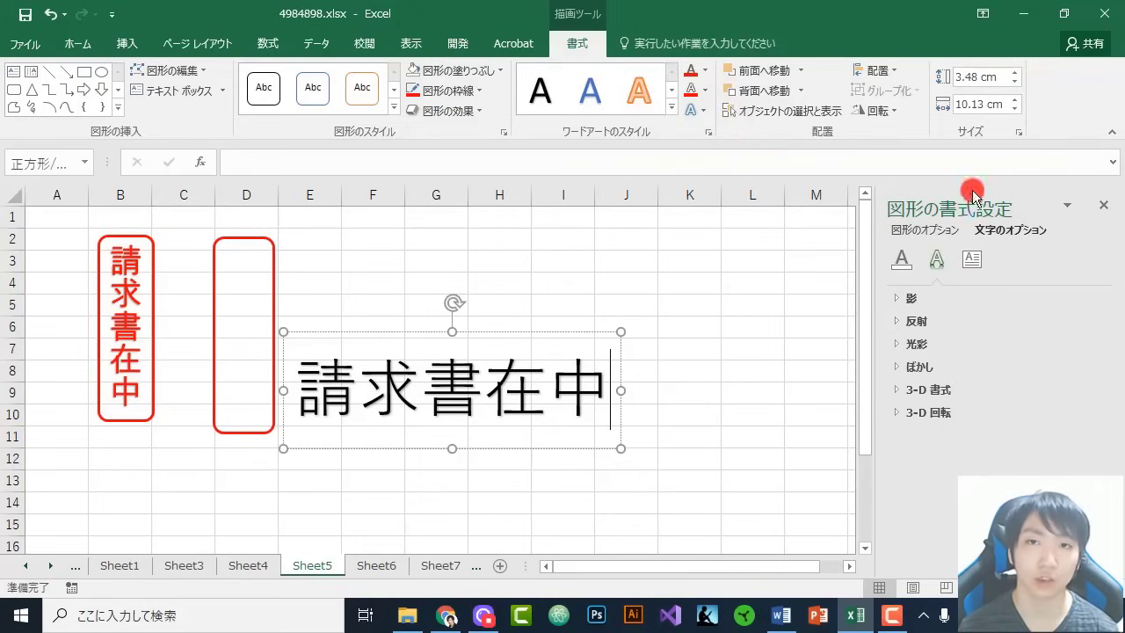
click(972, 261)
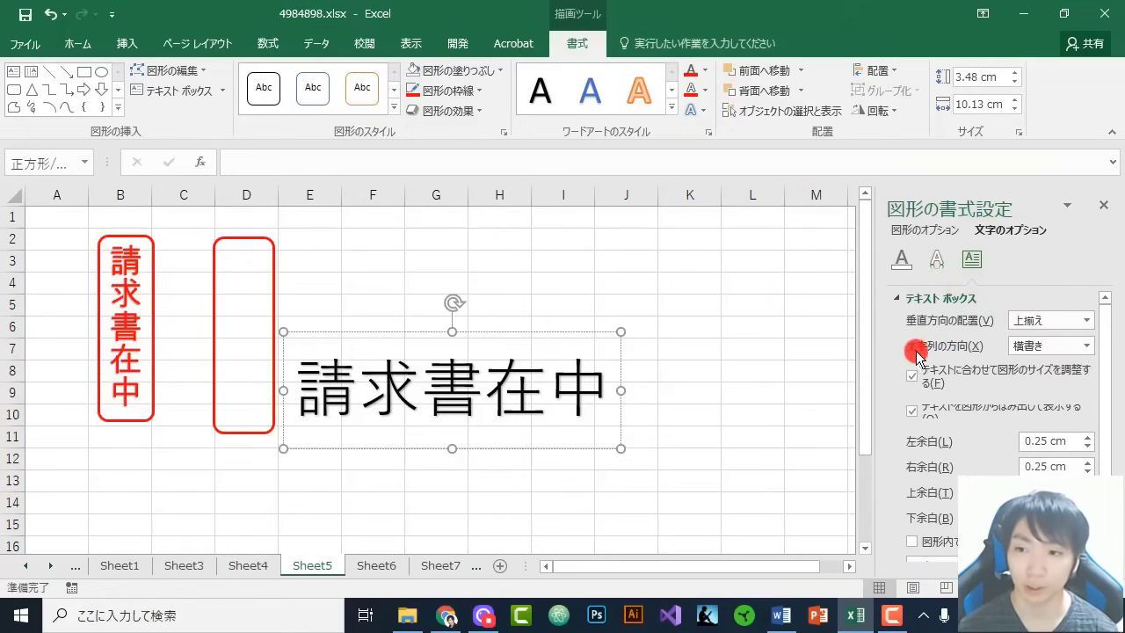
click(1087, 346)
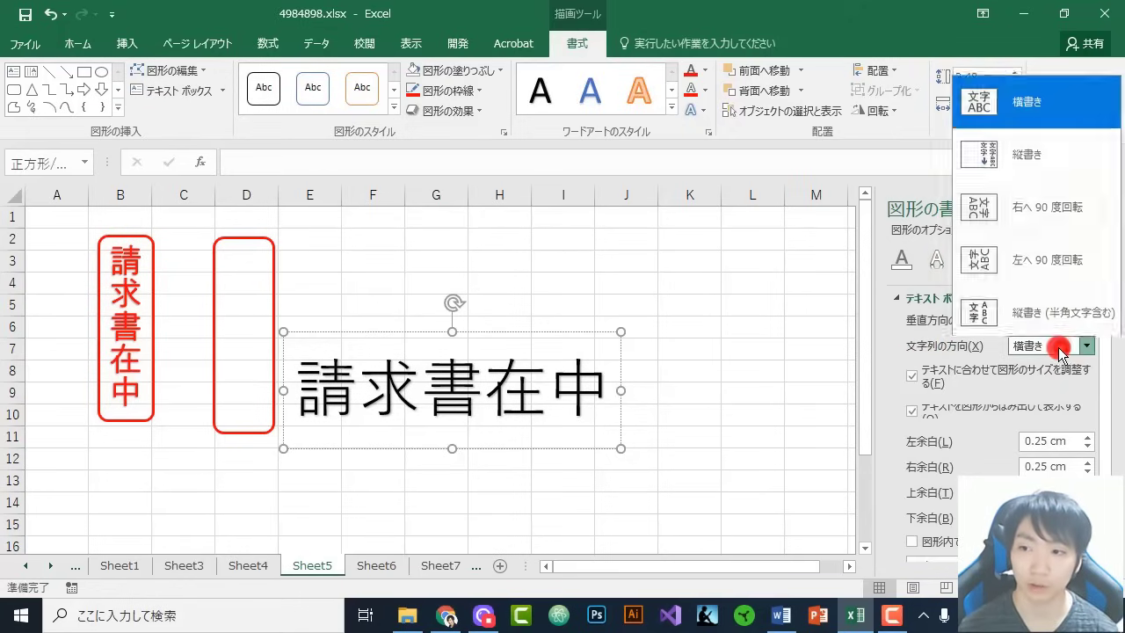
click(1007, 146)
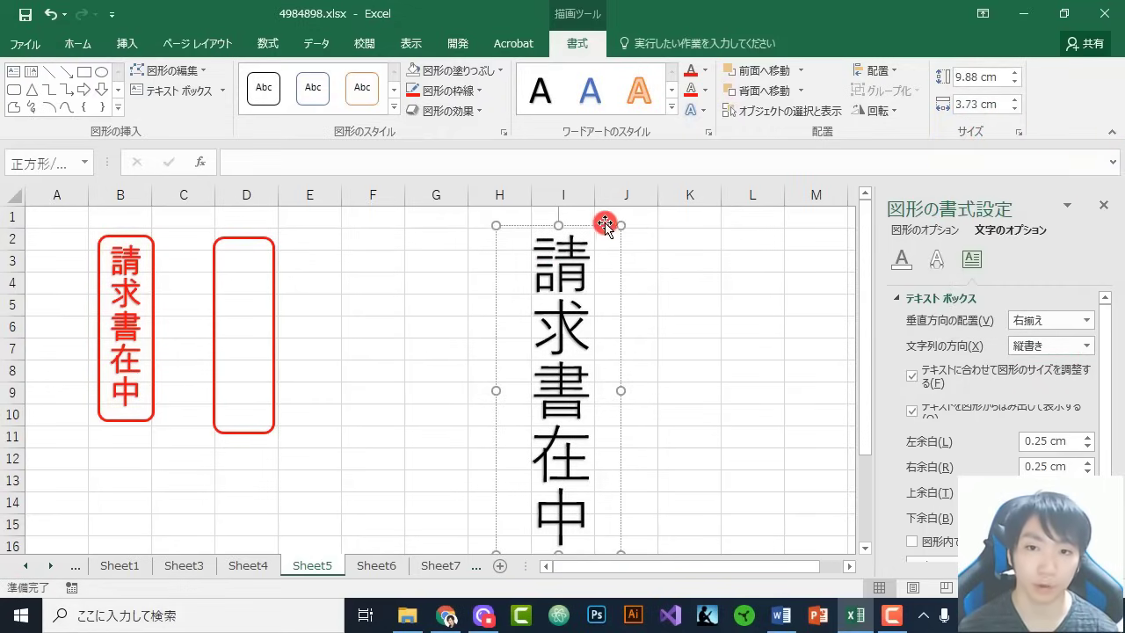
drag(600, 224, 283, 230)
Reduce the vertical WordArt's font size to 28 and position it inside the red rounded rectangle
click(70, 45)
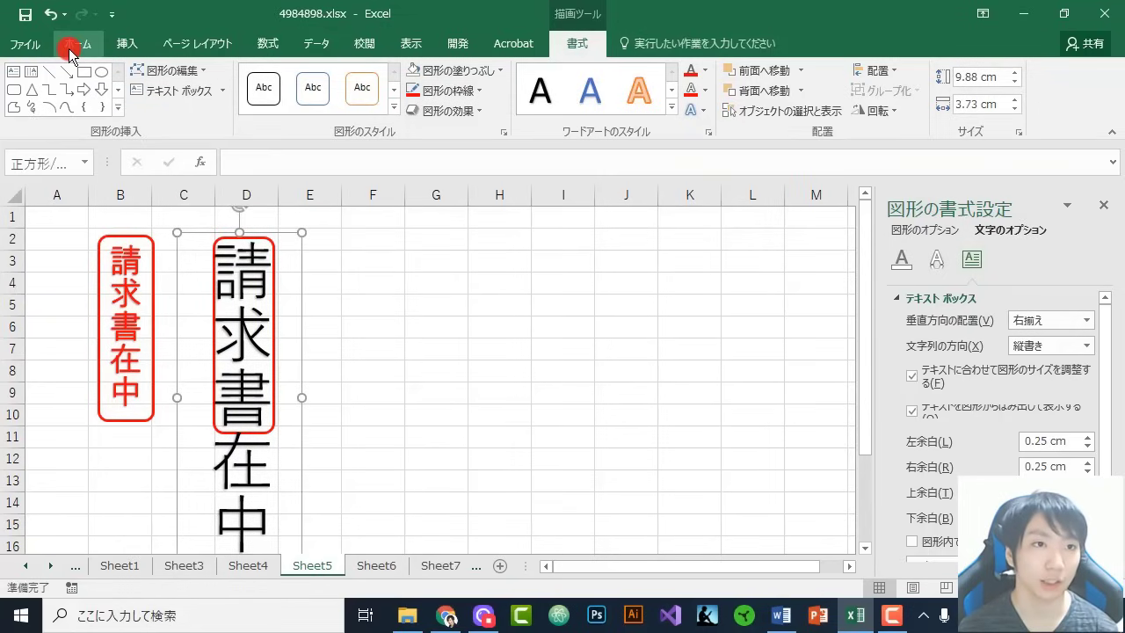
click(250, 77)
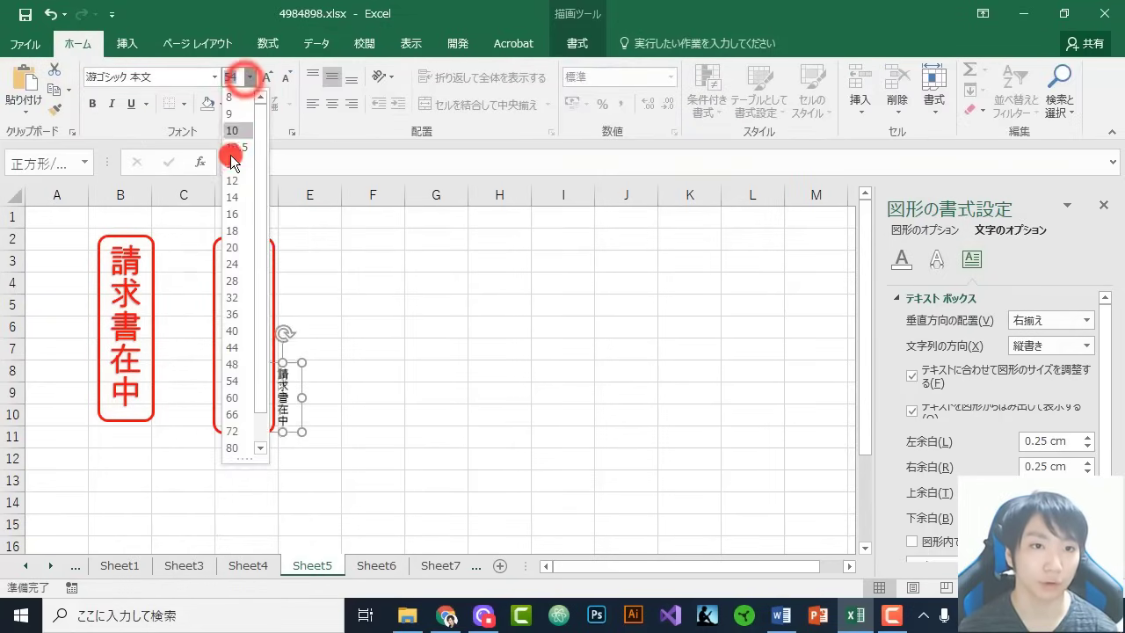
click(233, 295)
click(285, 297)
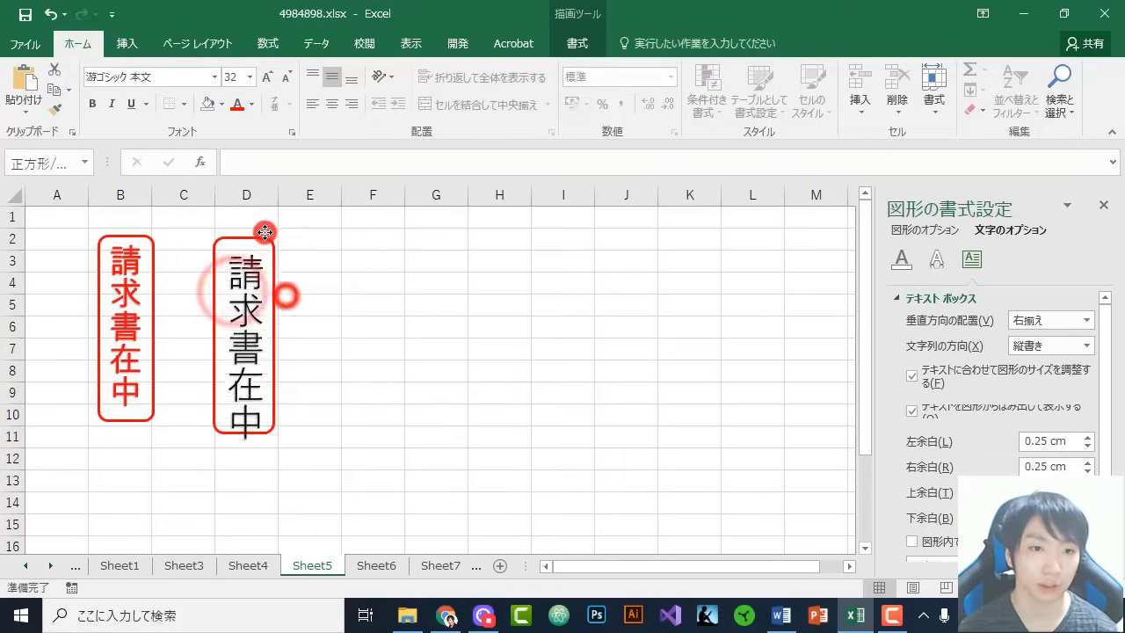
click(265, 232)
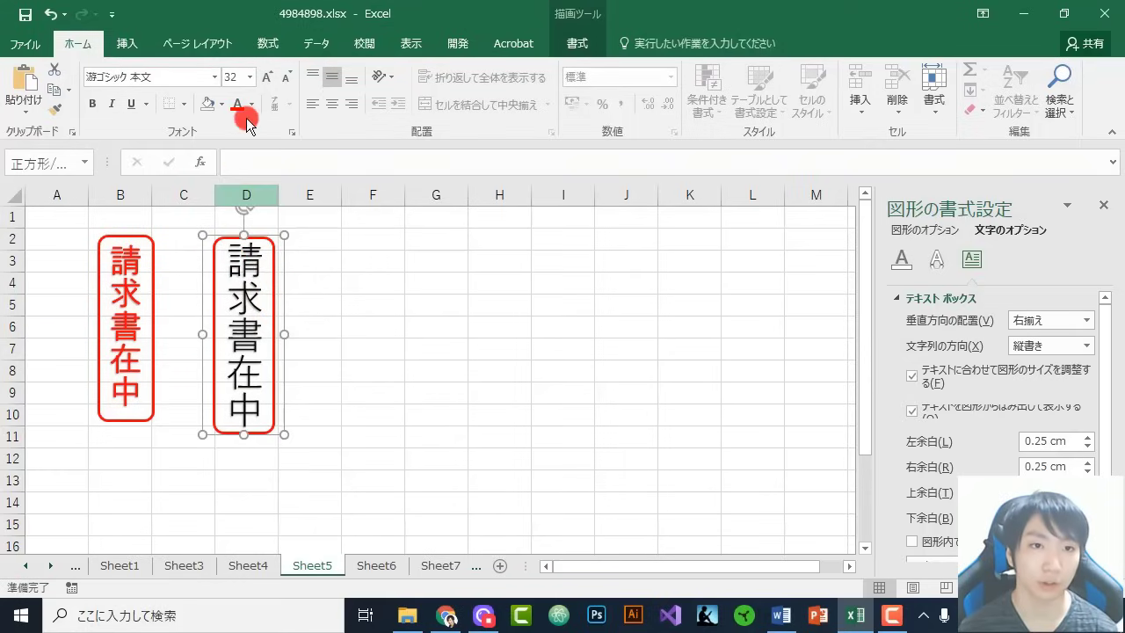
click(284, 77)
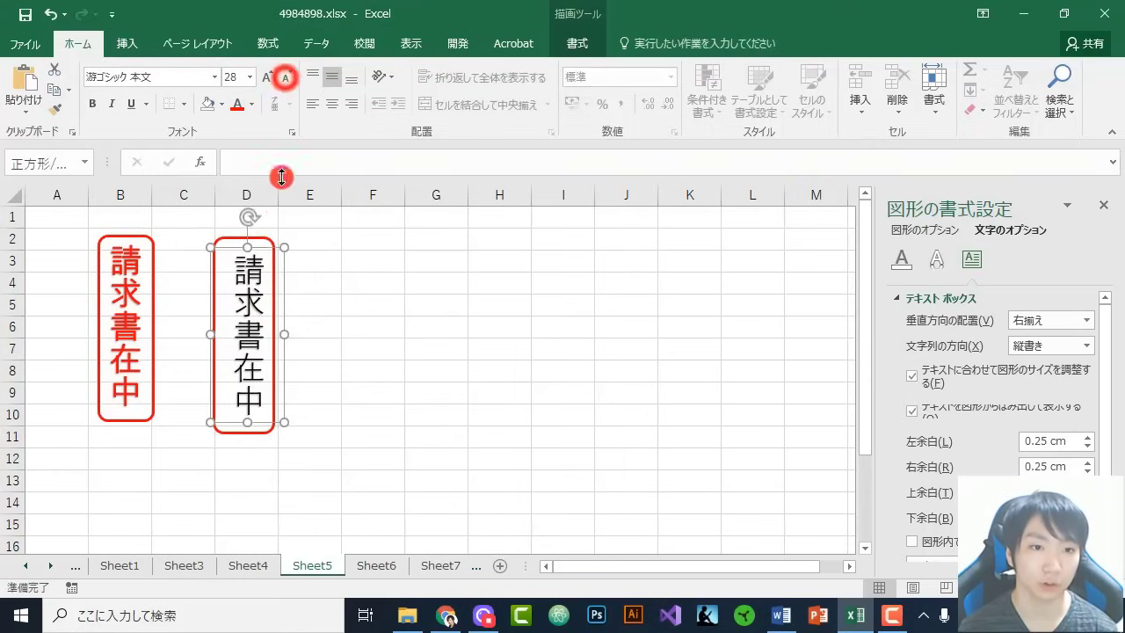
click(264, 243)
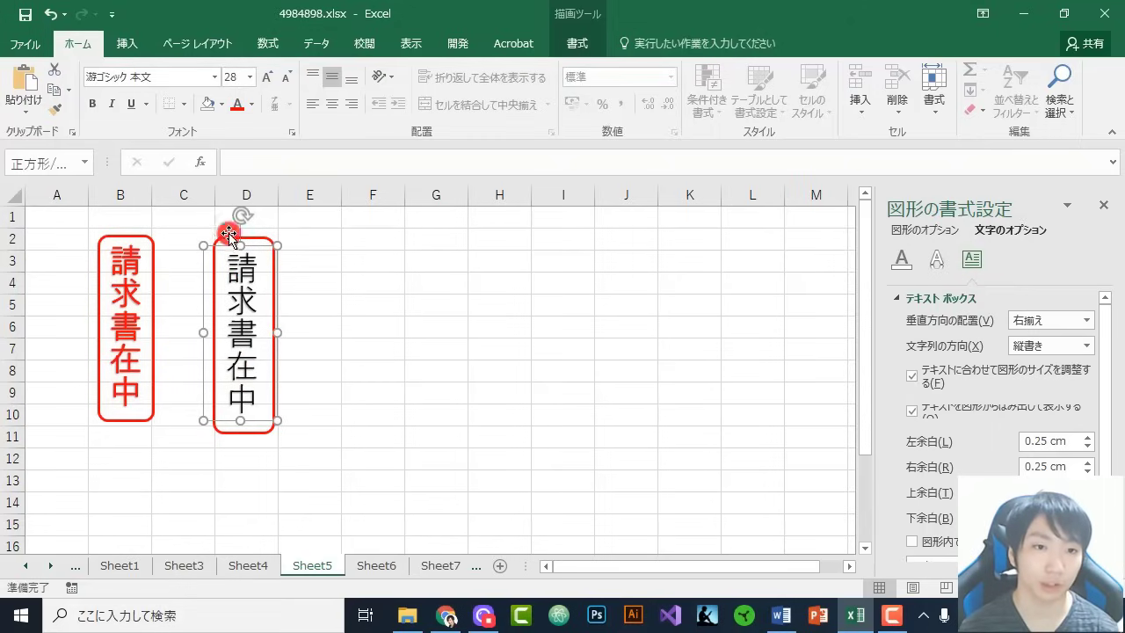
Set both the text fill and the text outline of the vertical 請求書在中 WordArt to standard red
click(577, 45)
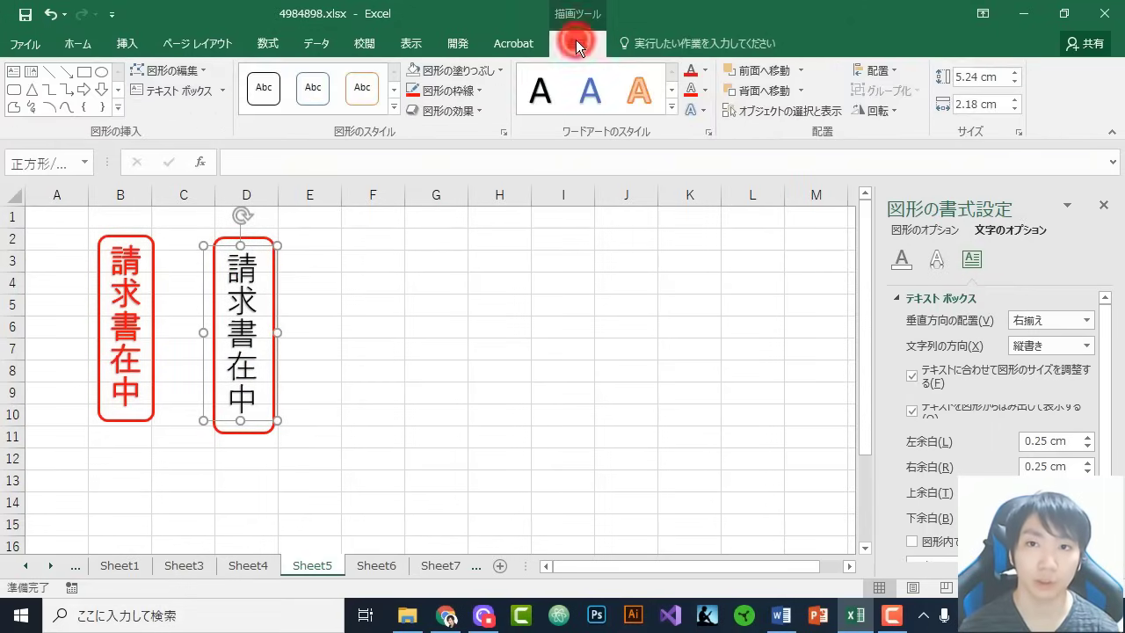
click(705, 72)
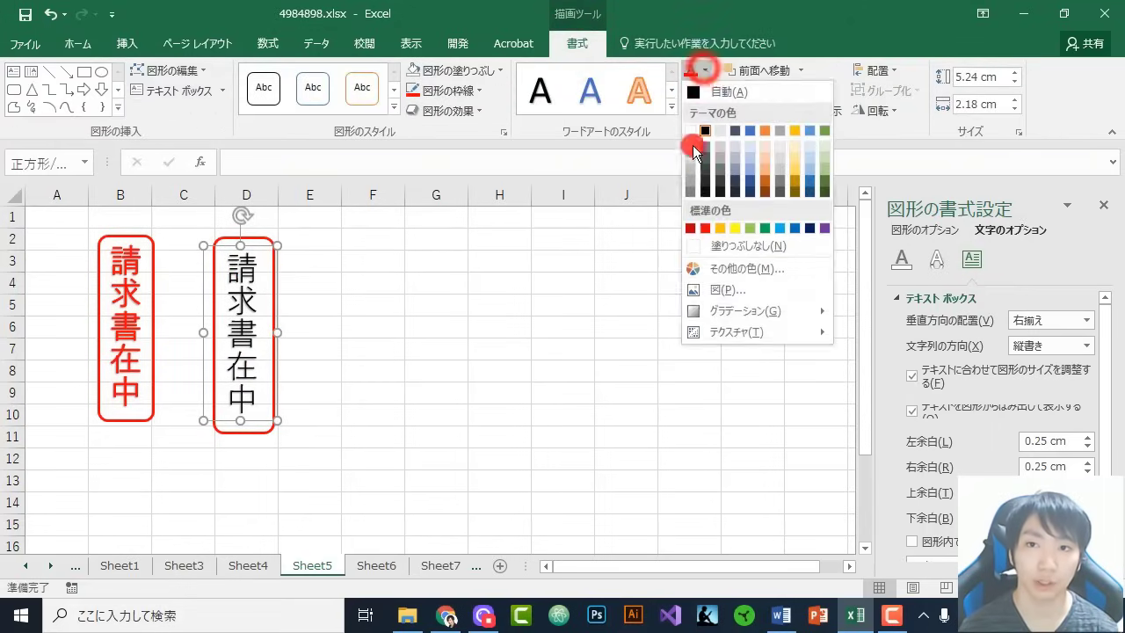
click(701, 226)
click(706, 91)
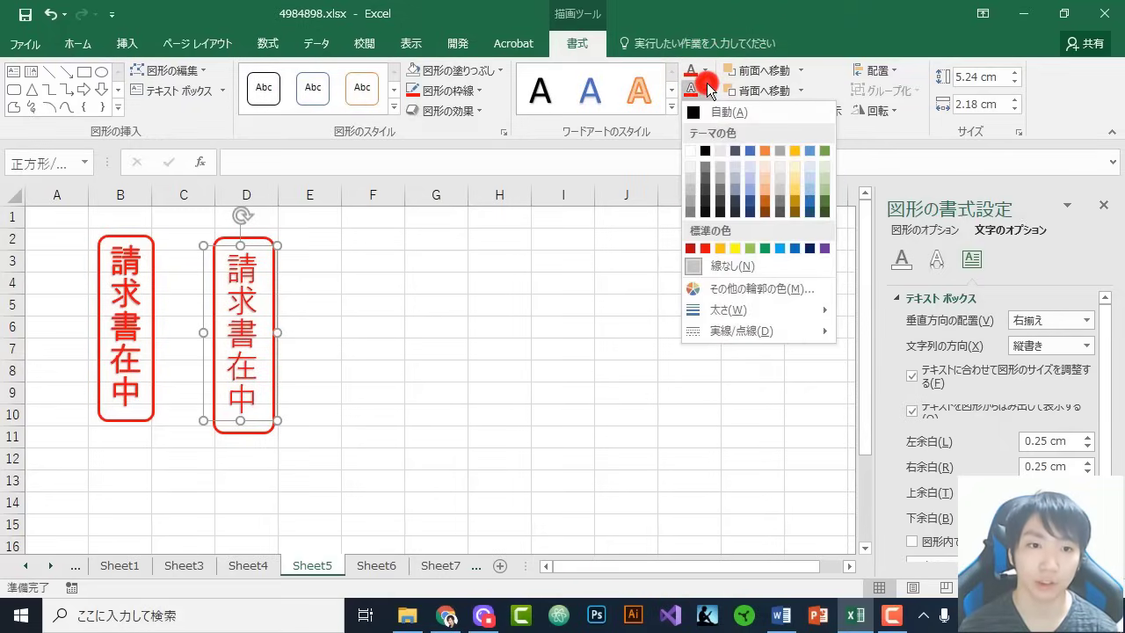
click(706, 248)
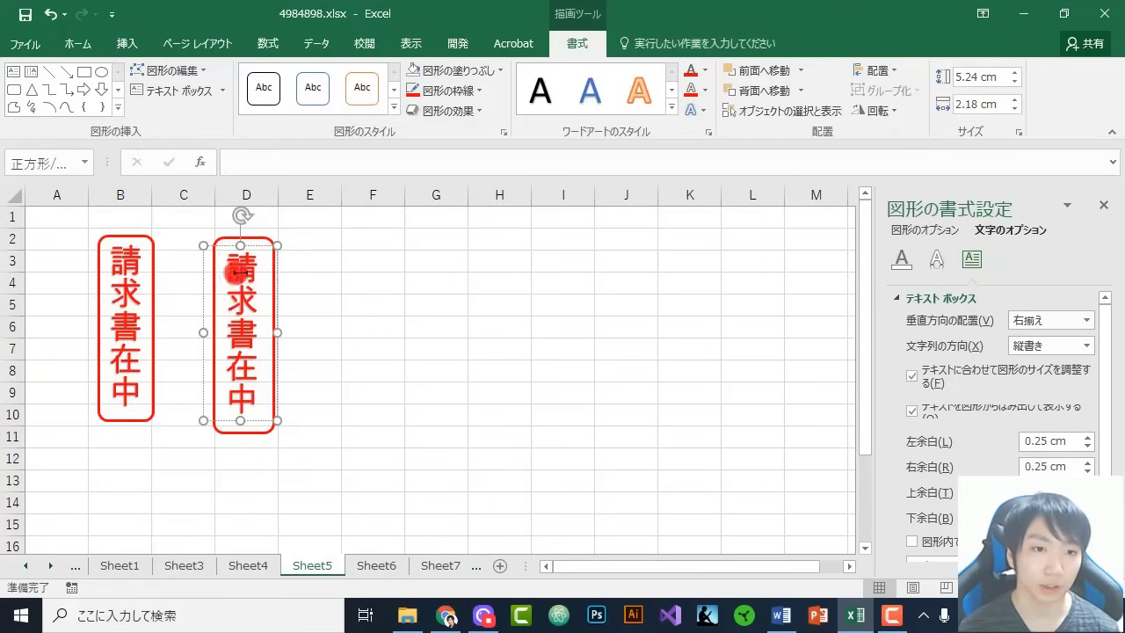
Select the red WordArt together with its rounded rectangle and group them into one stamp
click(234, 306)
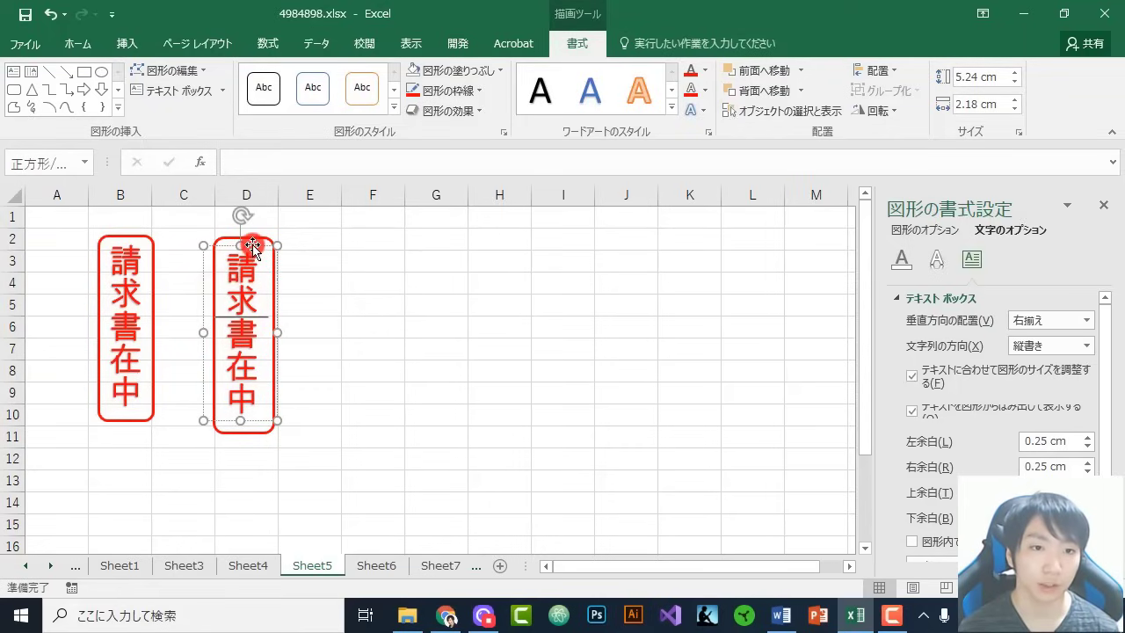
click(242, 293)
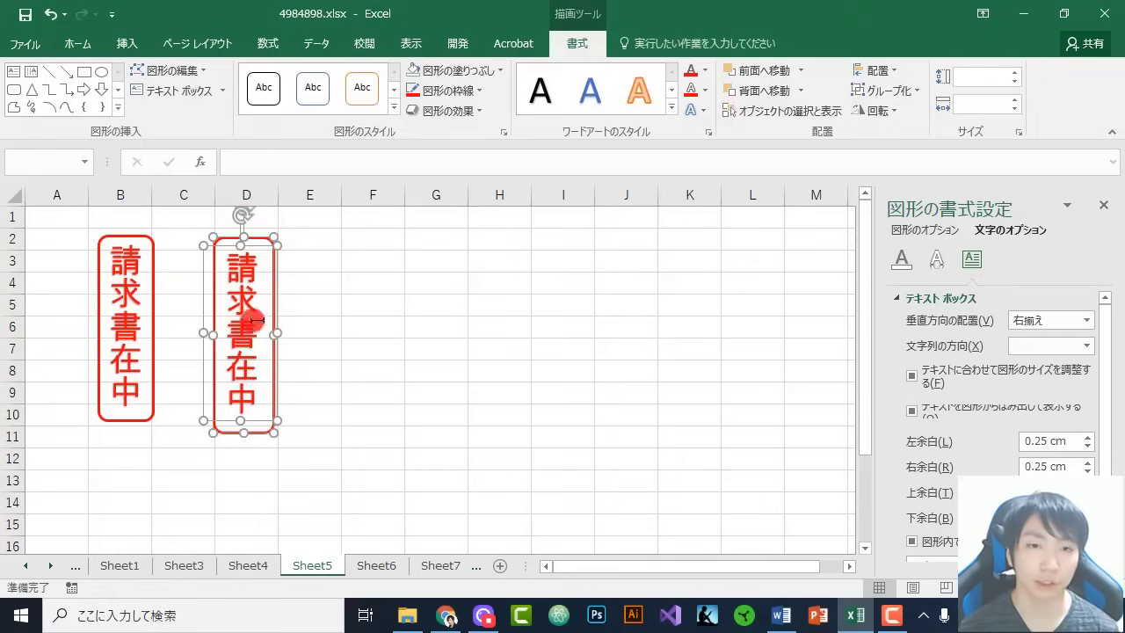
shift+click(261, 252)
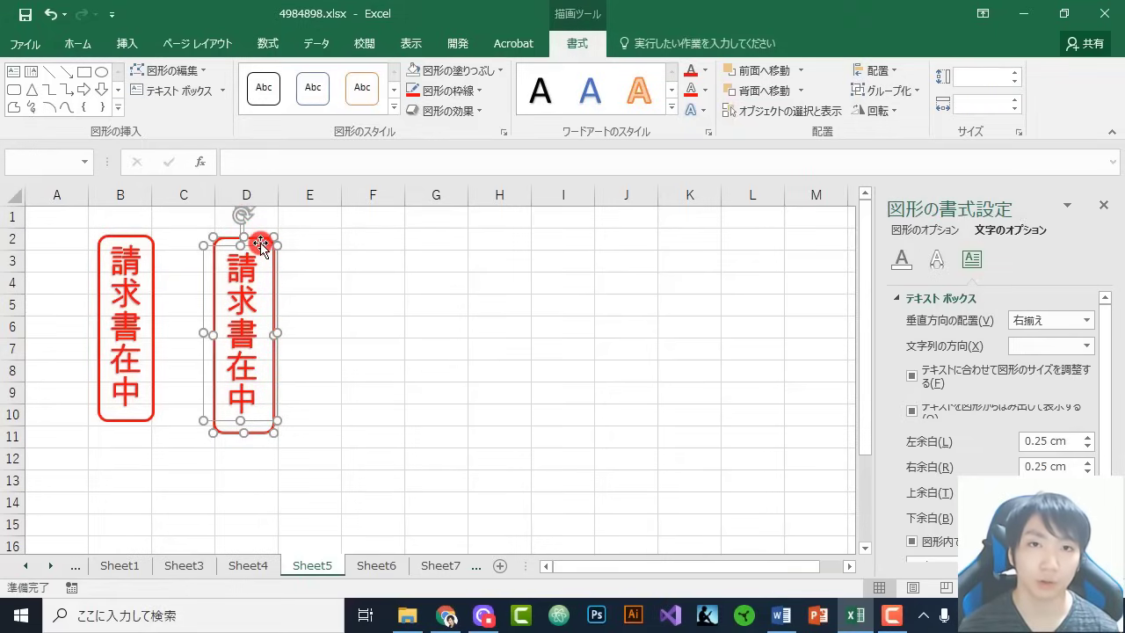
right_click(261, 244)
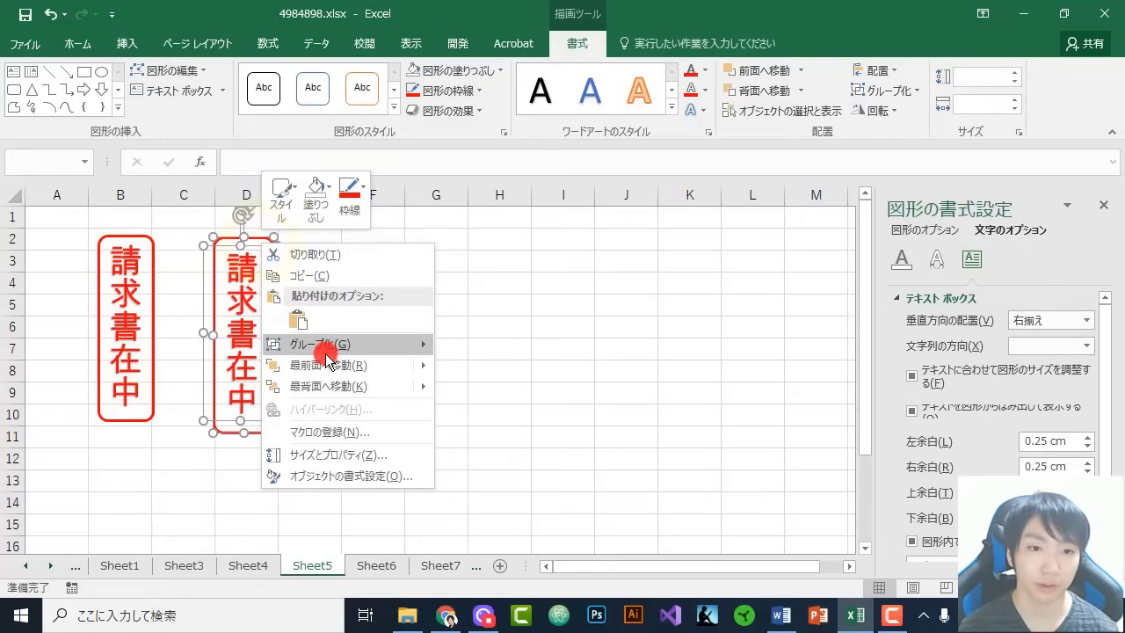
mouse_move(321, 352)
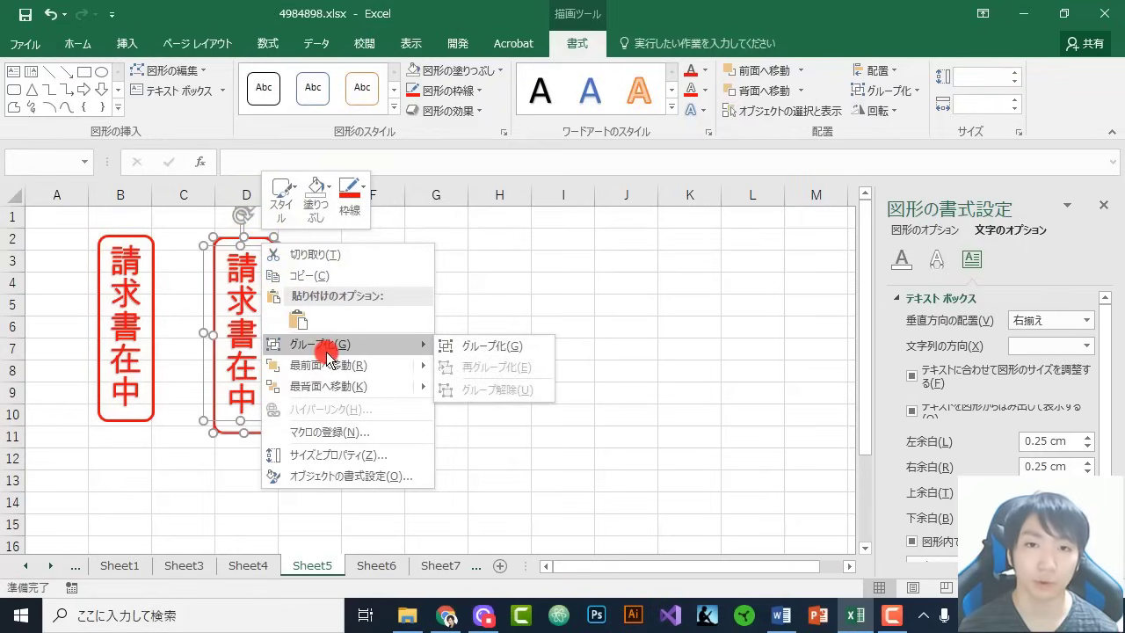
click(519, 347)
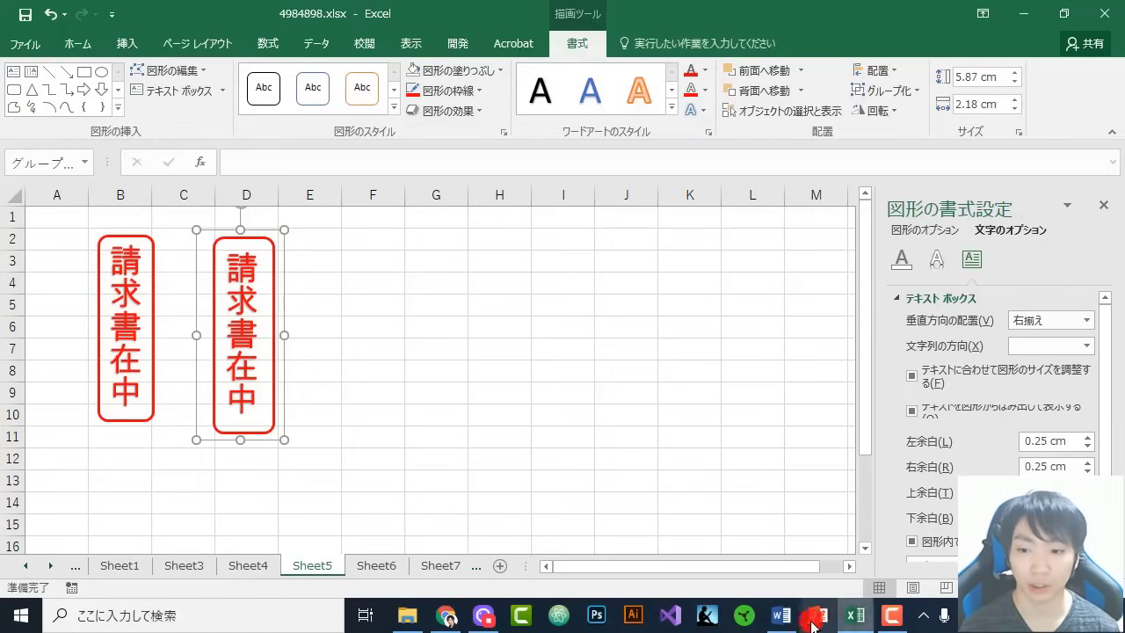
Switch to Word, remove the round name seal and paste the grouped 請求書在中 stamp in its place as a picture
click(781, 615)
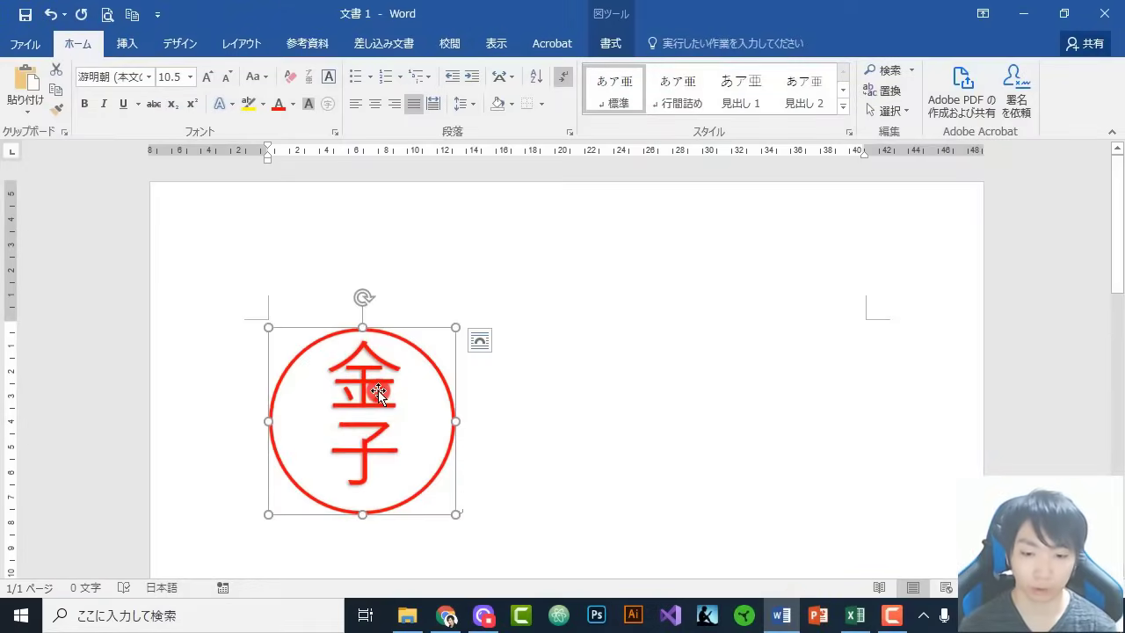
key(ctrl+x)
click(291, 332)
right_click(290, 334)
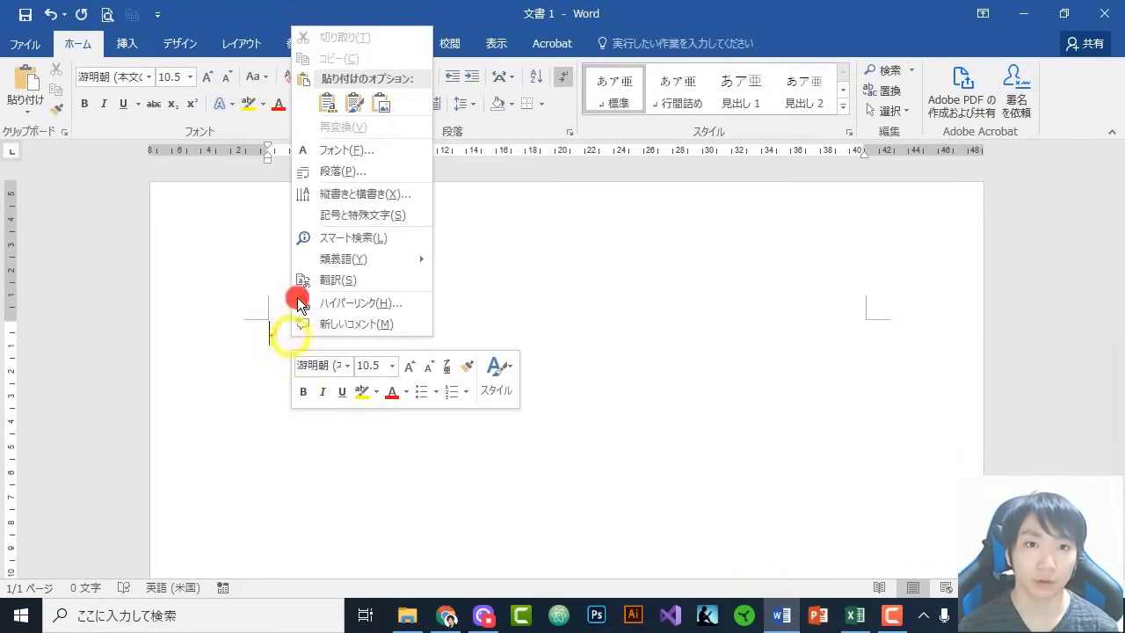
click(381, 107)
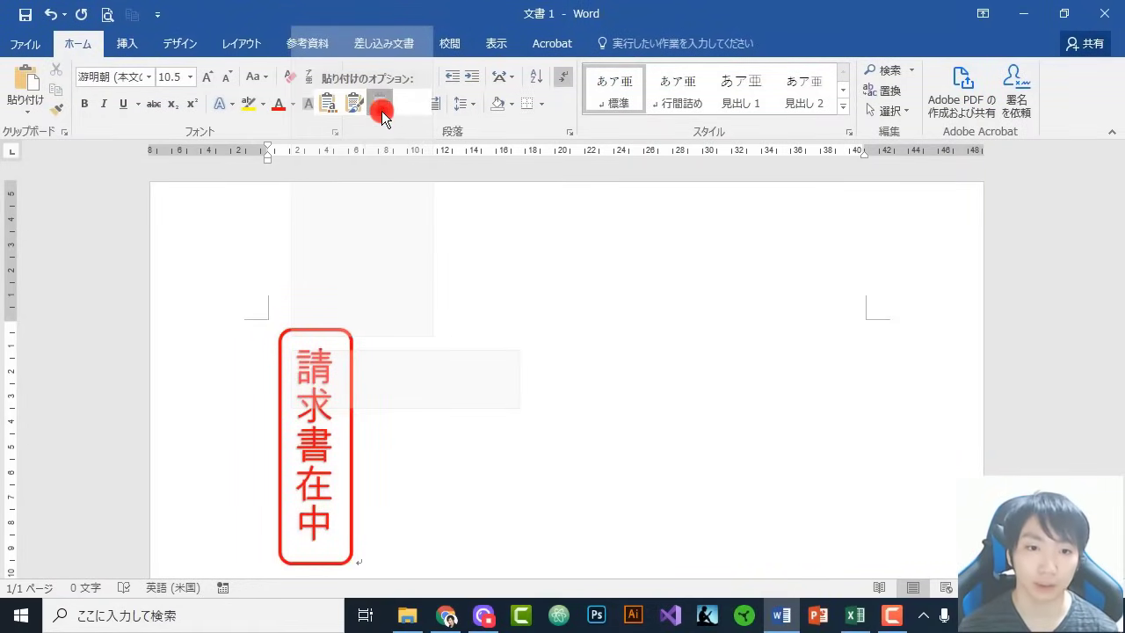
Save the pasted stamp picture to the desktop in PNG format as はんこ2, and switch back to Excel
click(334, 385)
right_click(334, 385)
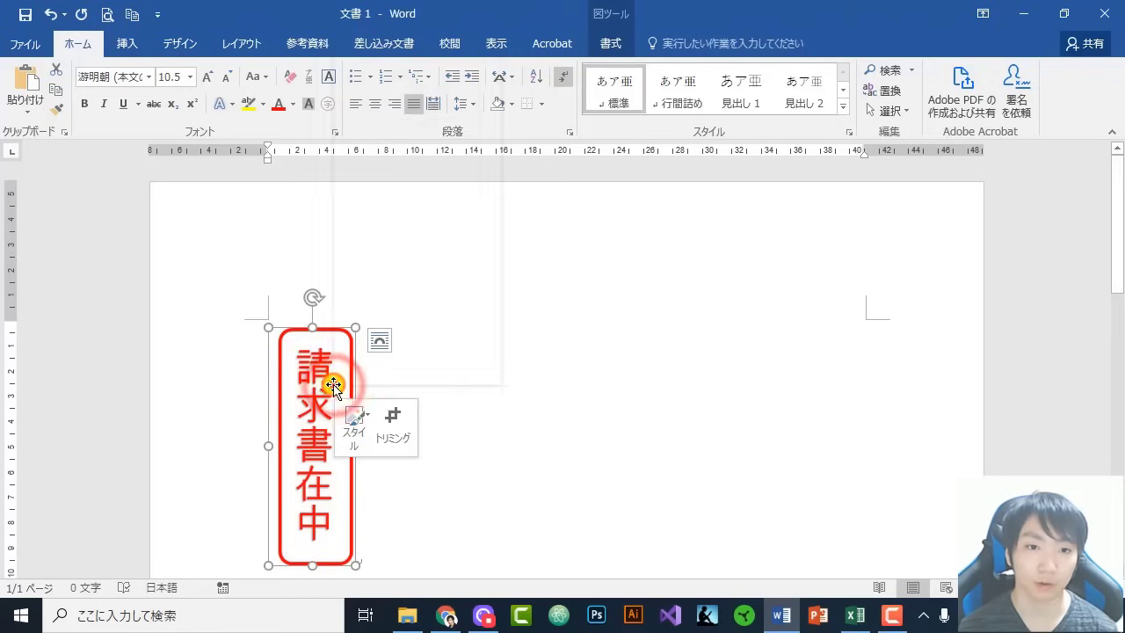
click(417, 178)
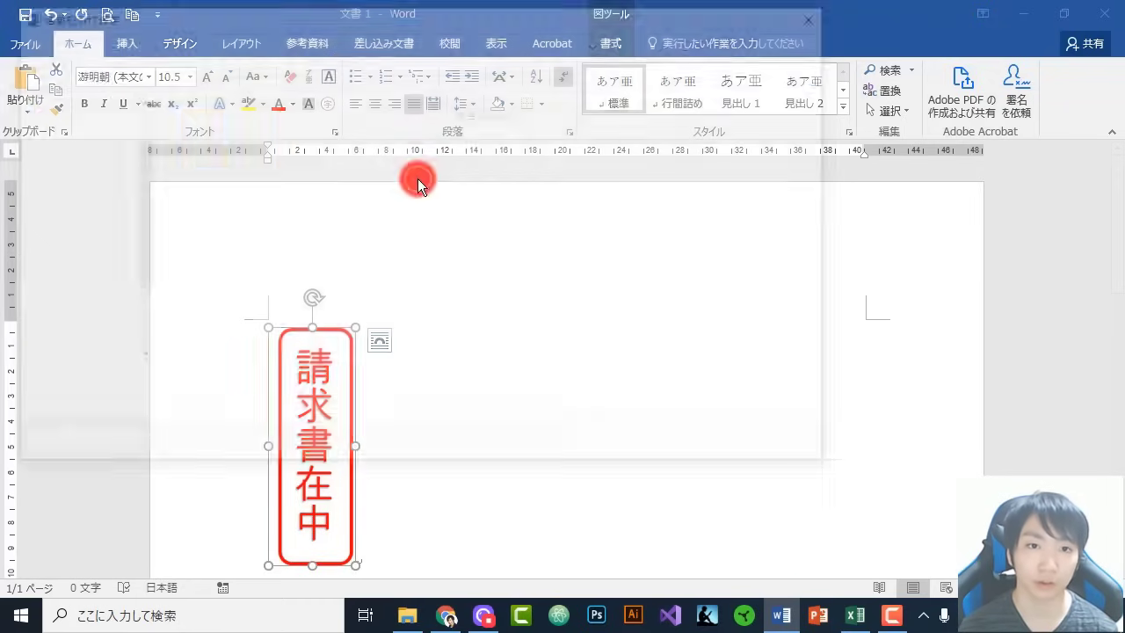
click(83, 315)
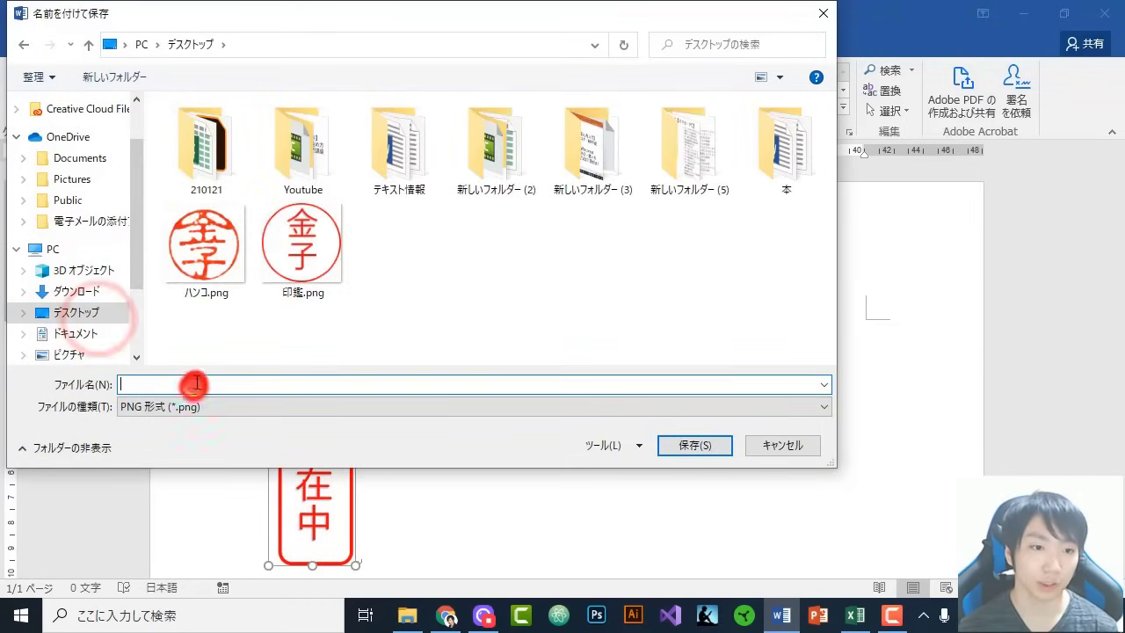
click(194, 385)
text(hannko2)
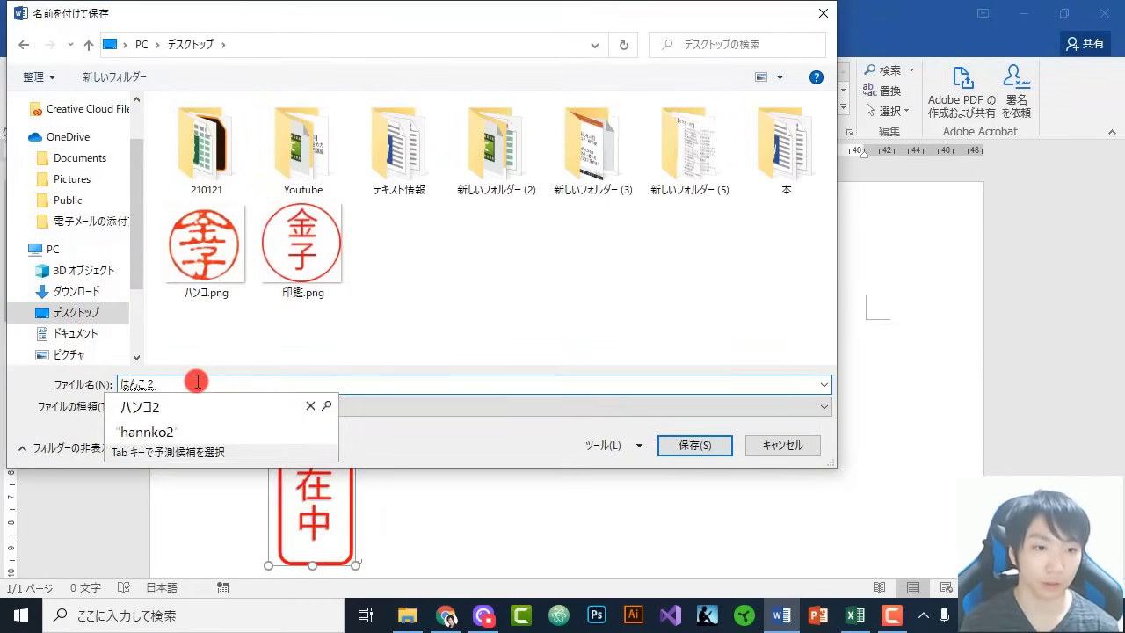
key(Return)
key(Return)
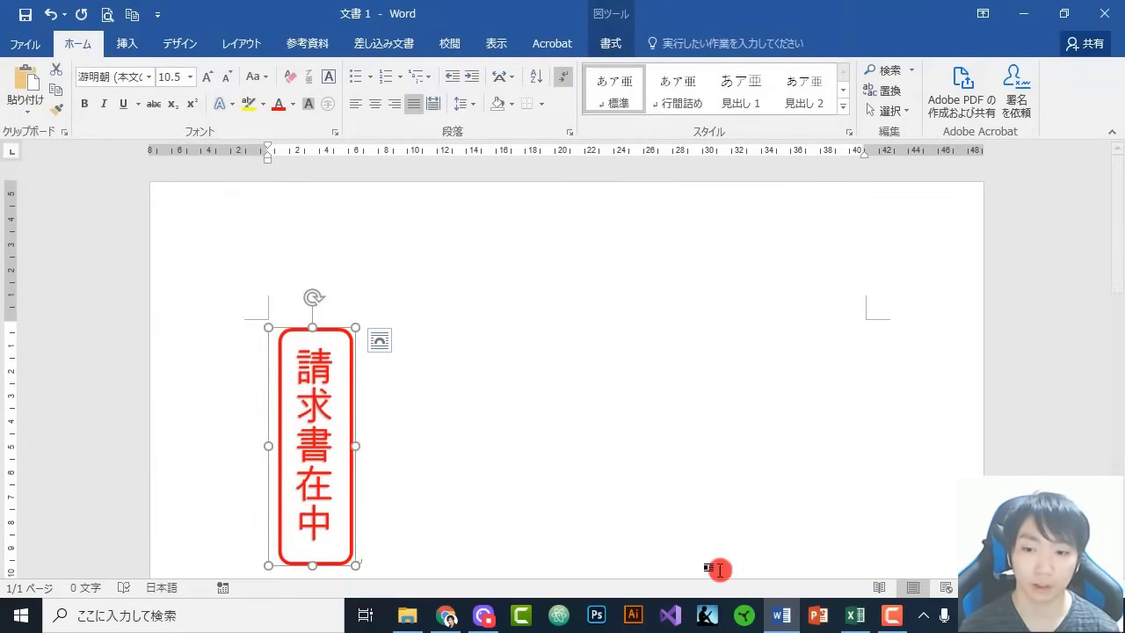
click(860, 616)
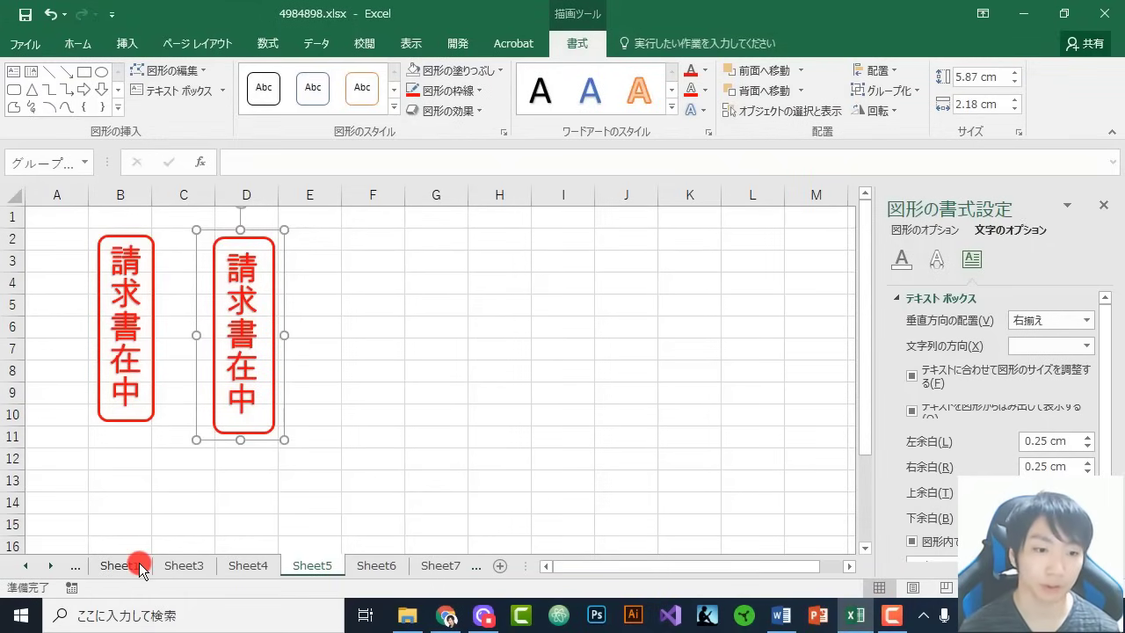
On Sheet6, draw a rounded rectangle about 5.6 cm wide and 2.3 cm high beside the 見本 sample
click(374, 566)
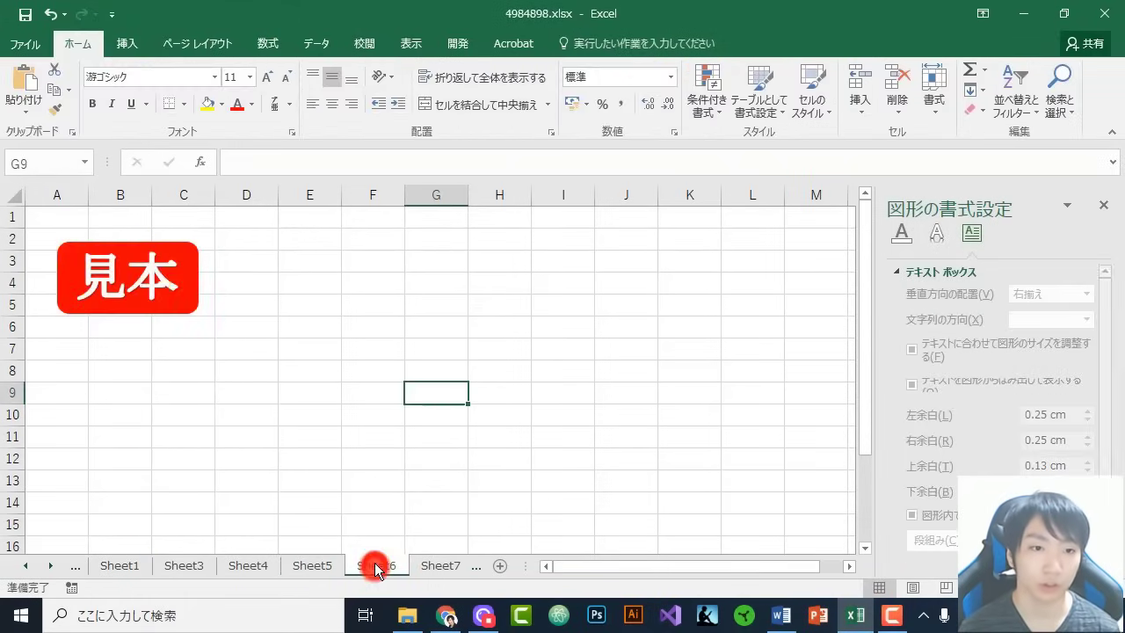
click(141, 47)
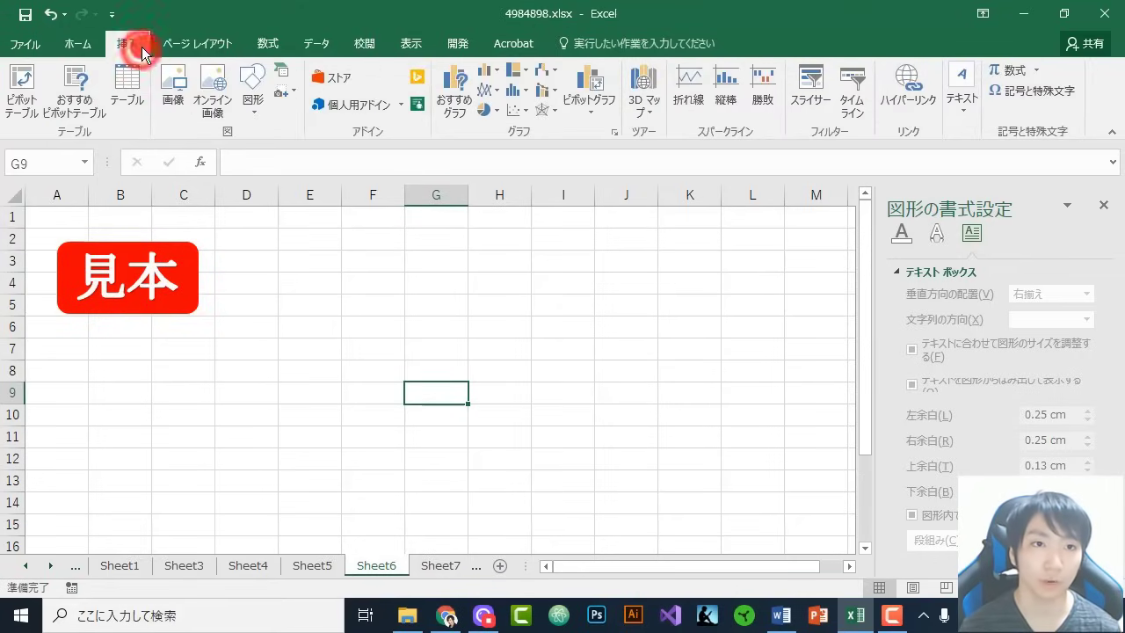
click(255, 97)
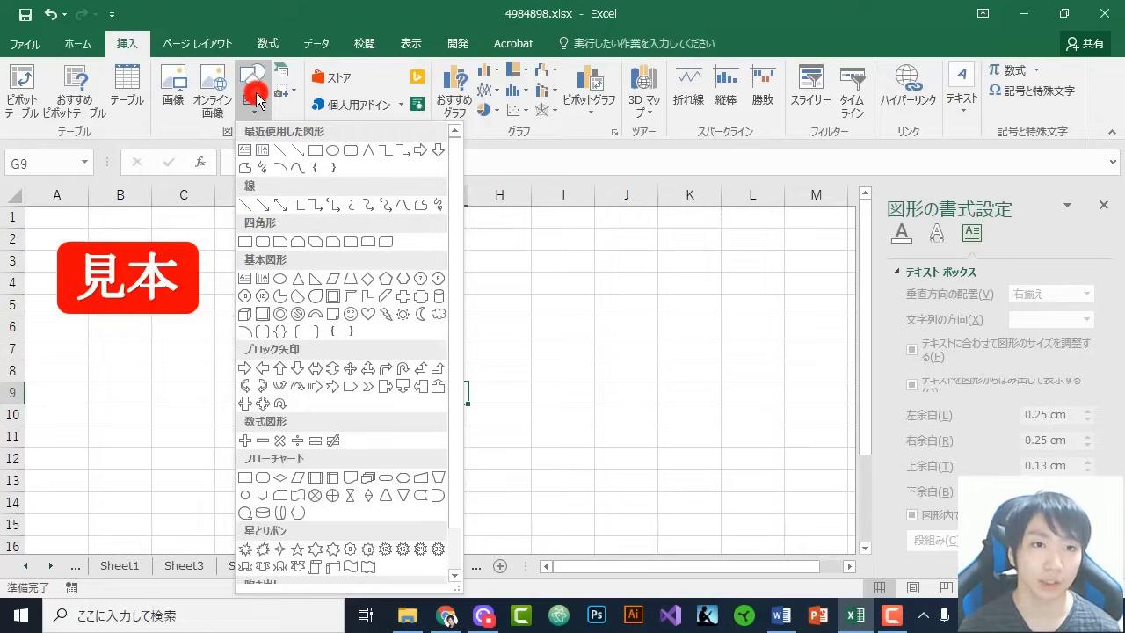
click(265, 242)
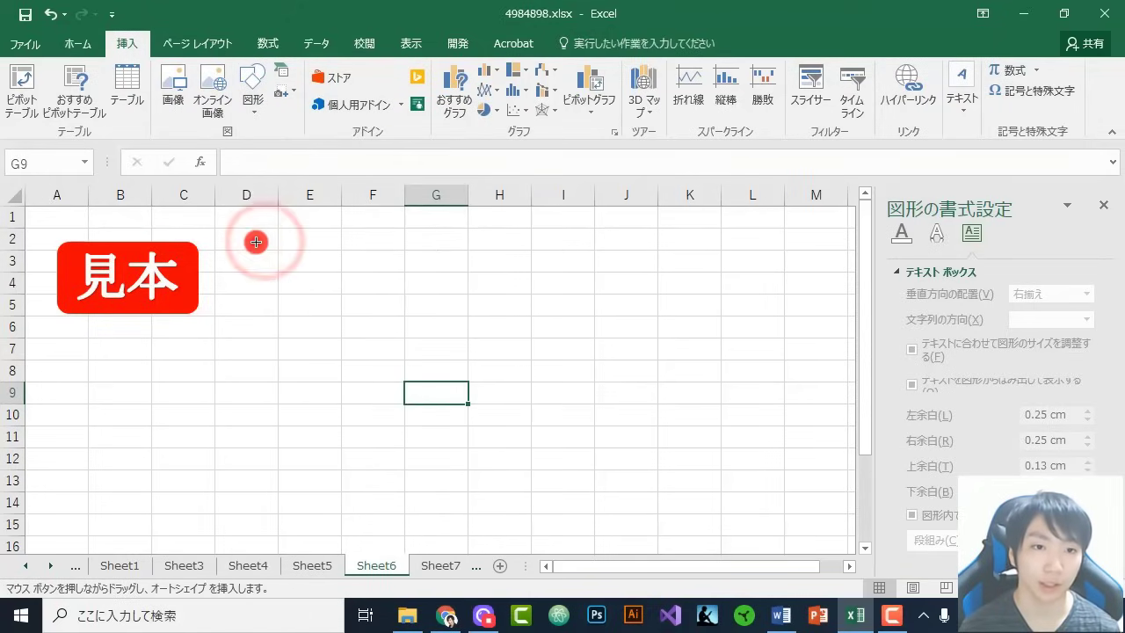
drag(256, 242, 442, 319)
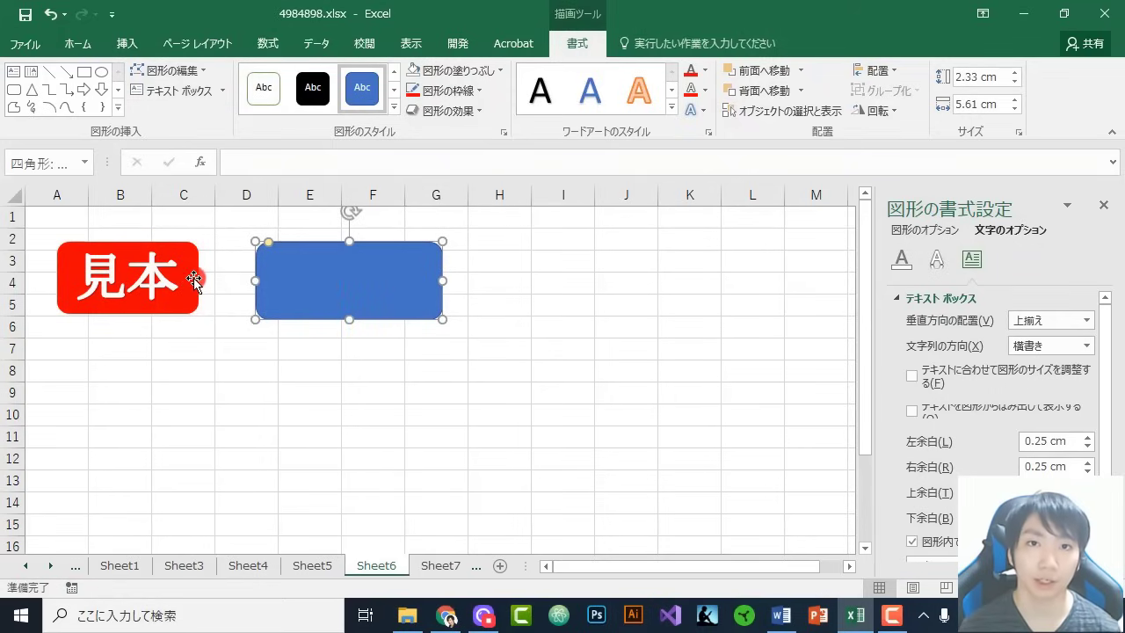
Set both the fill and the outline of the new rounded rectangle to standard red
click(460, 74)
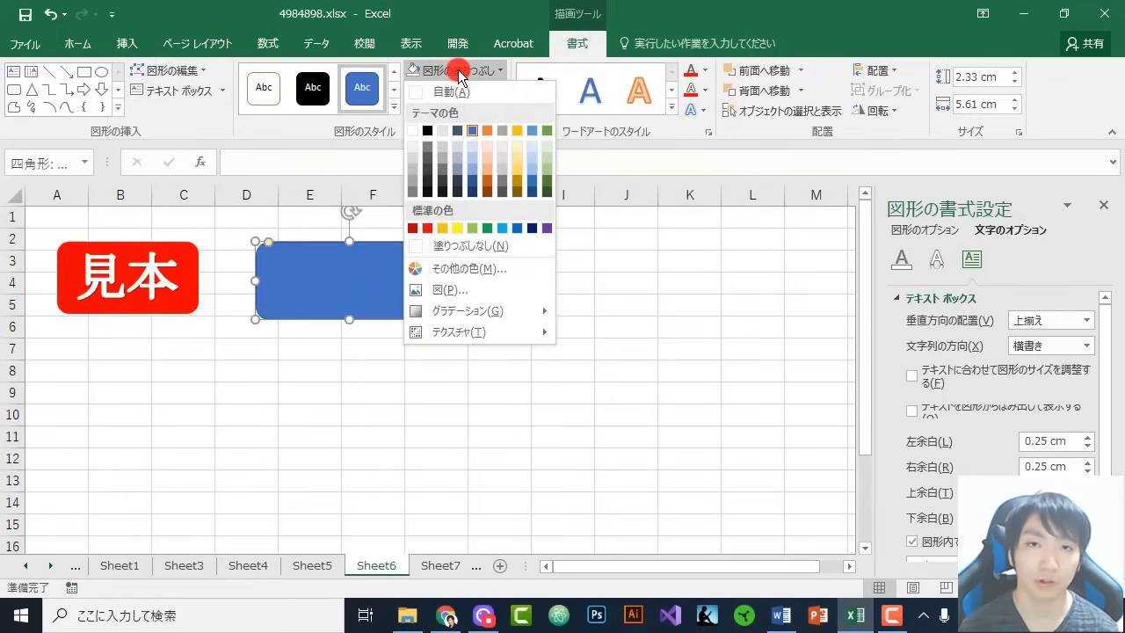
click(427, 226)
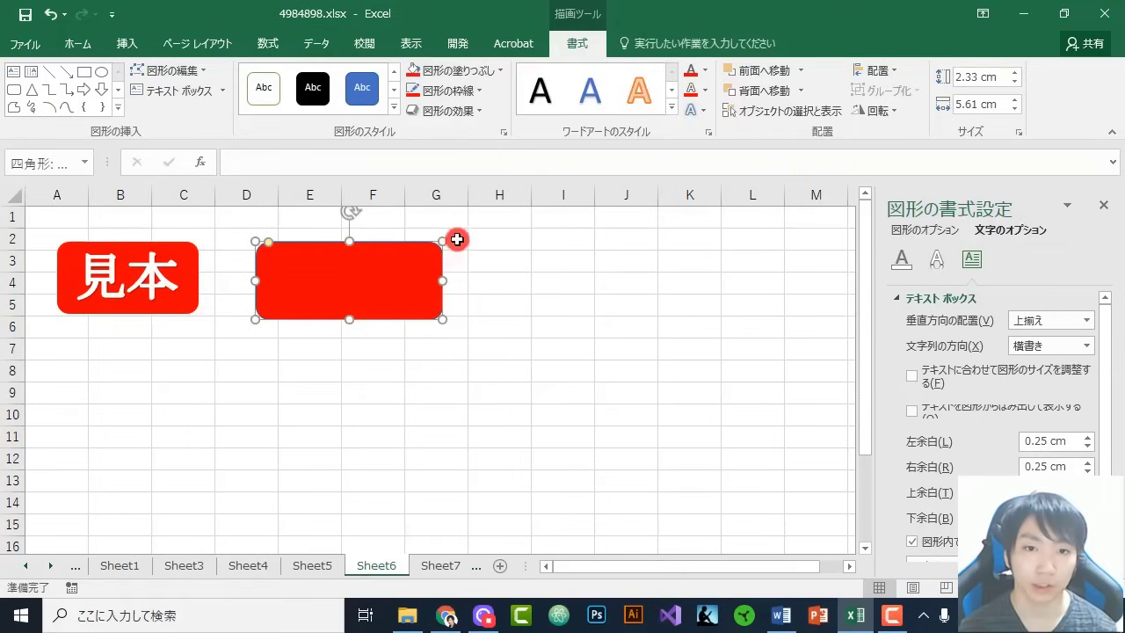
click(478, 281)
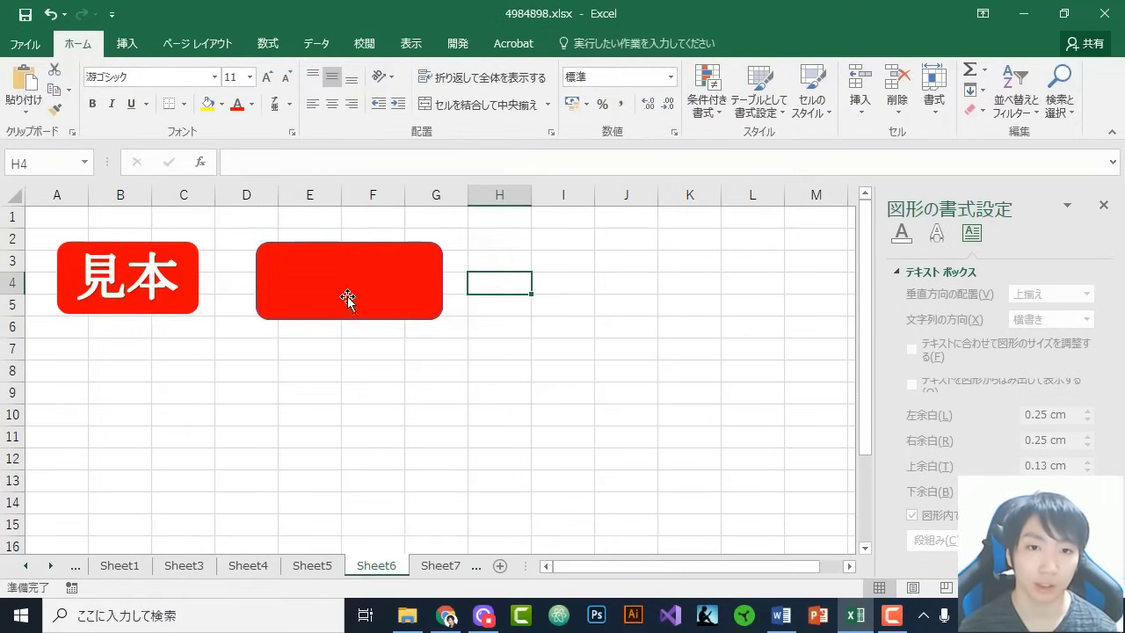
click(311, 298)
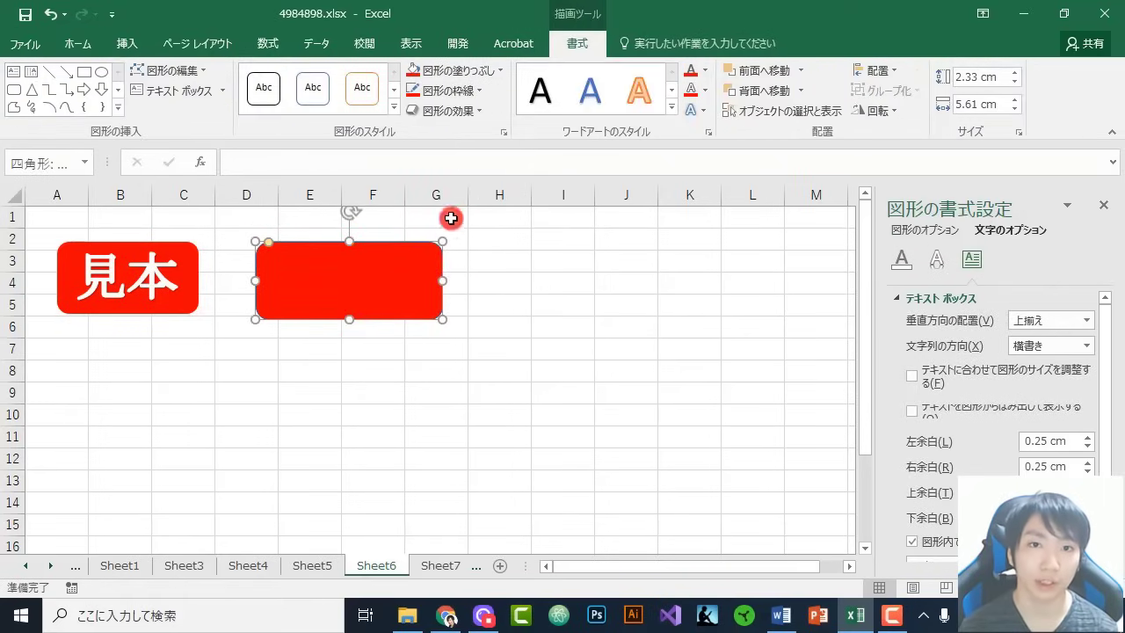
click(459, 90)
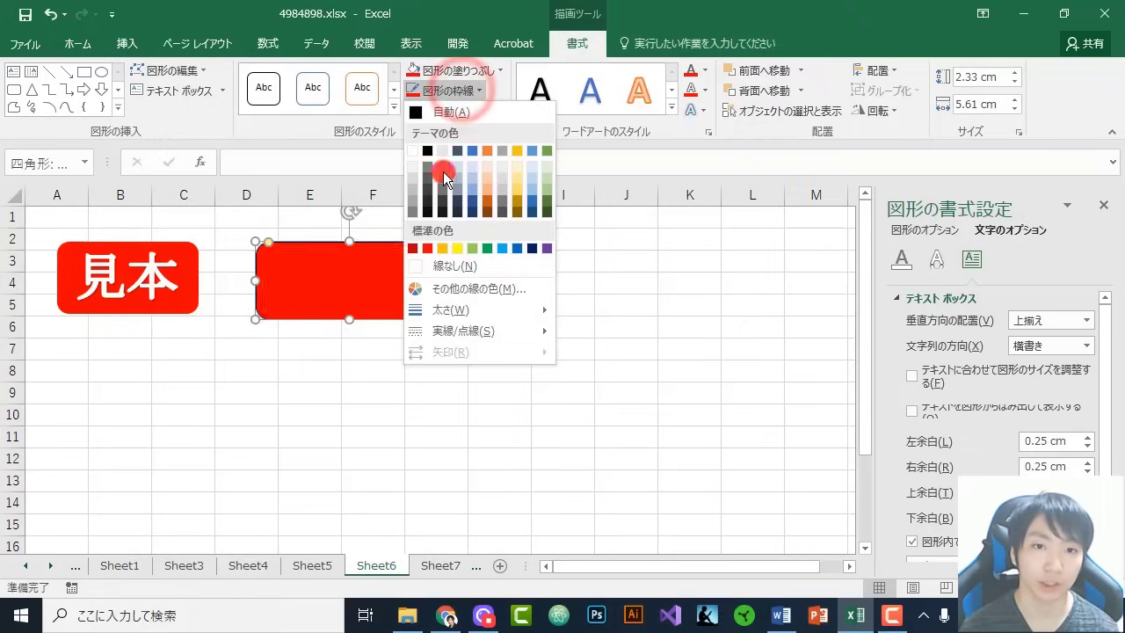
click(430, 252)
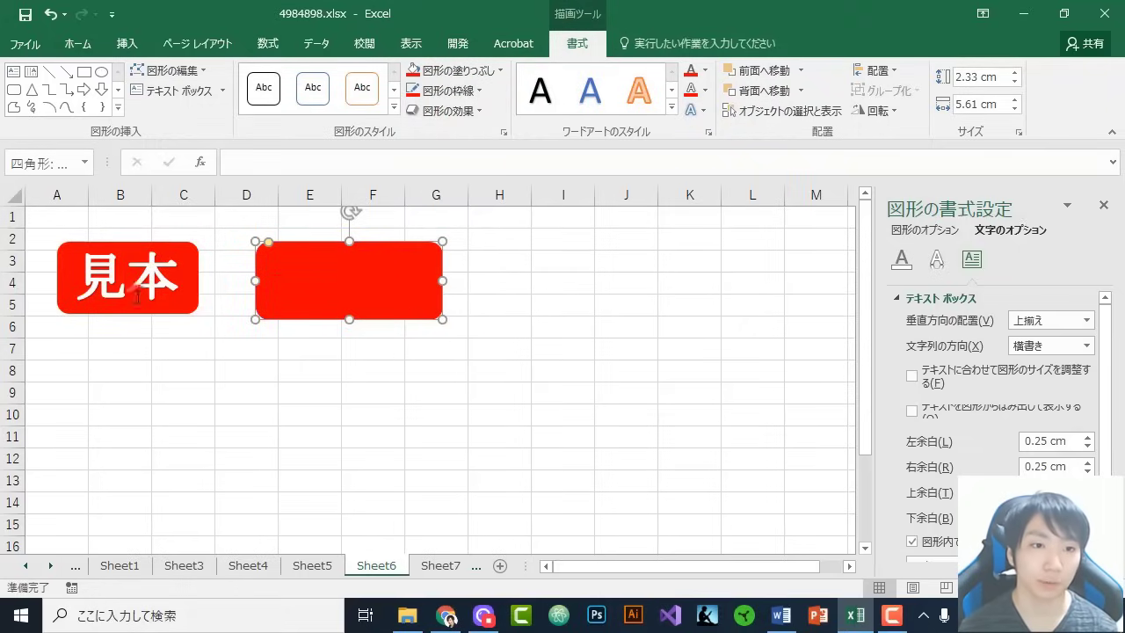
Insert black WordArt reading 見本 and place it over the red rounded rectangle
click(127, 43)
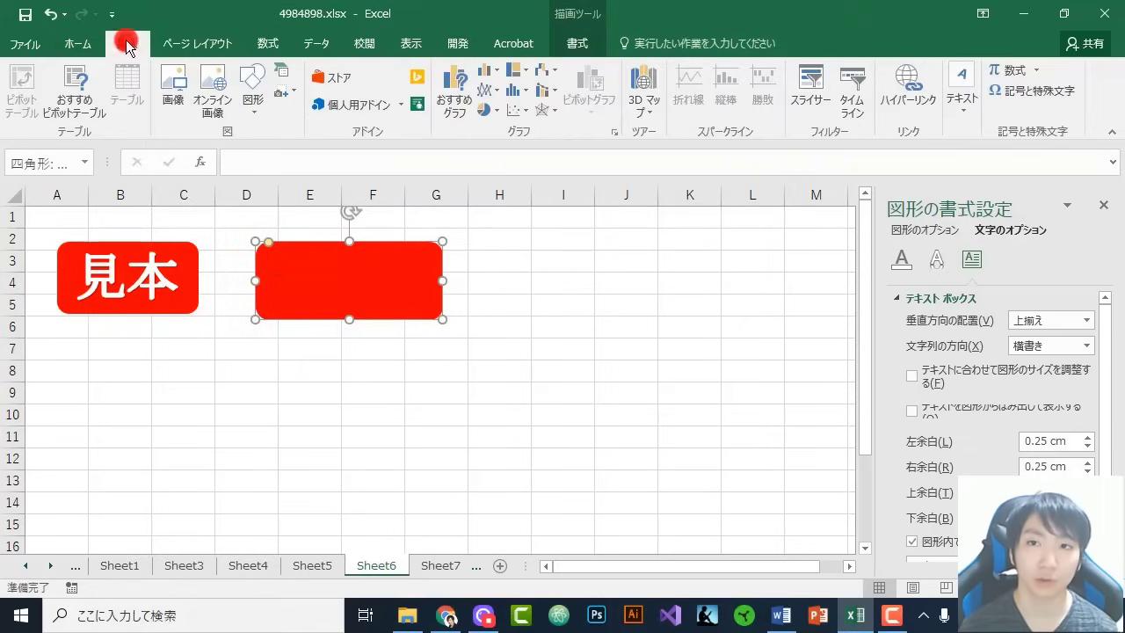
click(978, 97)
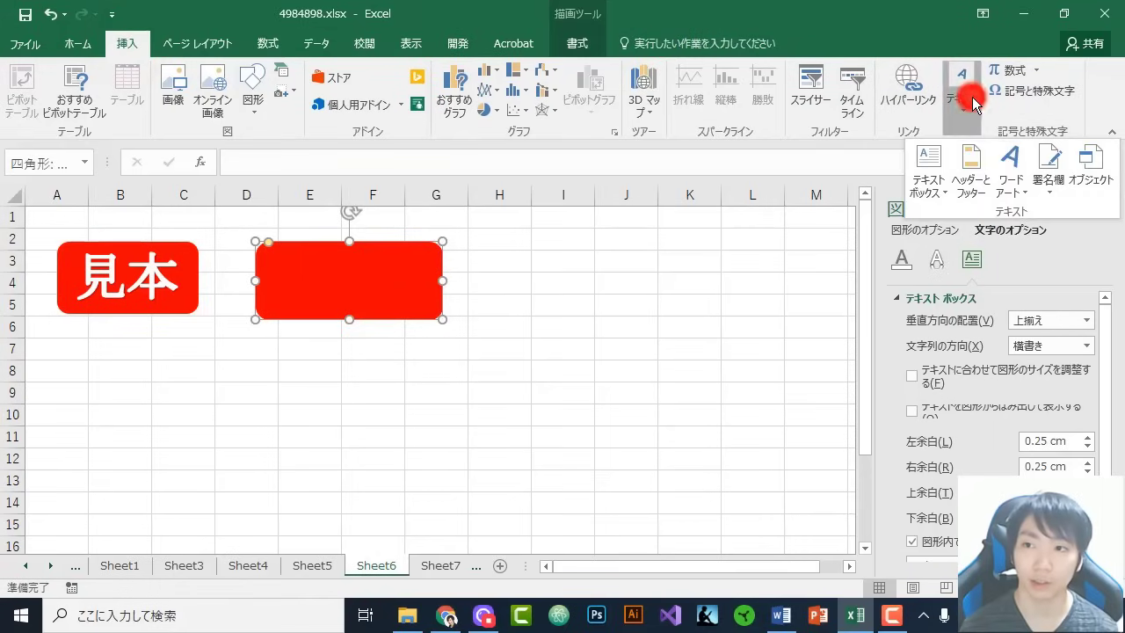
click(1011, 162)
click(881, 224)
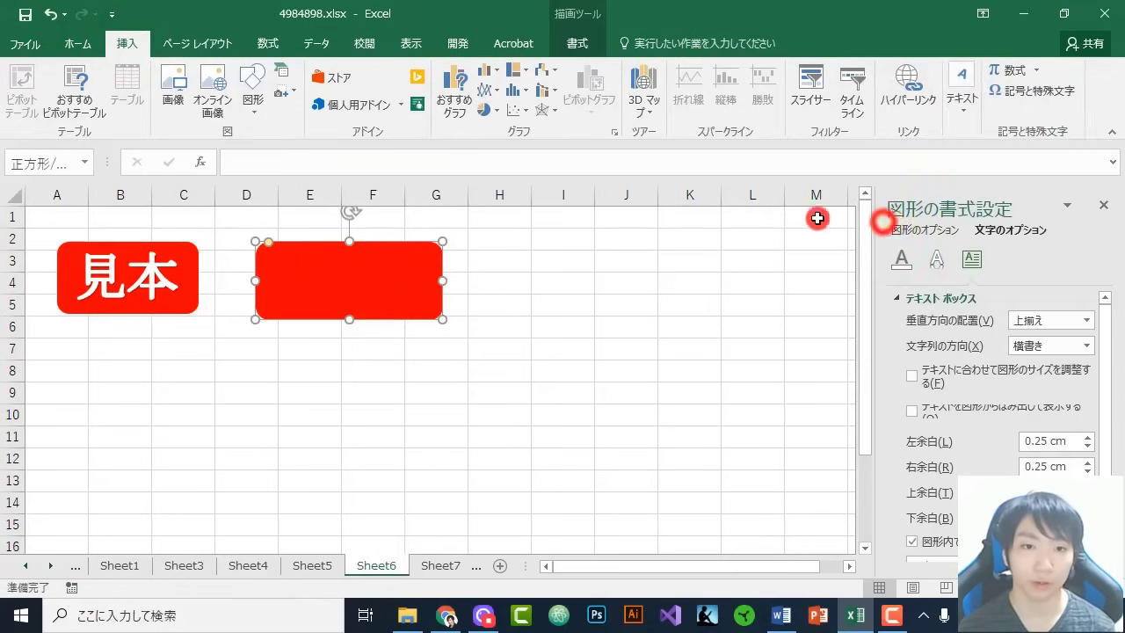
text(mihon)
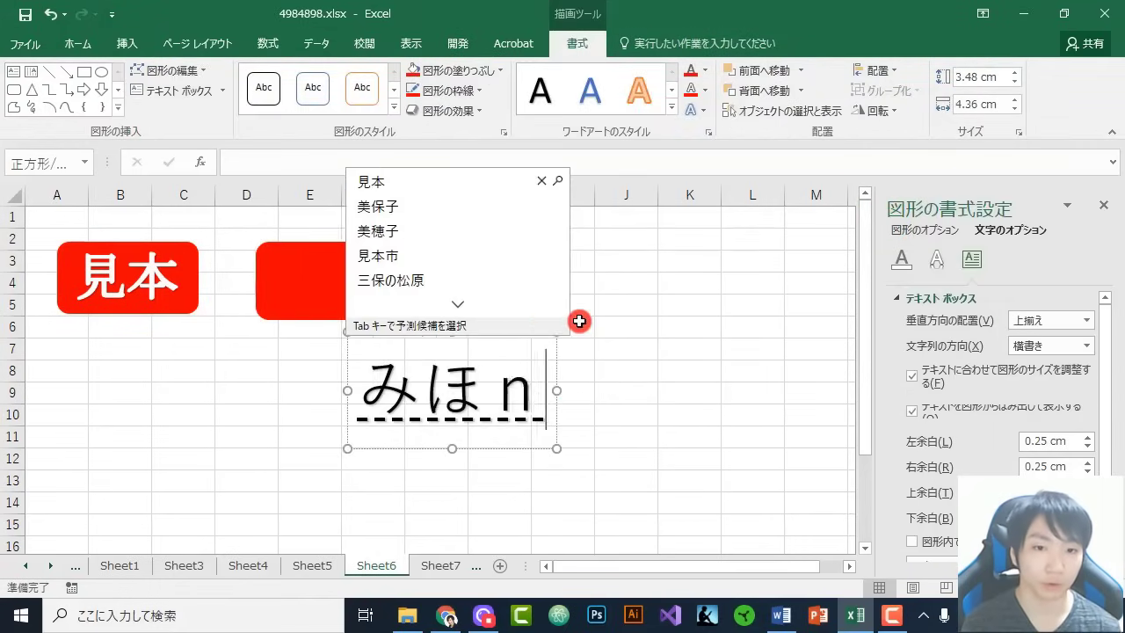
key(space)
key(Return)
key(Escape)
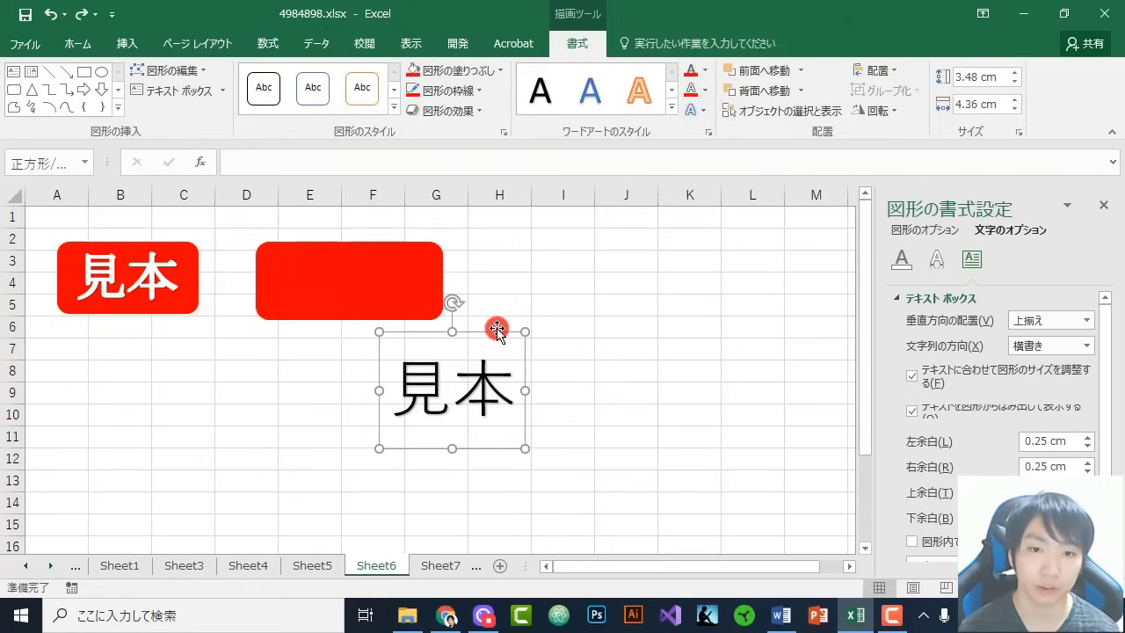
drag(495, 324, 389, 219)
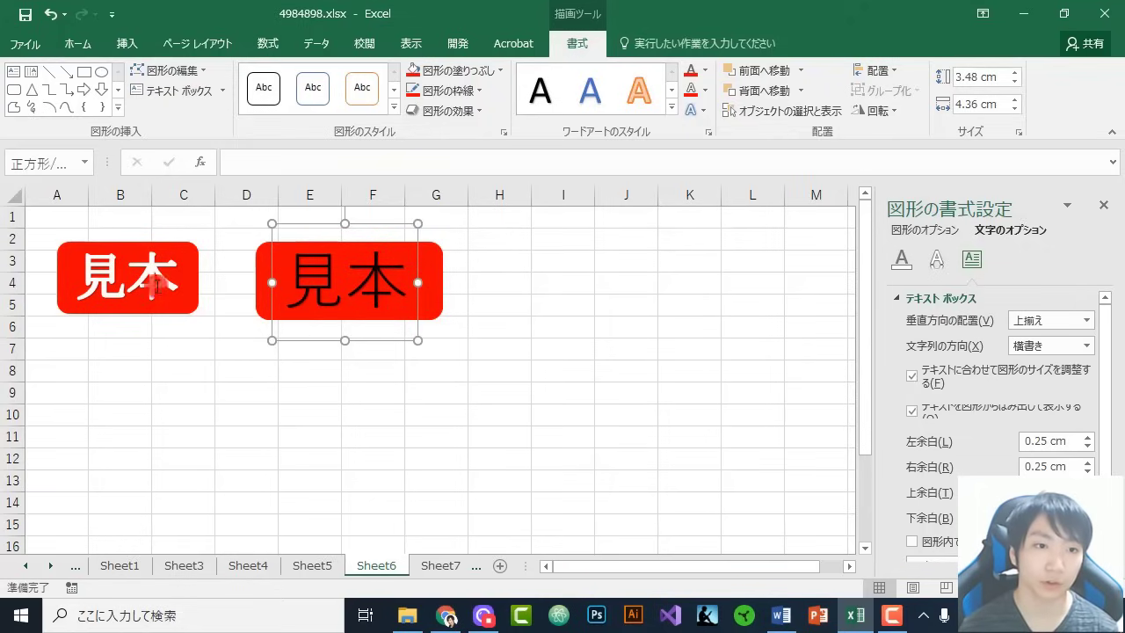
Set both the text fill and the text outline of the new 見本 WordArt to white
click(706, 69)
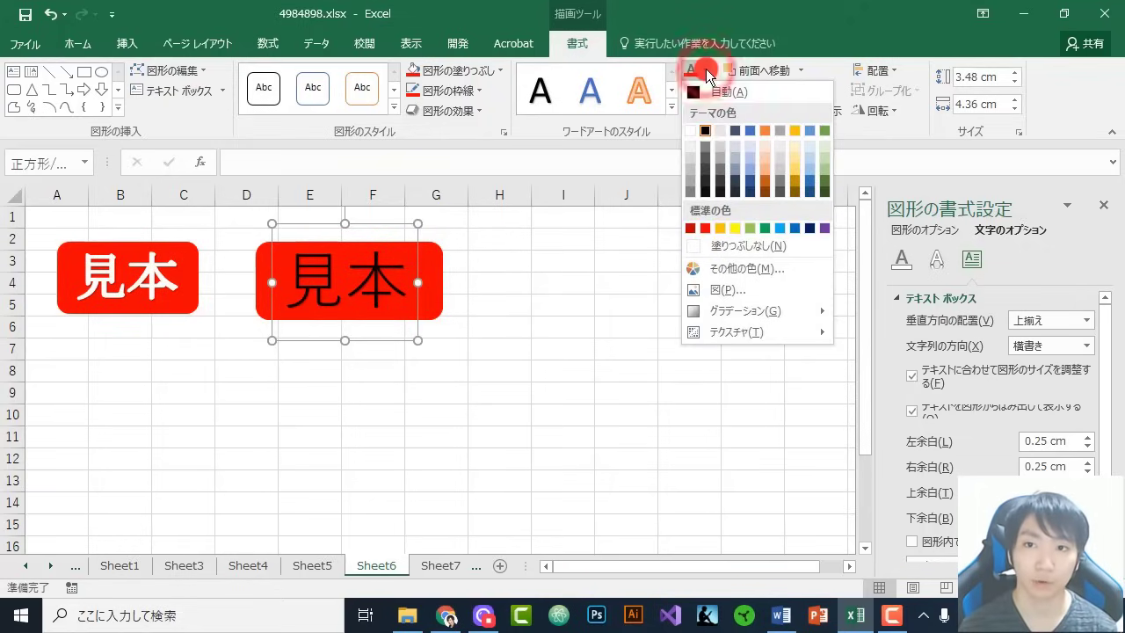
click(696, 128)
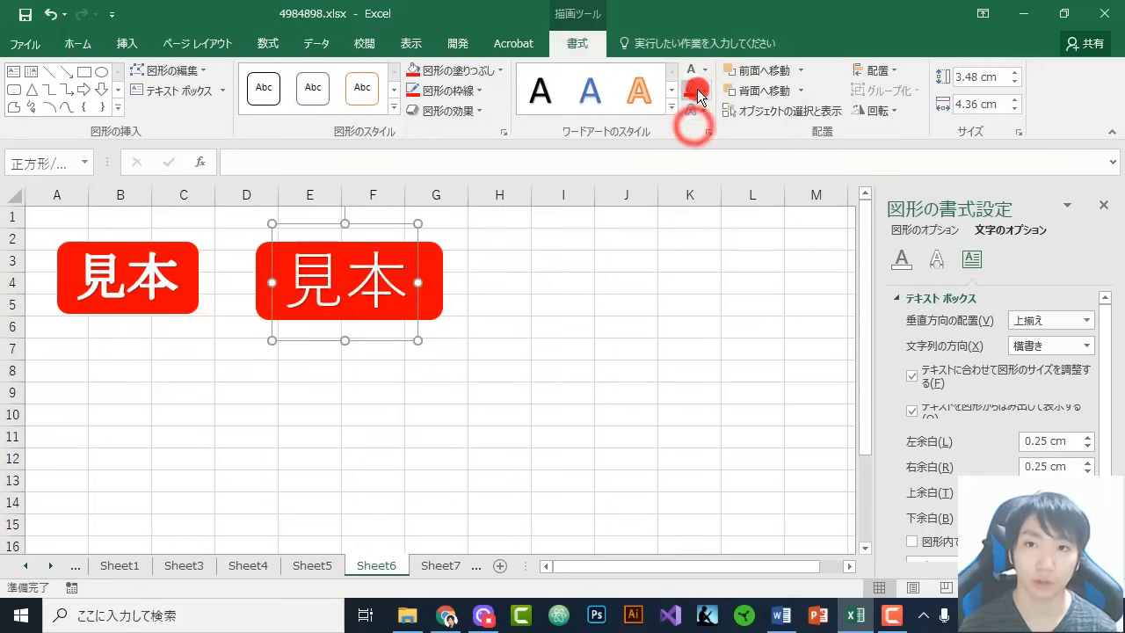
click(695, 89)
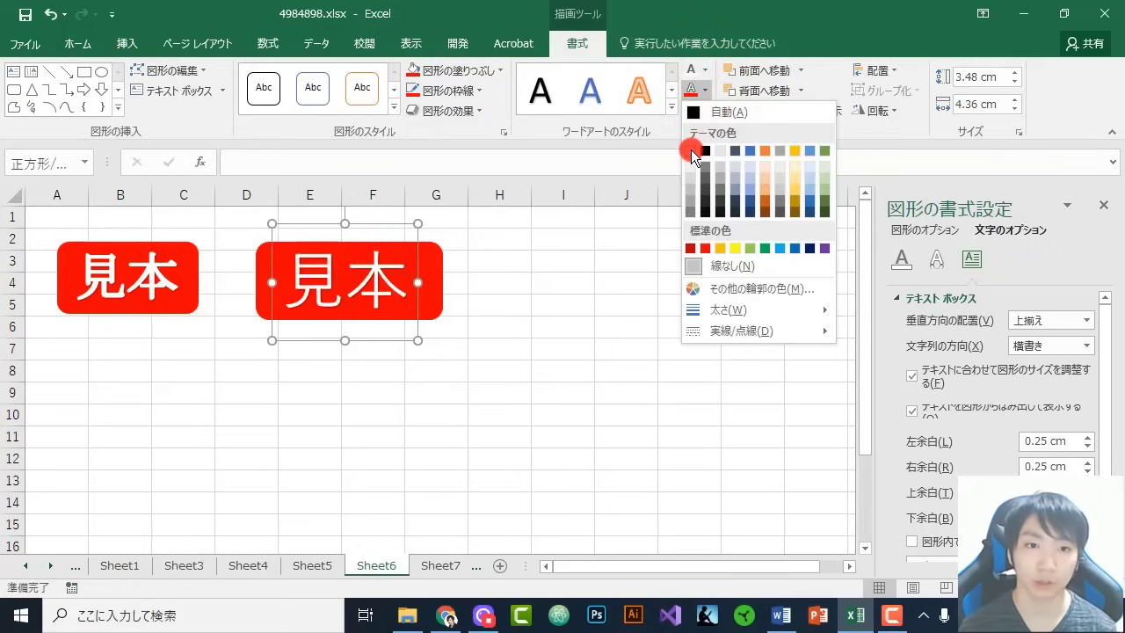
click(692, 151)
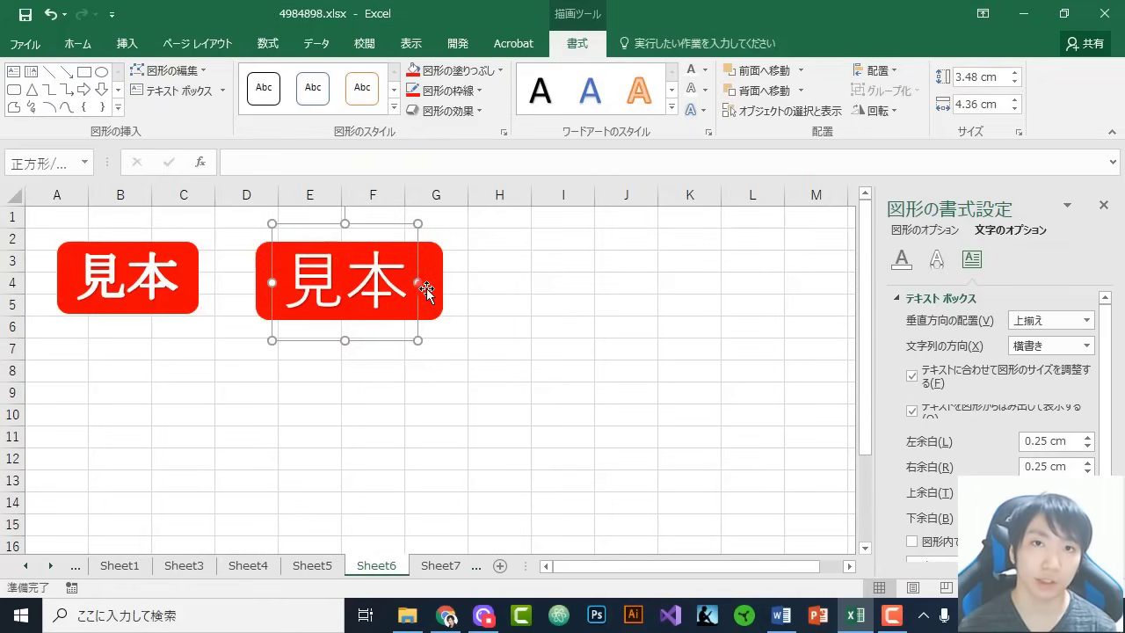
Change the 見本 WordArt's font to HGP創英プレゼンスEB and recentre it vertically on the red rectangle
click(86, 47)
click(215, 77)
scroll(222, 86, up, 2)
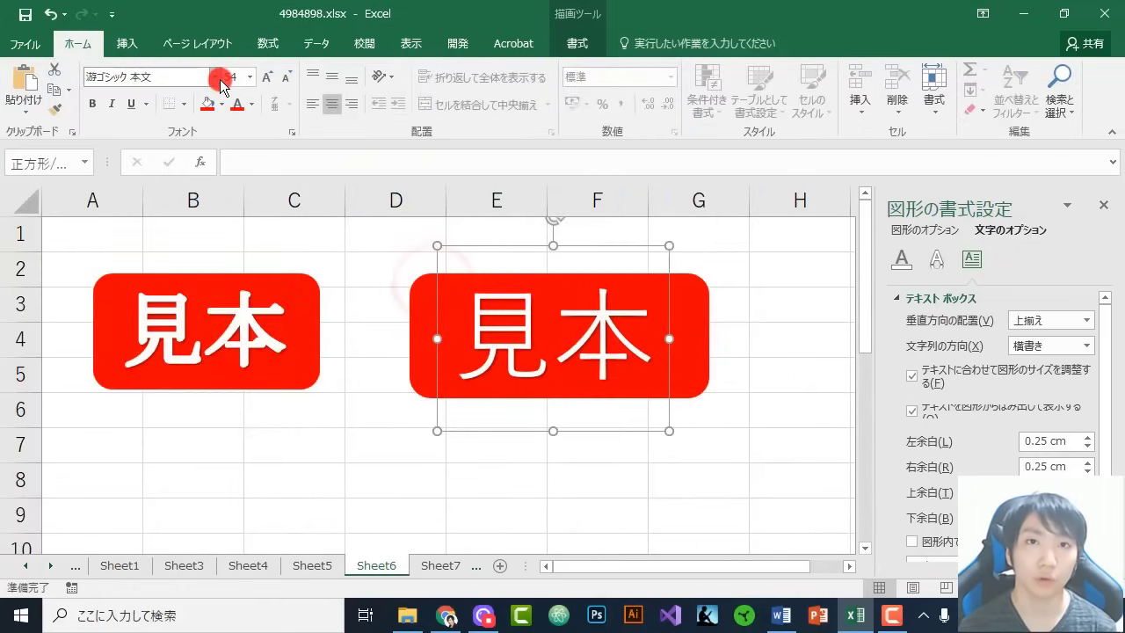
click(218, 79)
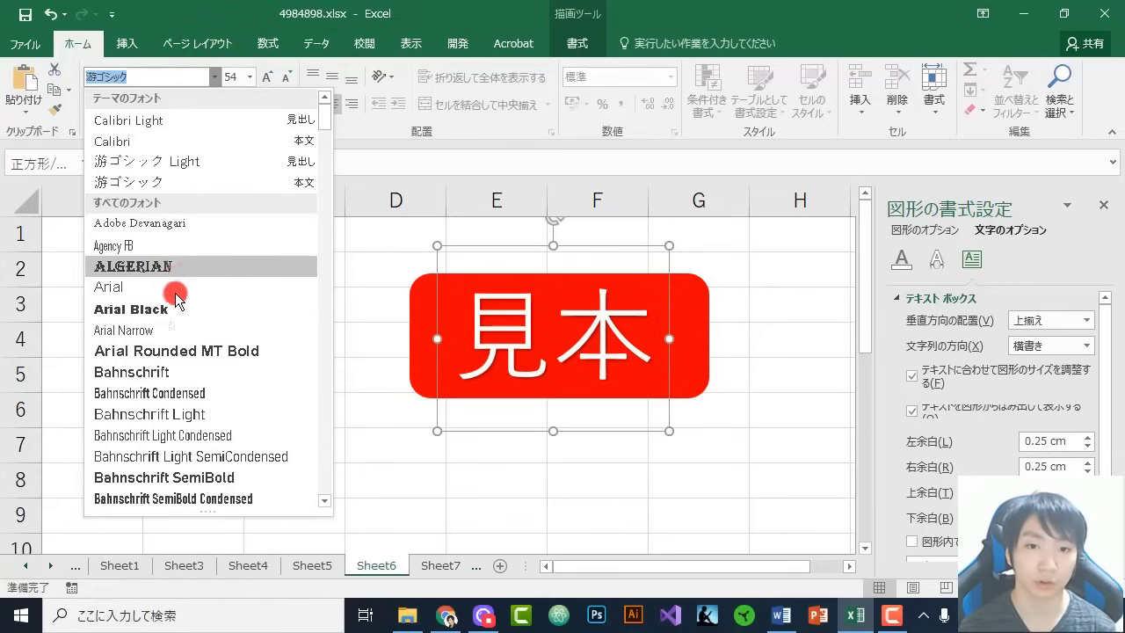
scroll(164, 290, down, 4)
scroll(176, 299, down, 4)
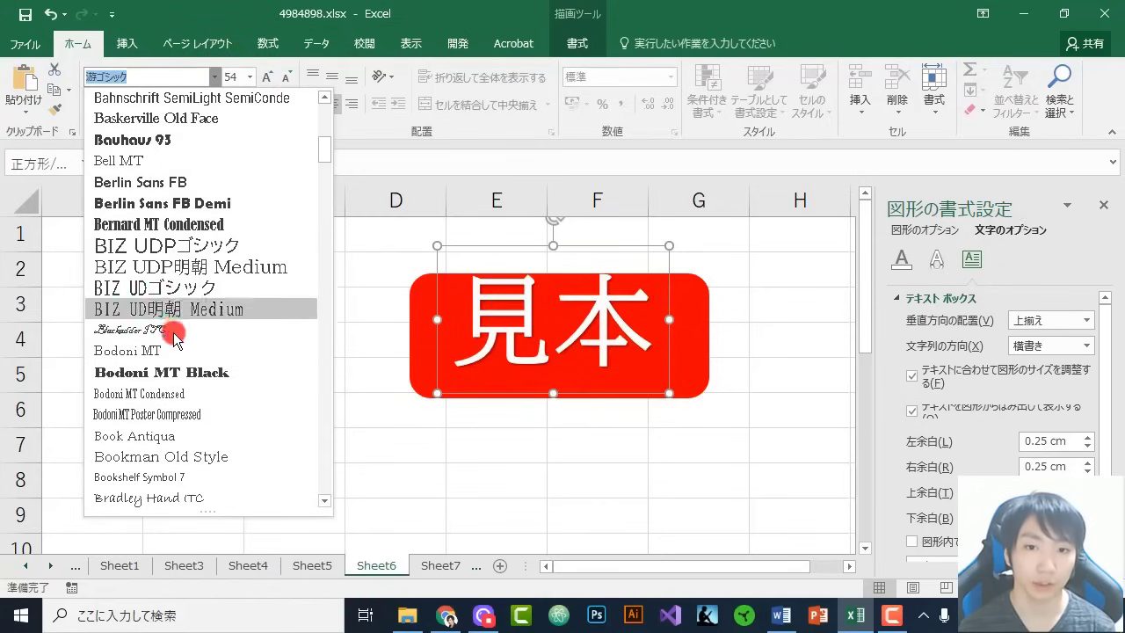
scroll(193, 369, down, 3)
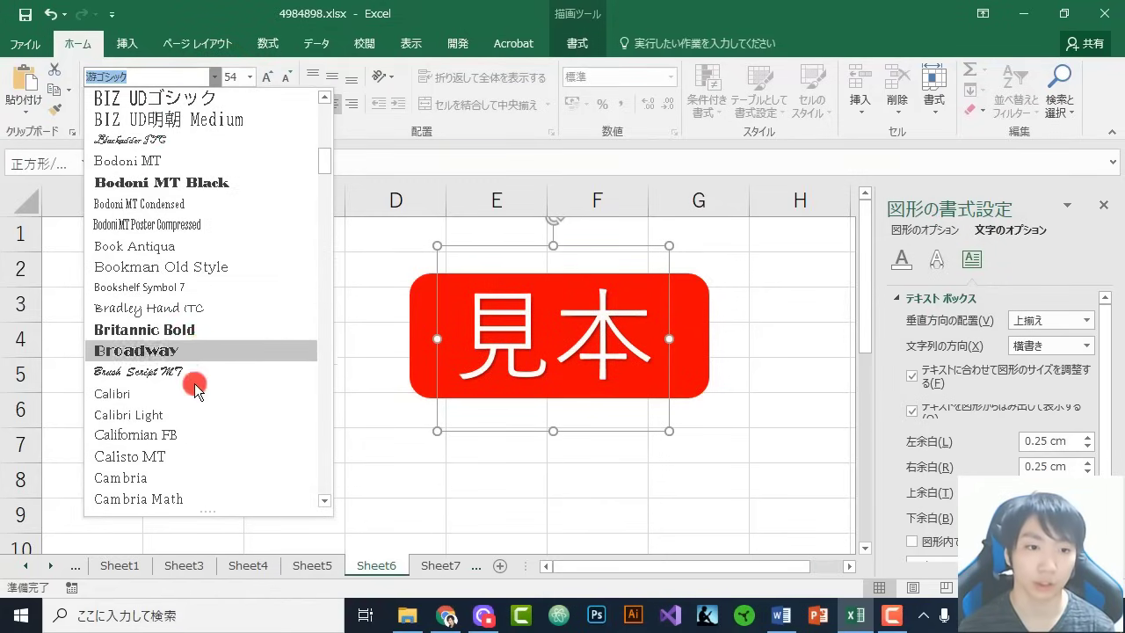
scroll(196, 375, down, 3)
scroll(192, 365, down, 20)
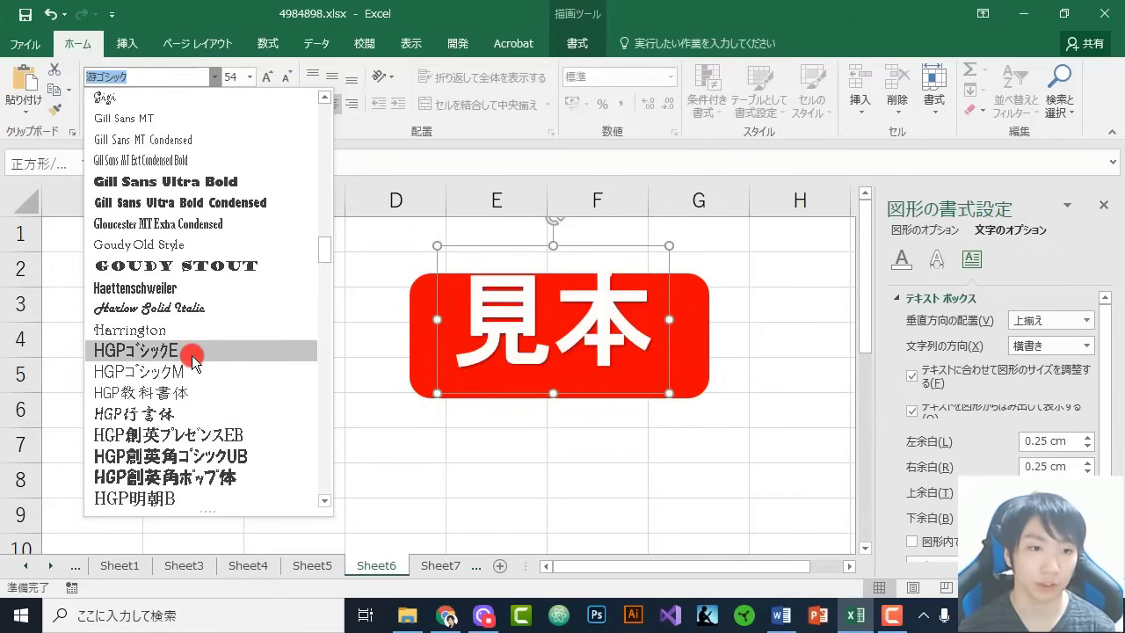
click(176, 435)
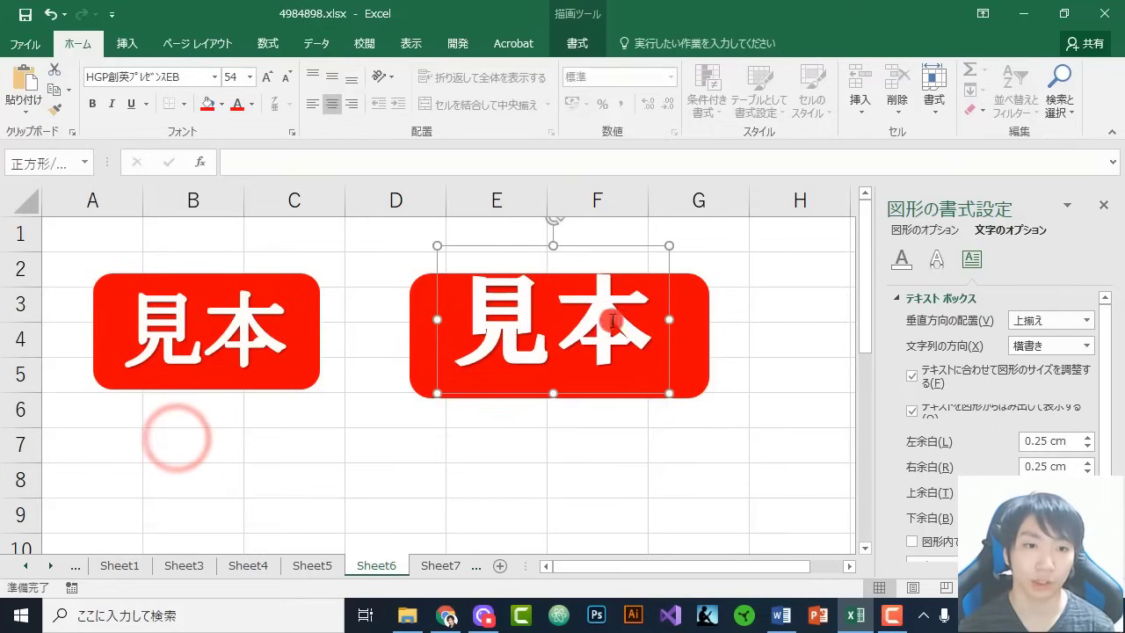
mouse_move(516, 248)
mouse_down()
mouse_move(513, 275)
mouse_move(517, 267)
mouse_up()
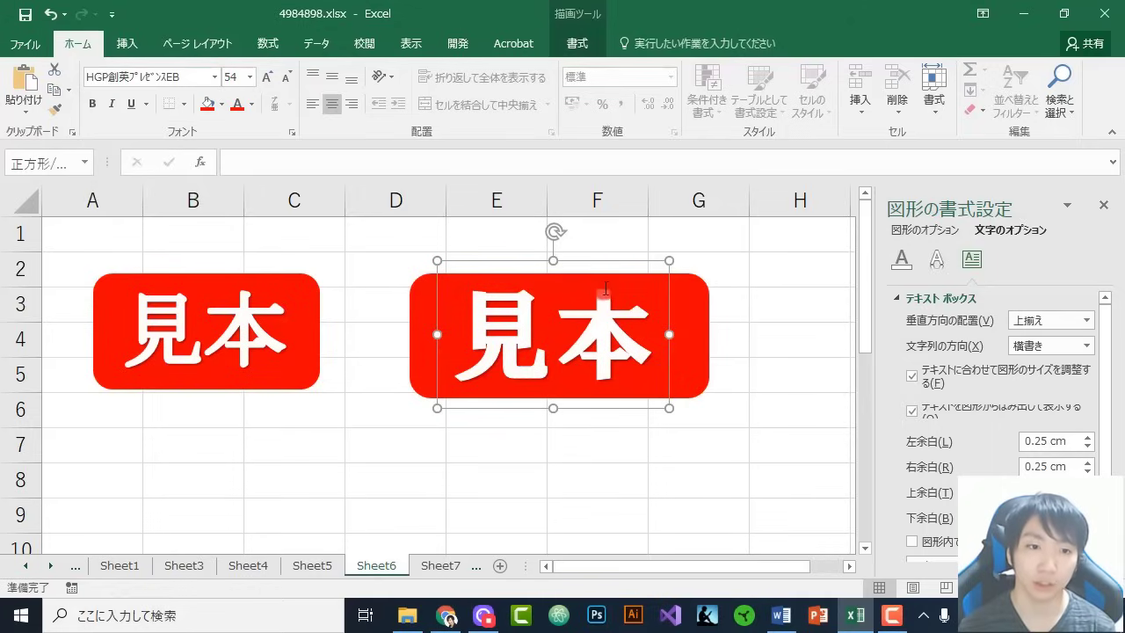
Set the text outline weight of the 見本 WordArt to 0.25 pt
click(597, 342)
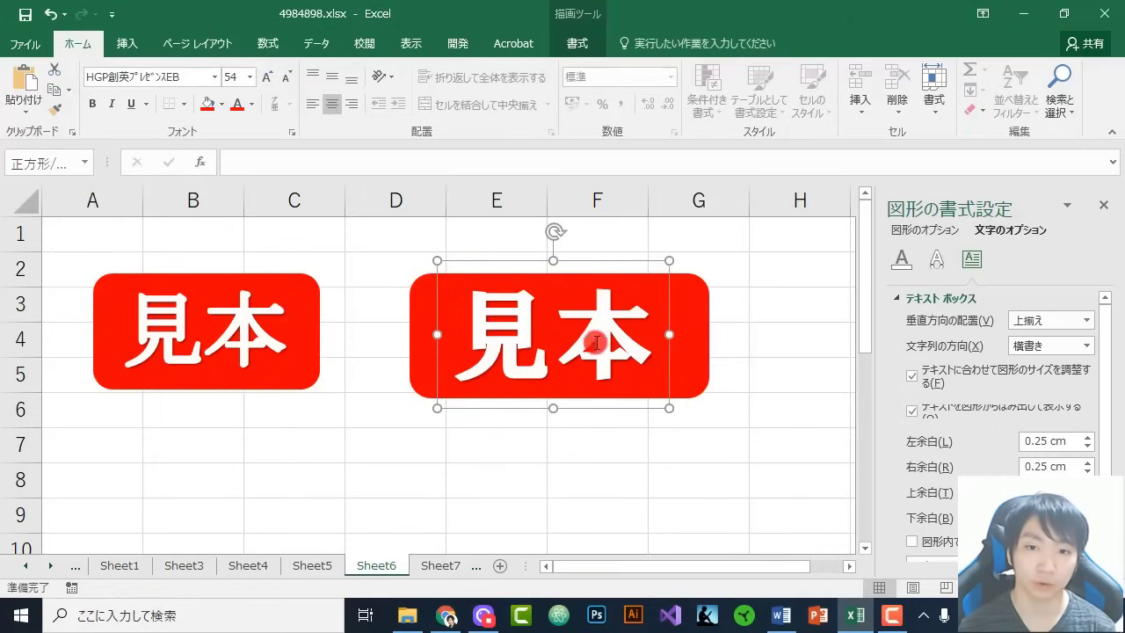
click(576, 42)
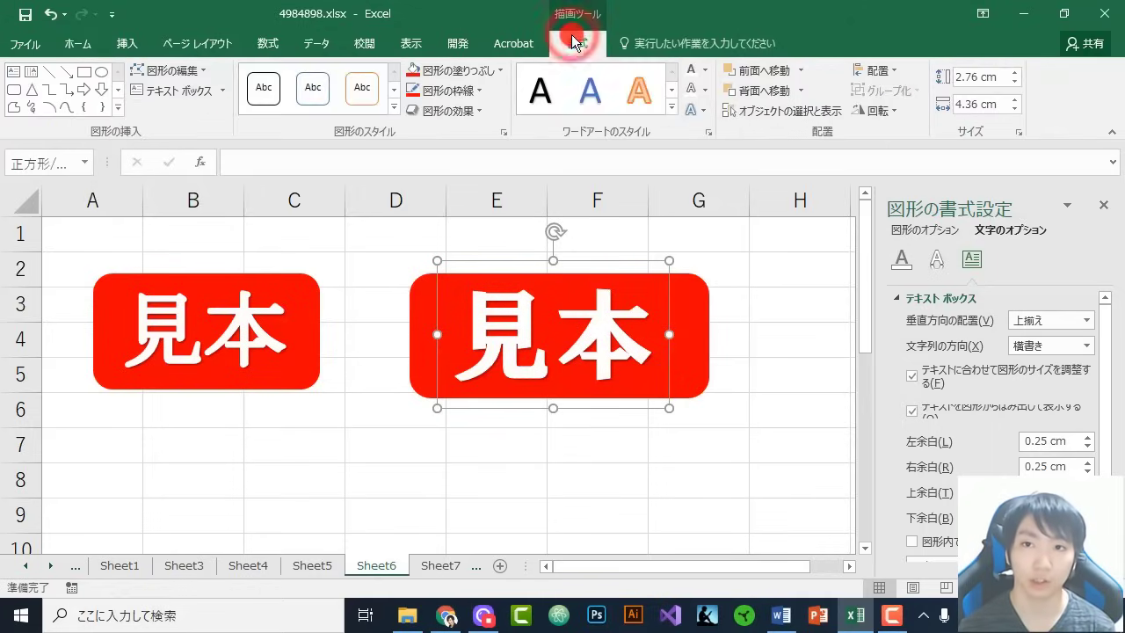
click(708, 90)
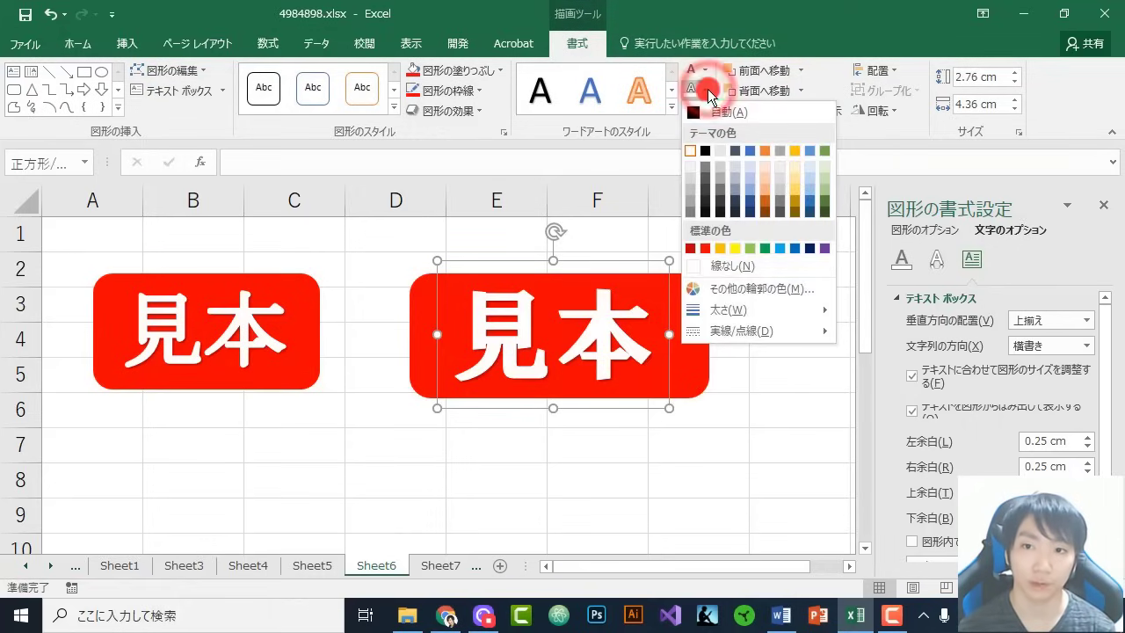
mouse_move(739, 312)
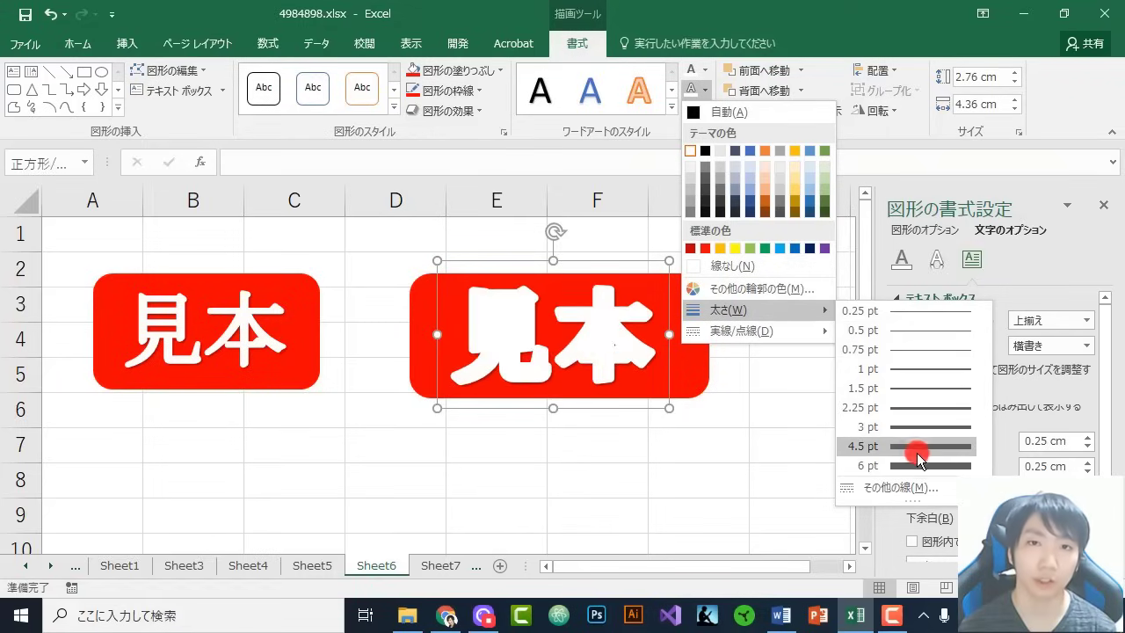
click(878, 311)
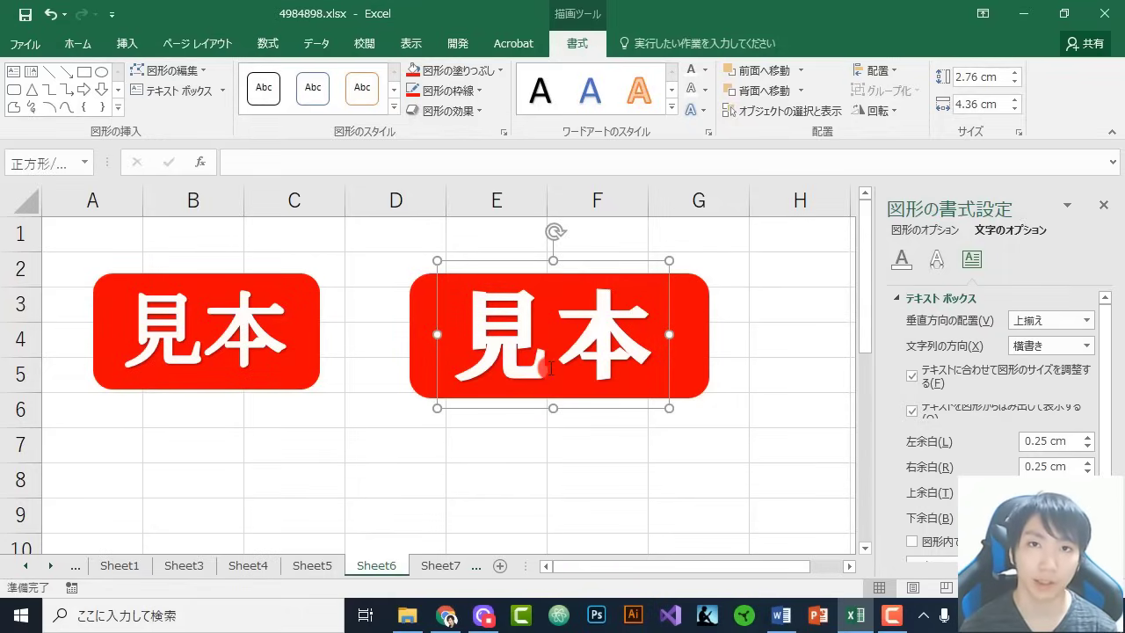
On Sheet7, draw a circle about 4.31 cm in diameter beside the sample date stamp
click(444, 573)
click(353, 566)
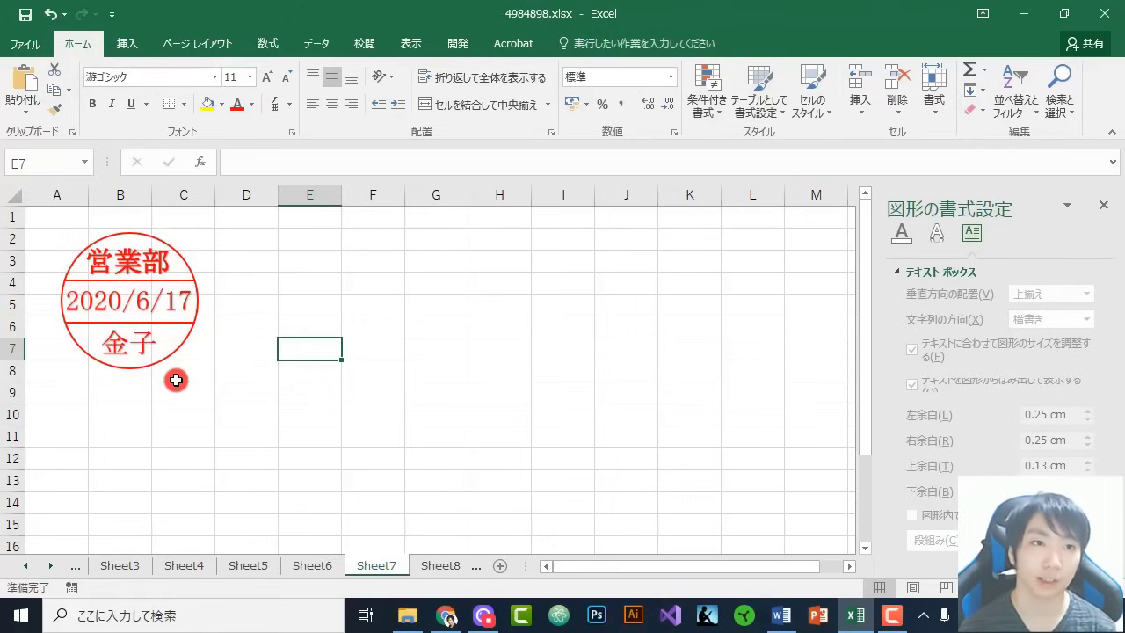
click(133, 44)
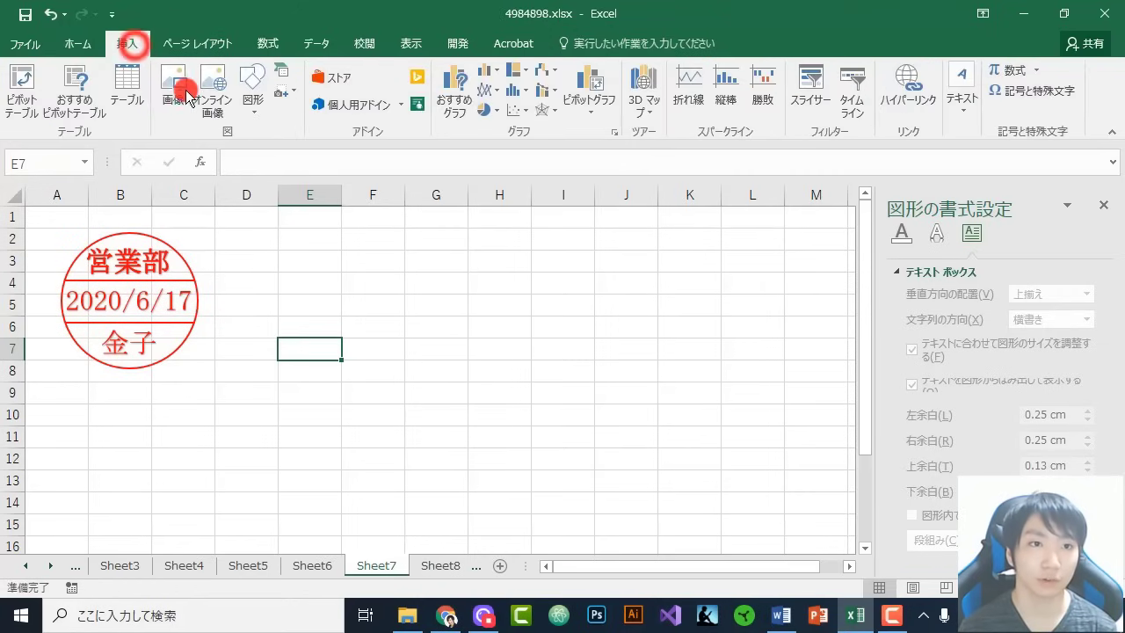
click(248, 88)
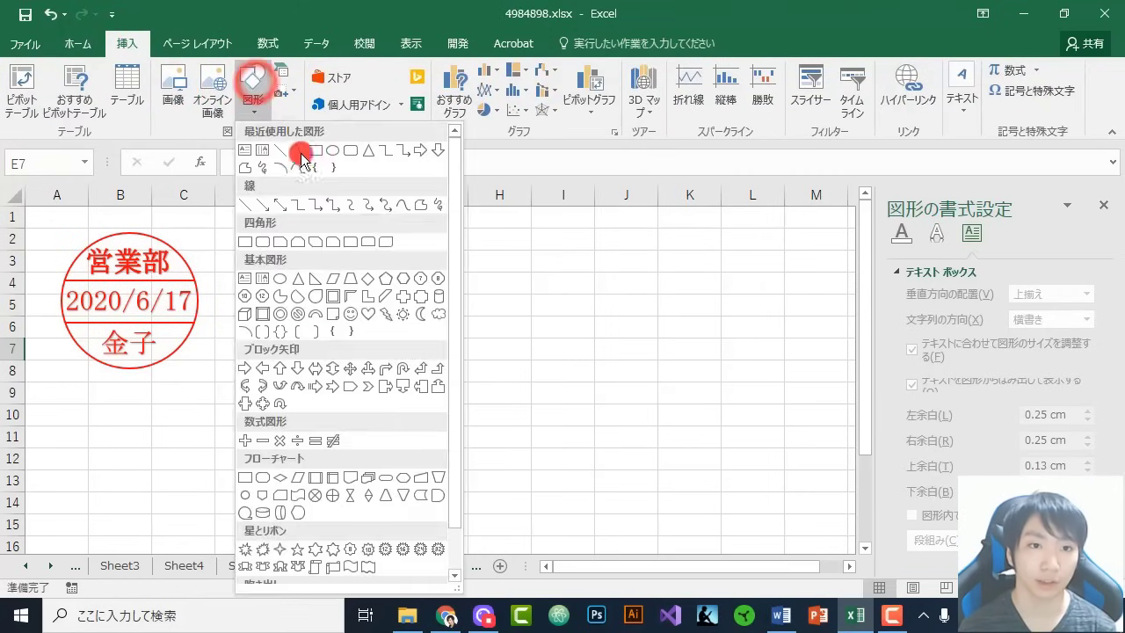
click(277, 282)
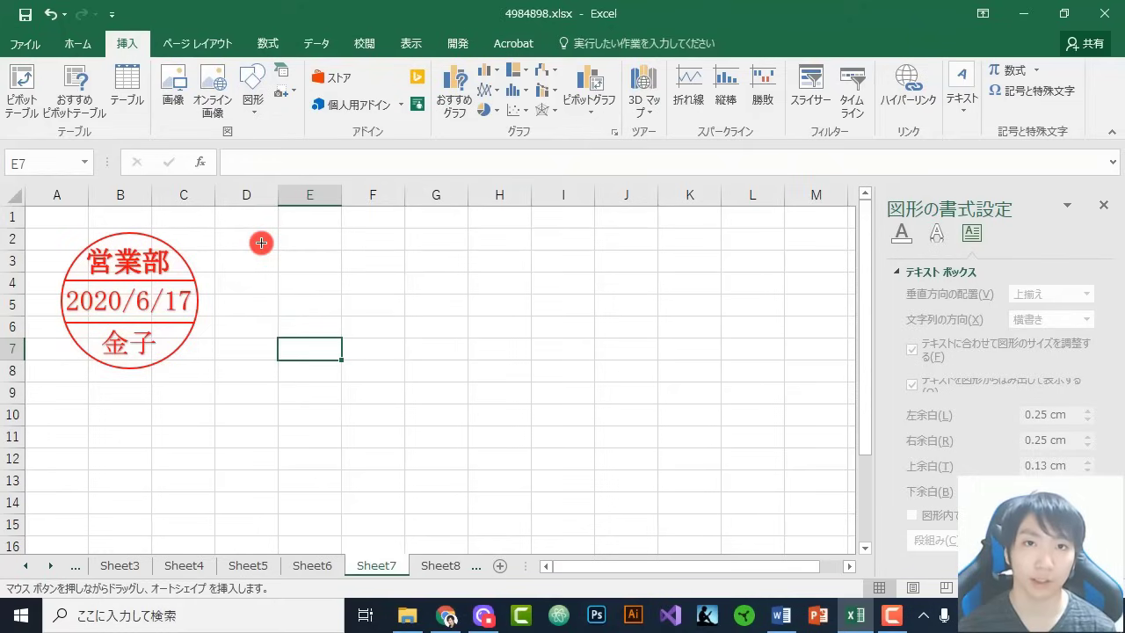
drag(269, 247, 381, 383)
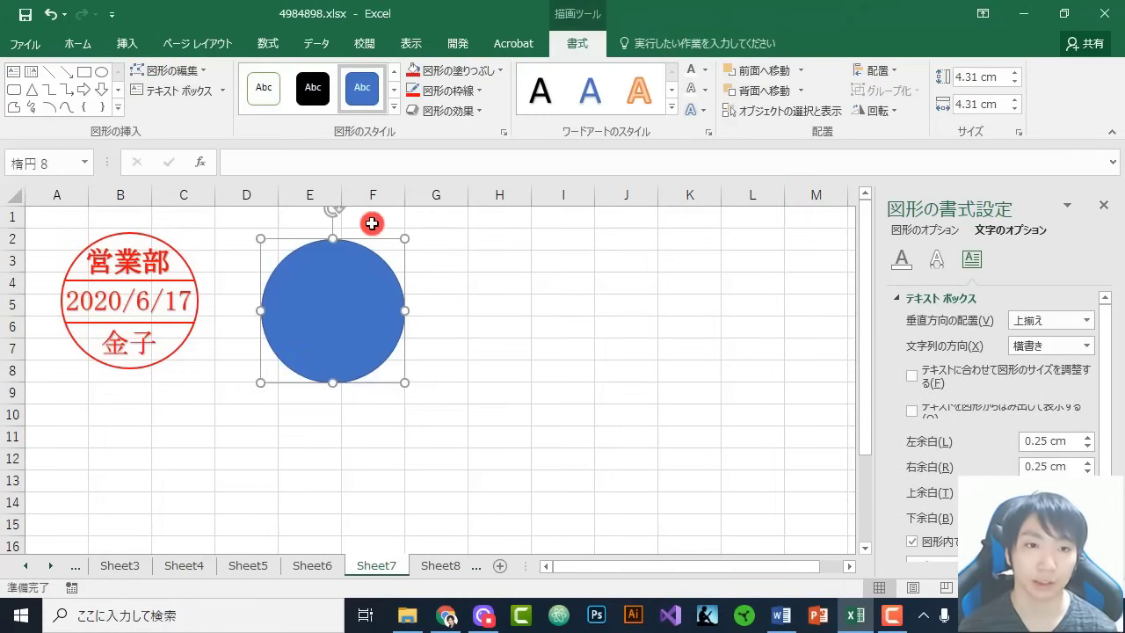
Remove the circle's fill and give it a red outline 2.25 pt thick
click(446, 74)
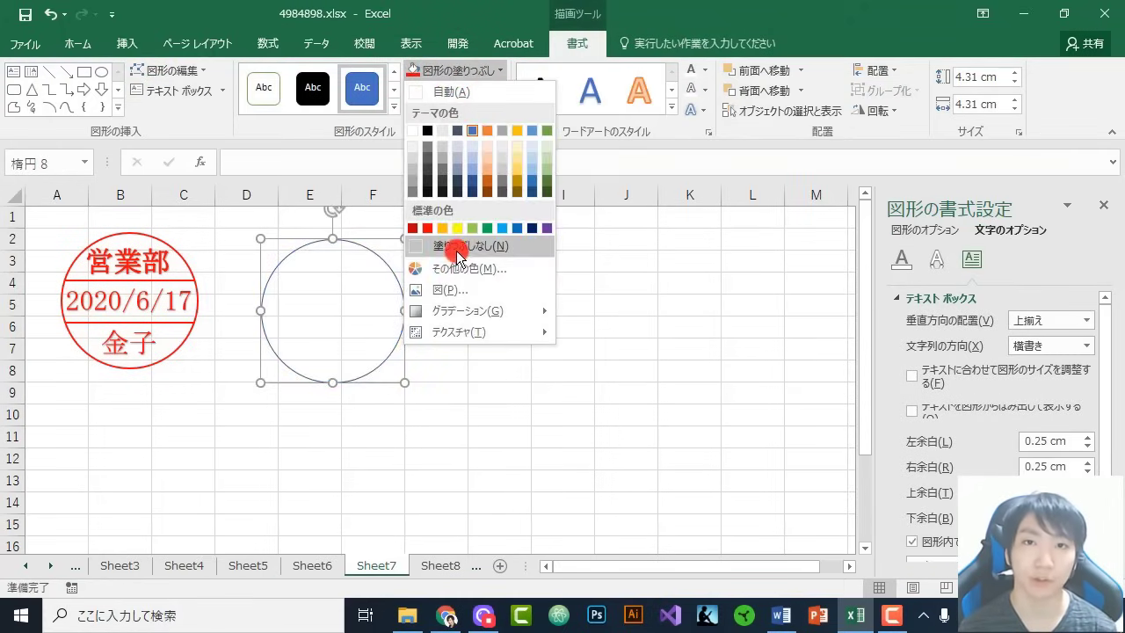
click(456, 250)
click(441, 90)
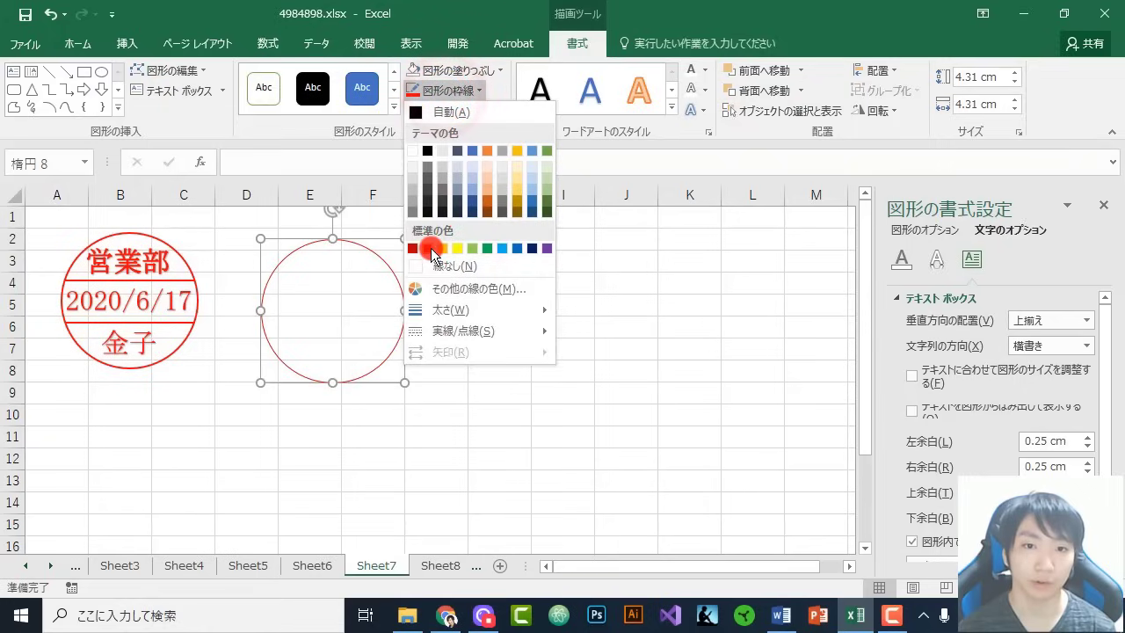
click(429, 249)
click(441, 90)
mouse_move(452, 308)
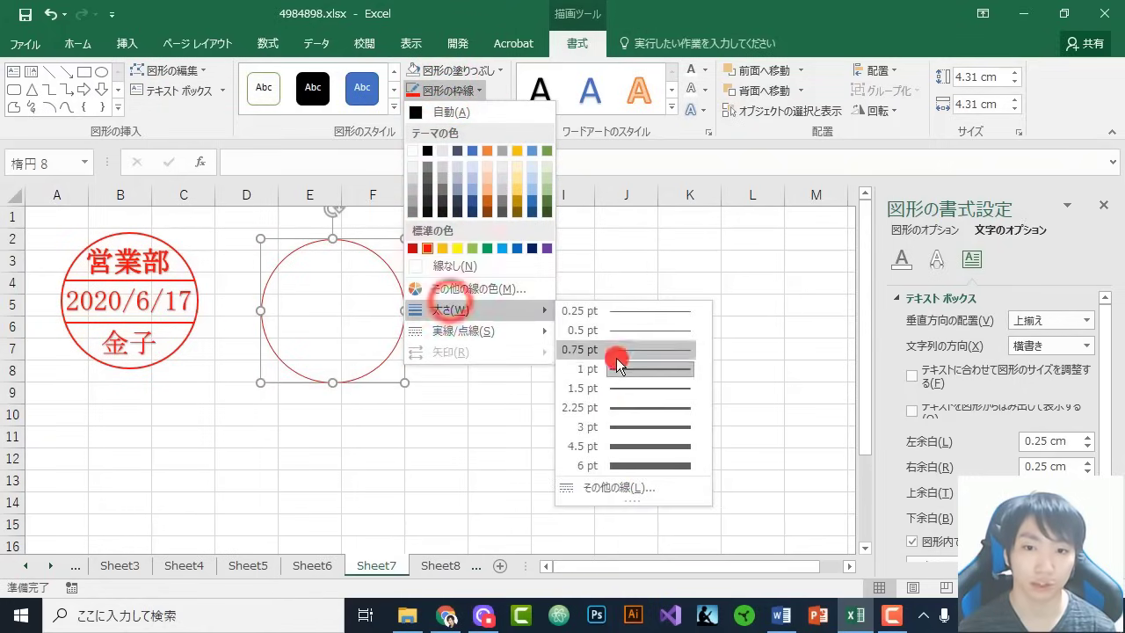
click(618, 408)
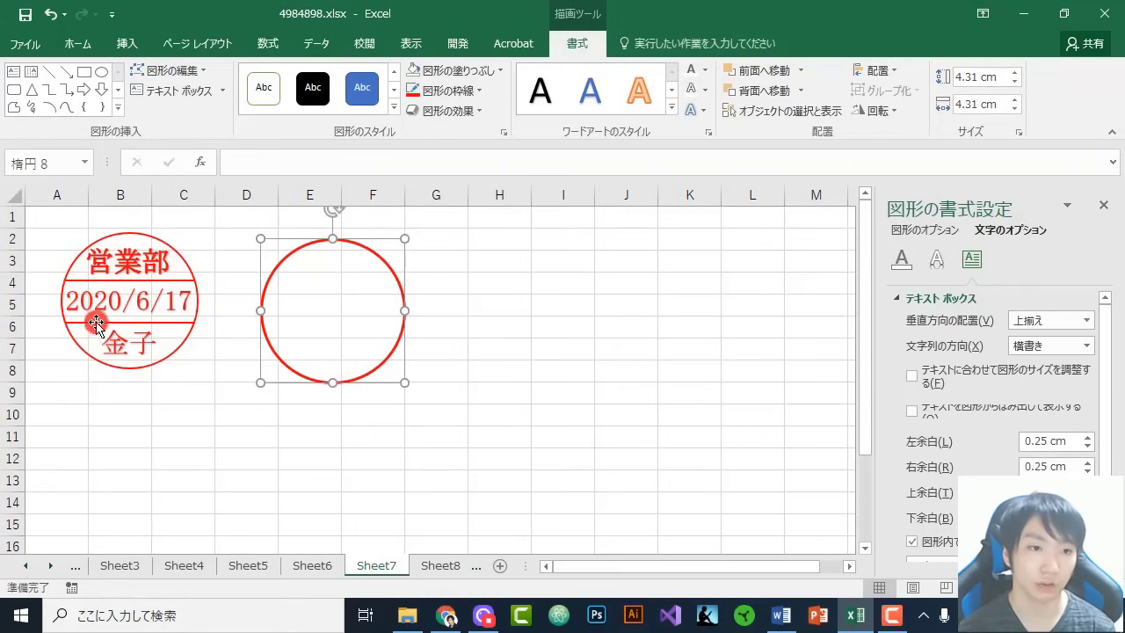
Draw a horizontal straight line about 4.05 cm long across the upper part of the circle, from edge to edge
click(131, 47)
click(248, 92)
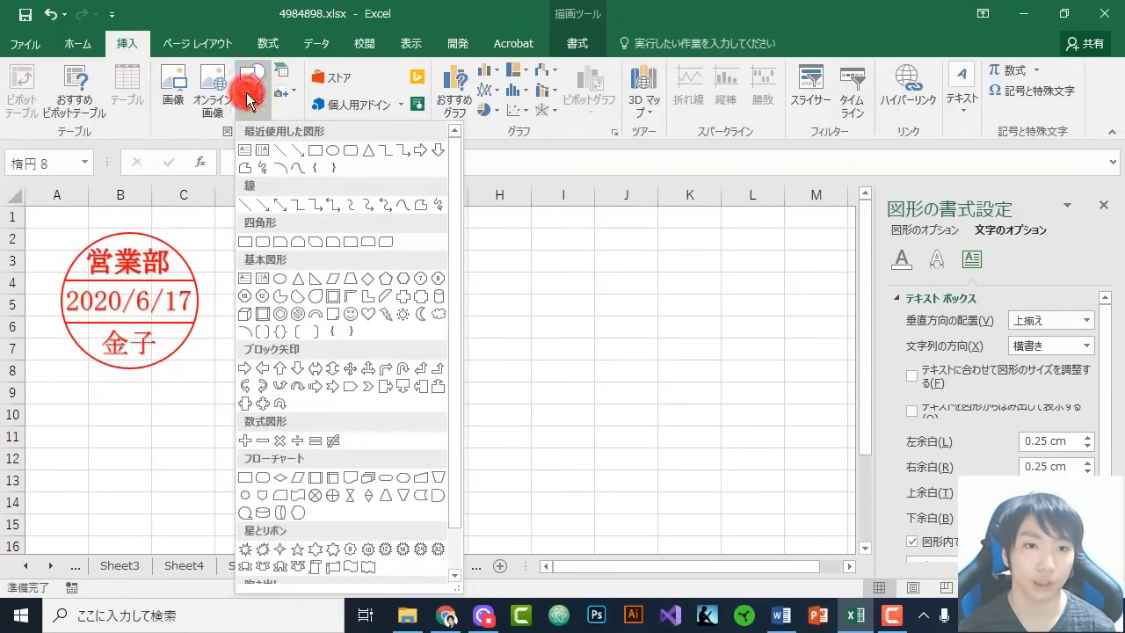
click(246, 206)
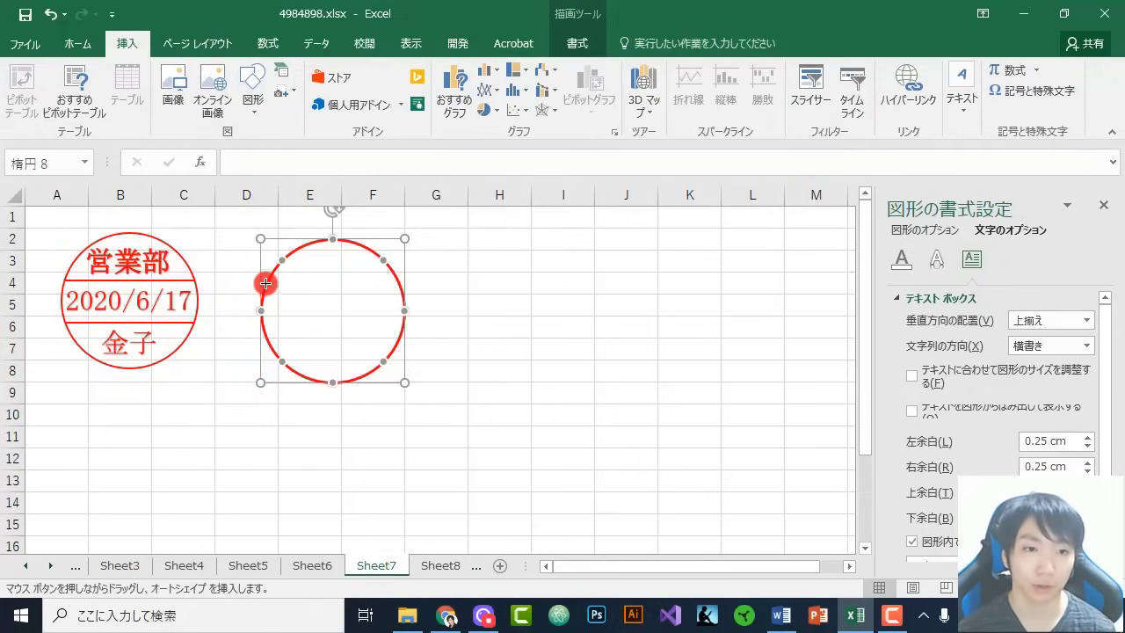
drag(266, 283, 393, 286)
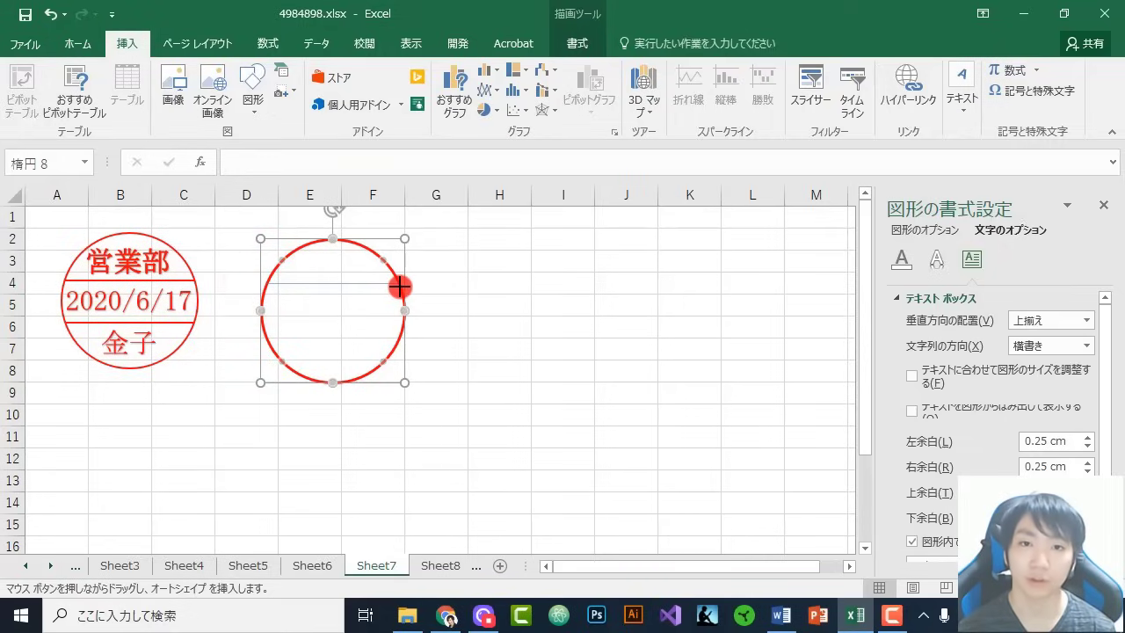
drag(399, 286, 400, 283)
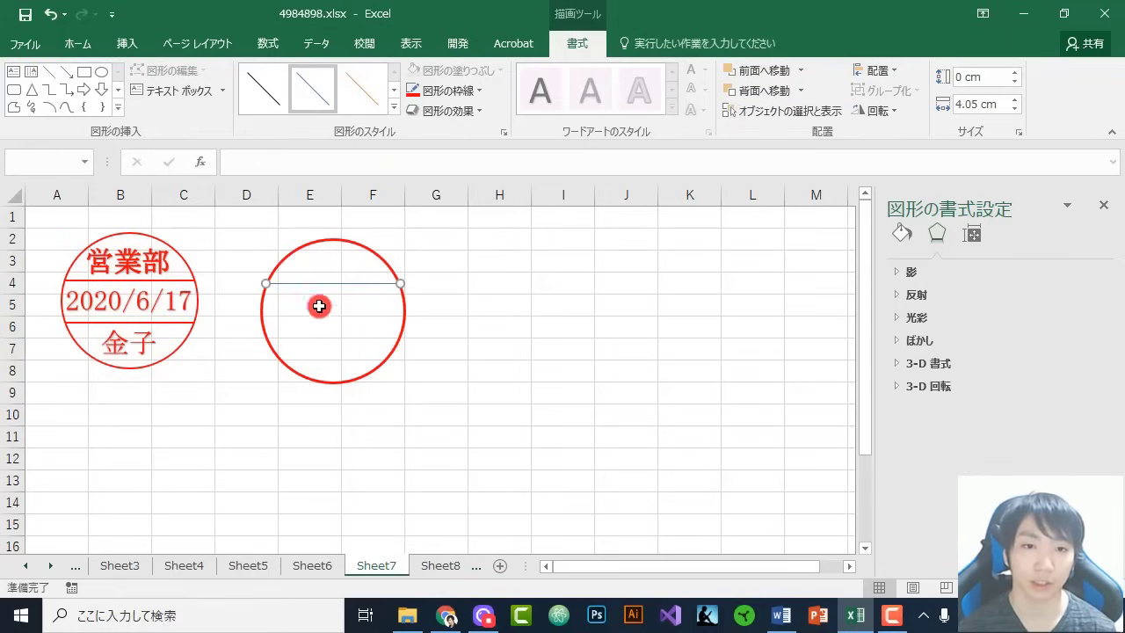
Make the horizontal line inside the circle red and 2.25 pt thick
click(466, 92)
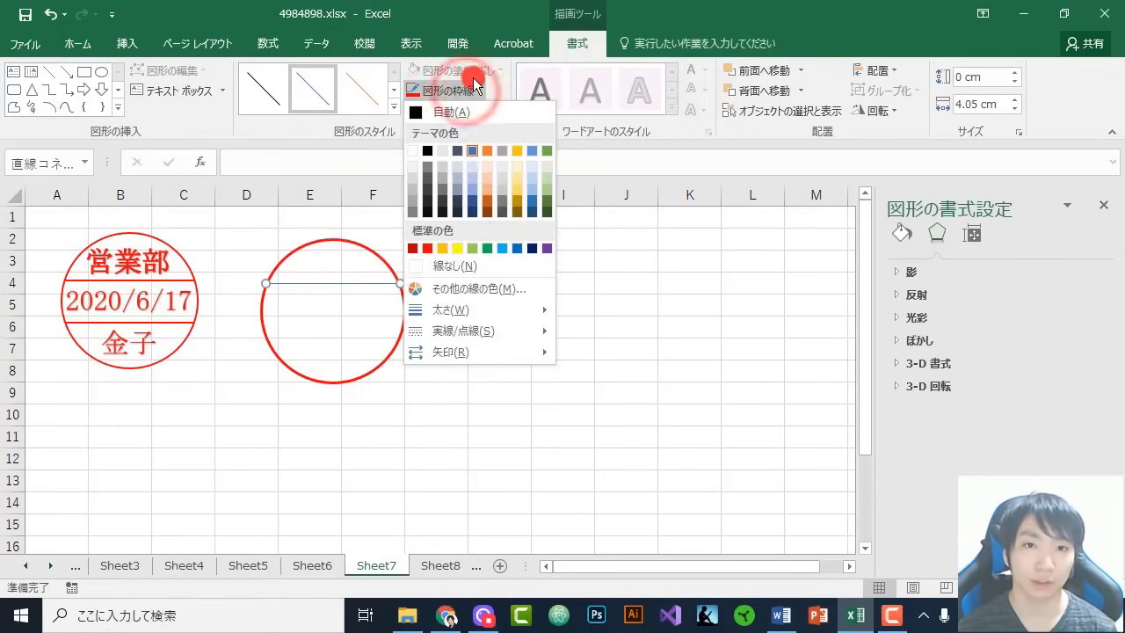
click(428, 250)
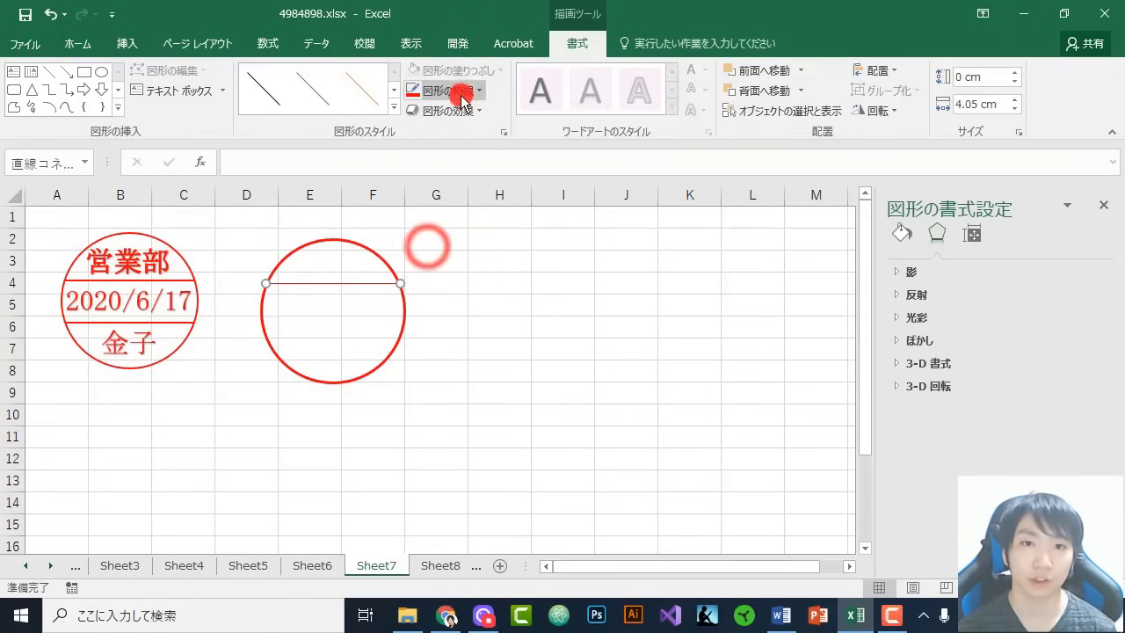
click(462, 91)
mouse_move(461, 311)
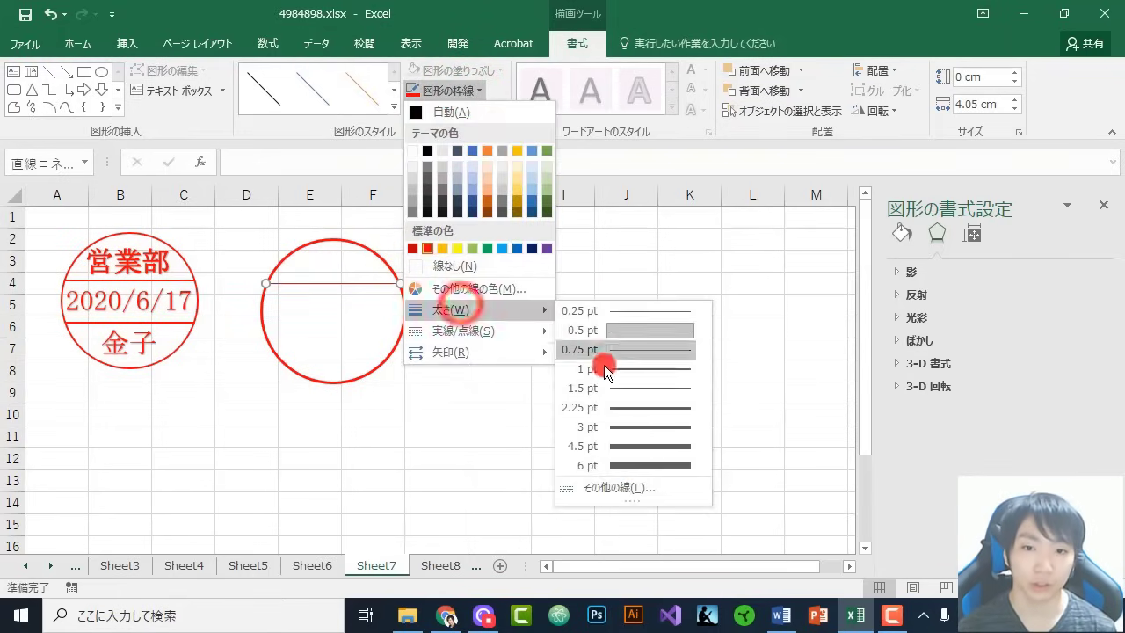
click(610, 407)
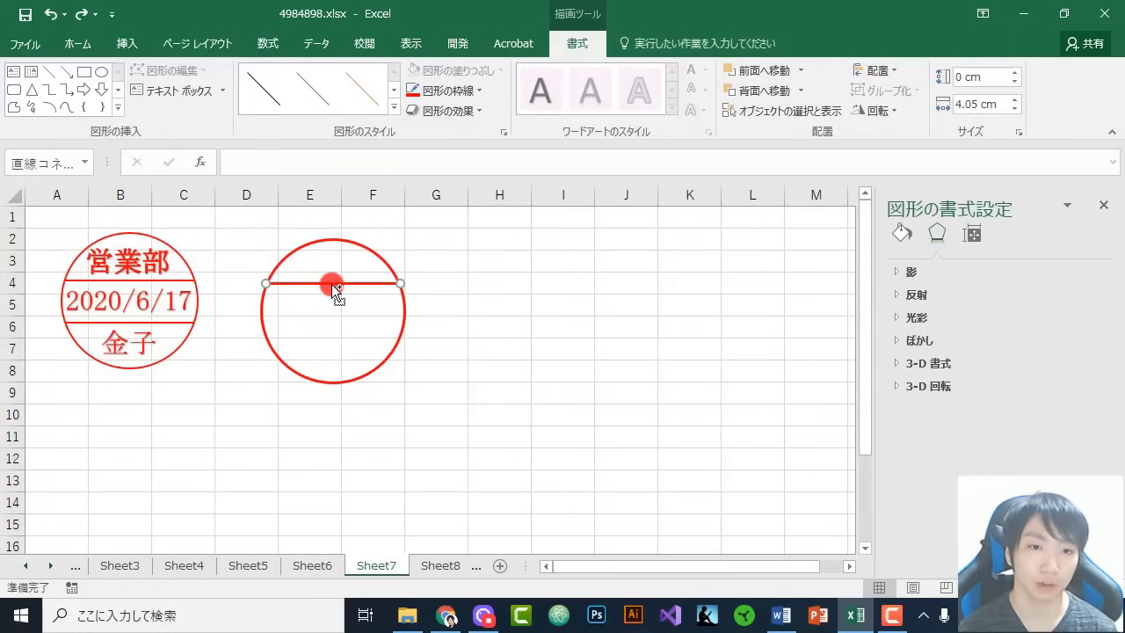
Copy the red line straight down to the lower part of the circle and fit its right end to the circle's edge
drag(331, 283, 331, 337)
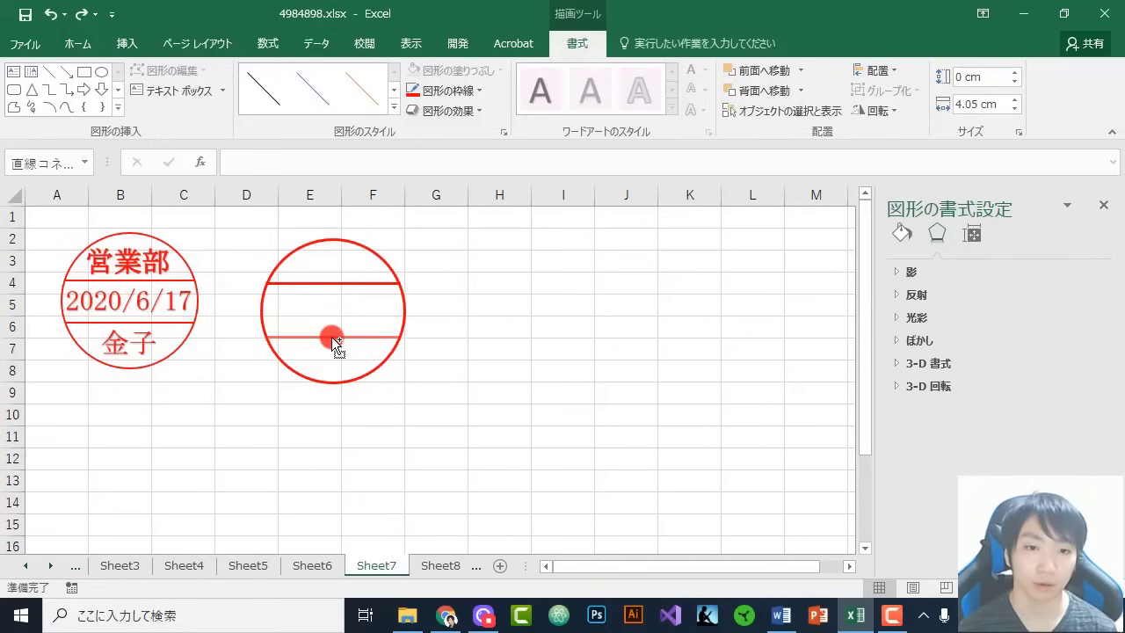
drag(331, 337, 331, 336)
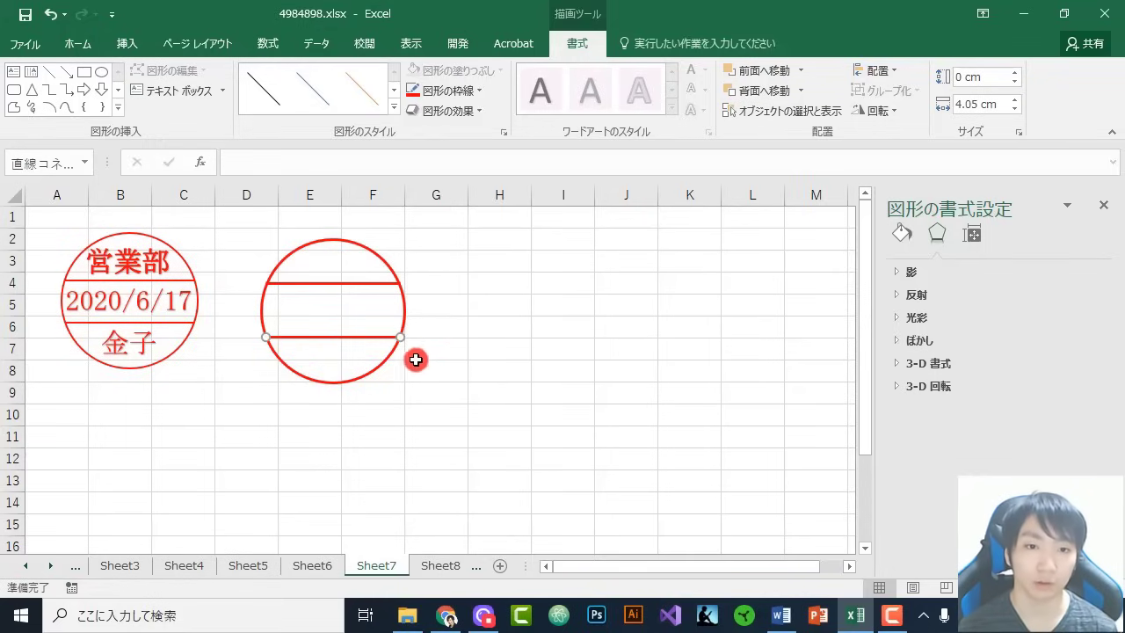
ctrl+scroll(415, 350, up, 4)
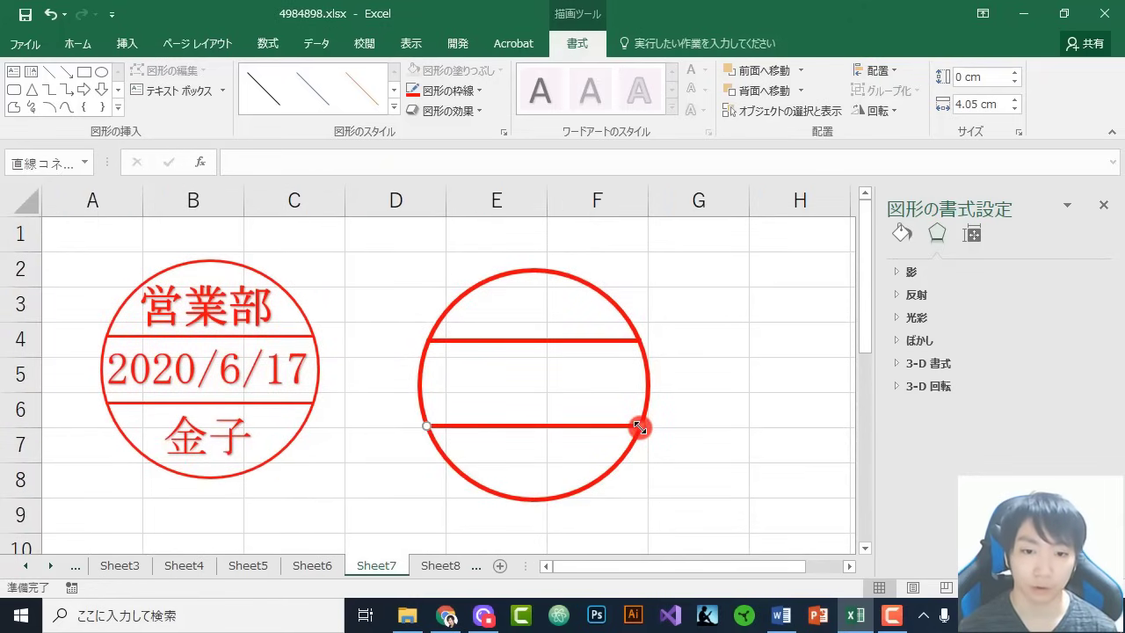
mouse_move(640, 428)
mouse_down()
mouse_move(522, 427)
mouse_move(691, 416)
mouse_move(430, 434)
mouse_move(676, 422)
mouse_move(445, 412)
mouse_move(631, 397)
mouse_move(558, 339)
mouse_move(641, 402)
mouse_move(623, 424)
mouse_move(648, 430)
mouse_move(606, 435)
mouse_move(640, 431)
mouse_up()
click(691, 417)
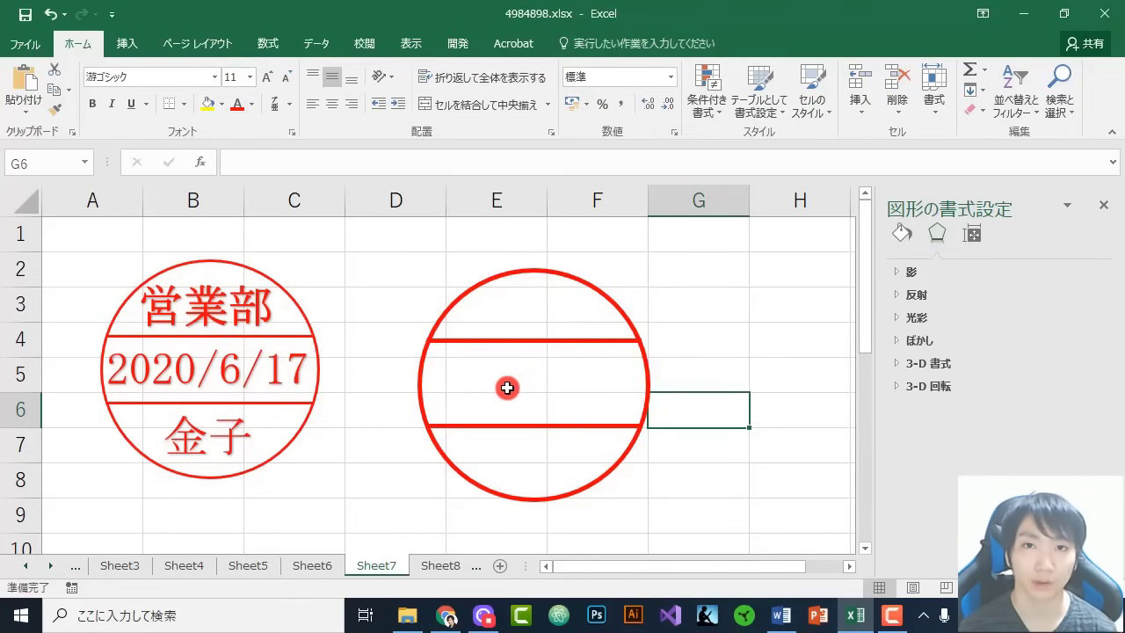
Delete the 2020/6/17 date text from the grouped sample date stamp
click(390, 460)
click(278, 382)
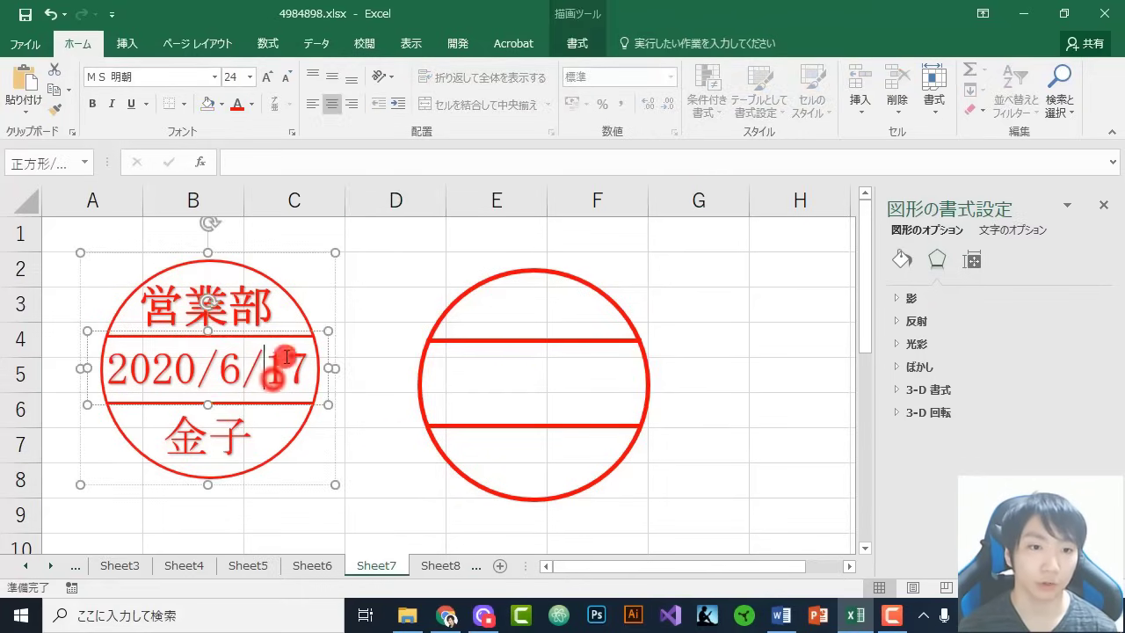
click(269, 382)
click(290, 326)
key(Delete)
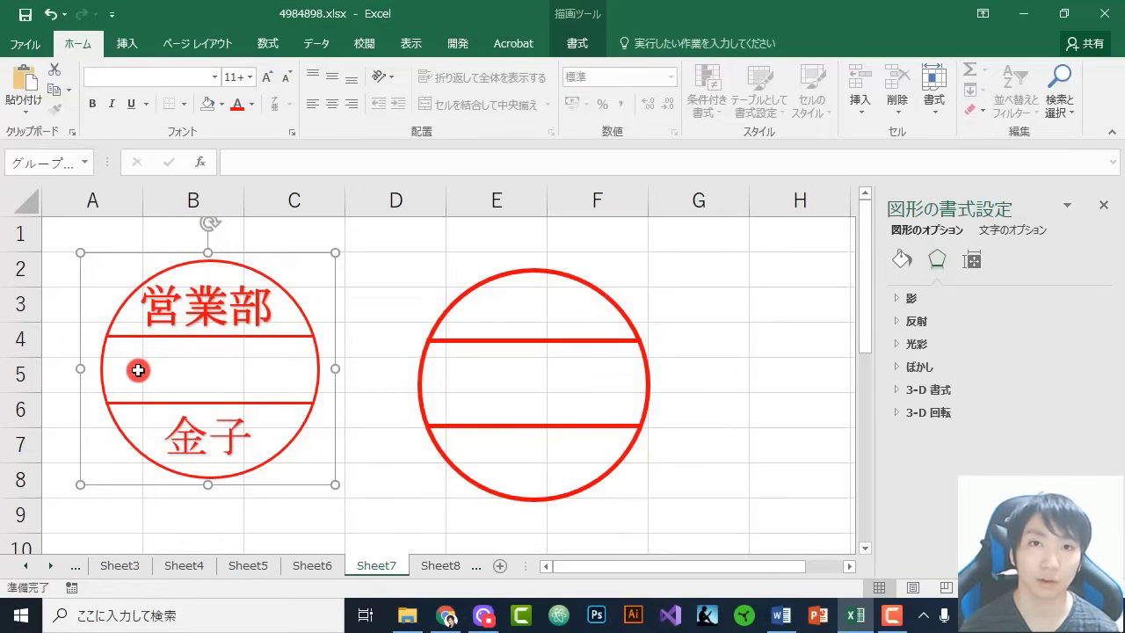
On Sheet8, draw a rounded rectangle about 2.38 cm high and 6.67 cm wide beside the sample 重要 stamp
click(428, 566)
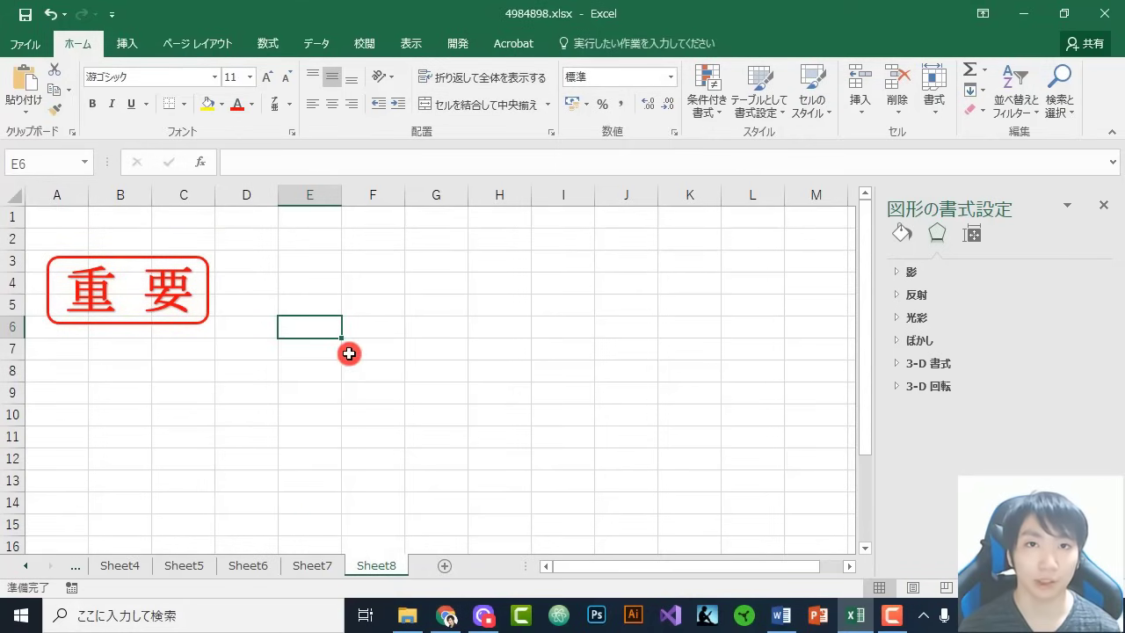
click(127, 46)
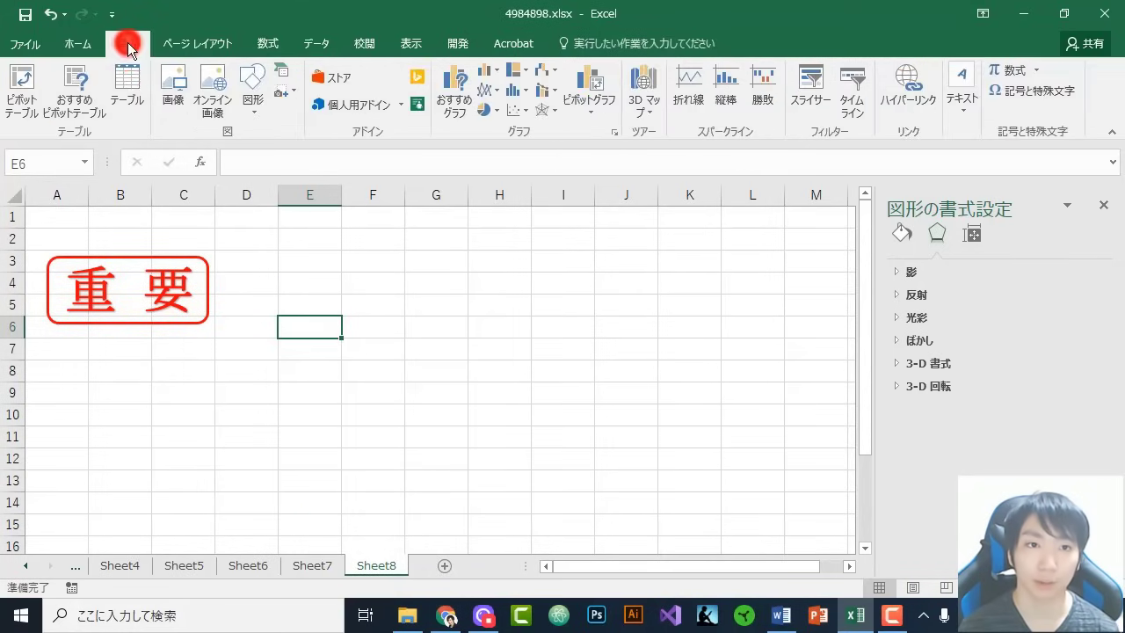
click(253, 83)
click(248, 242)
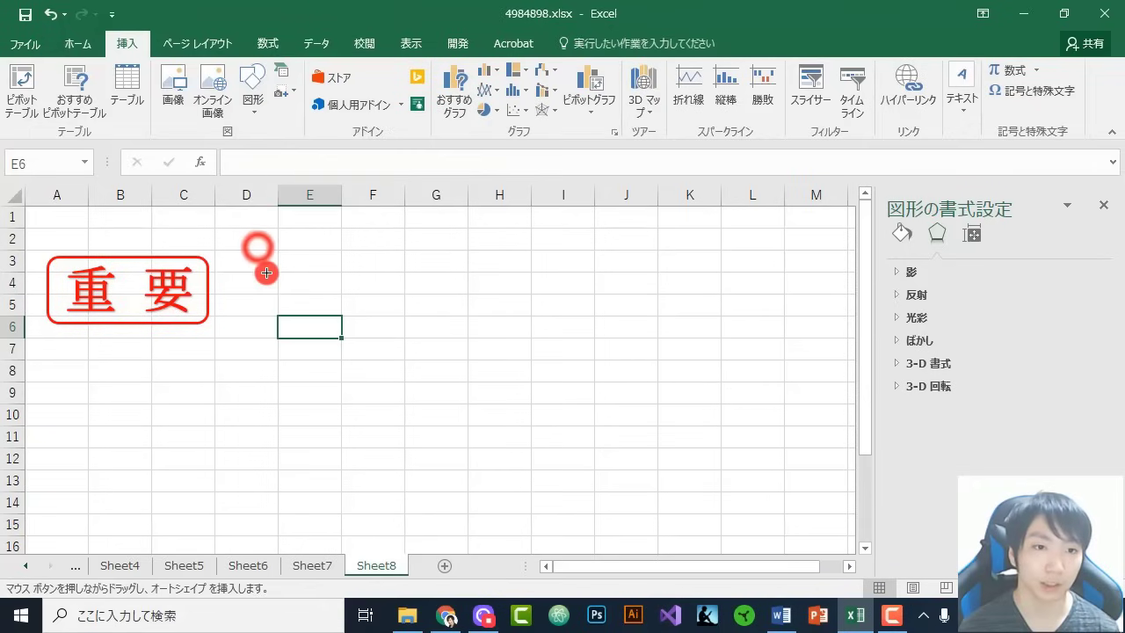
drag(248, 259, 469, 338)
Remove the rounded rectangle's fill and give it a red outline 2.25 pt thick
click(456, 70)
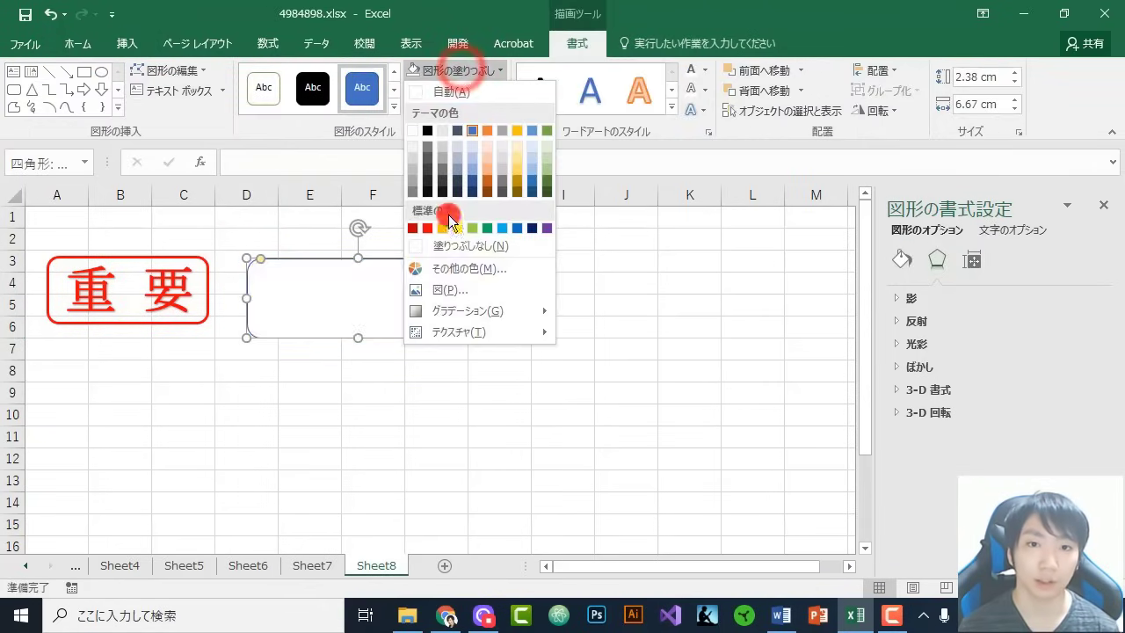
click(450, 246)
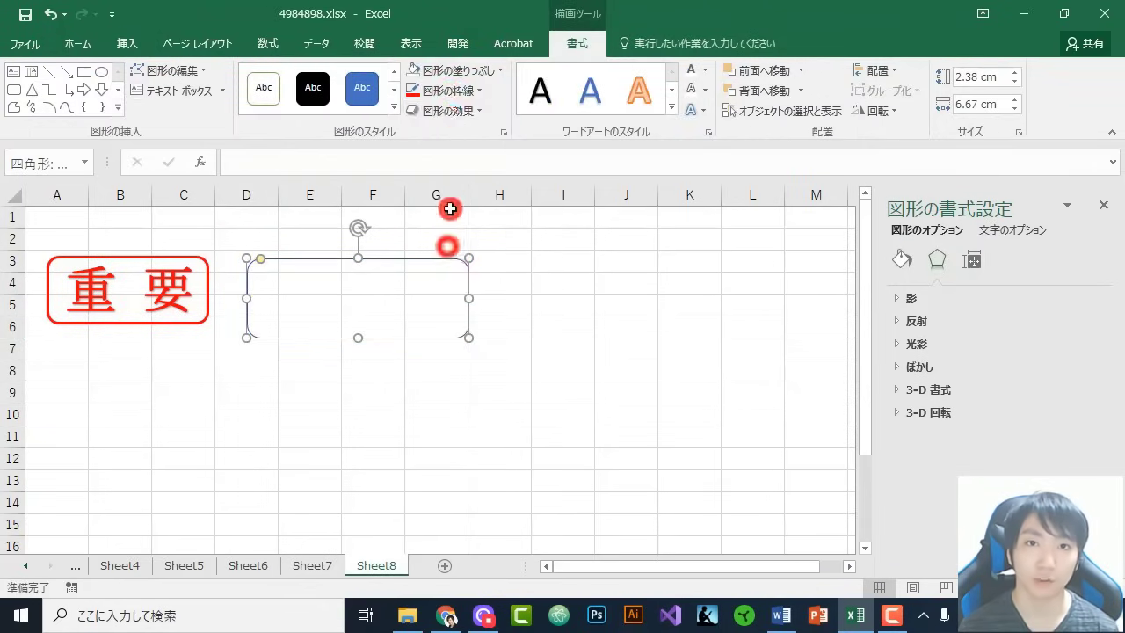
click(454, 90)
click(427, 248)
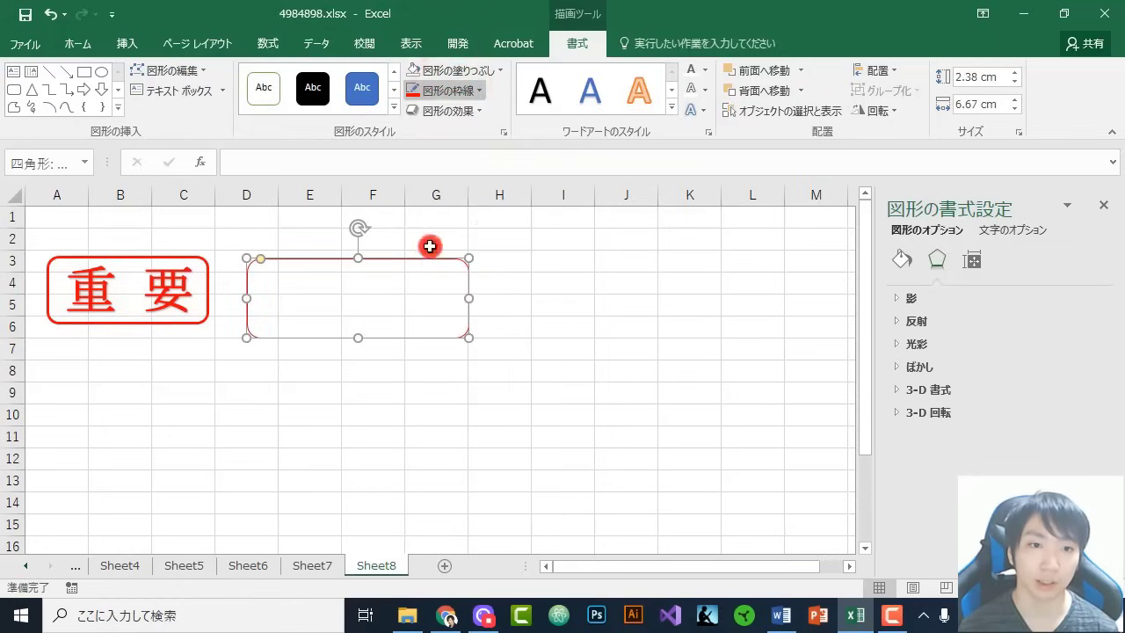
click(454, 90)
mouse_move(516, 309)
click(606, 415)
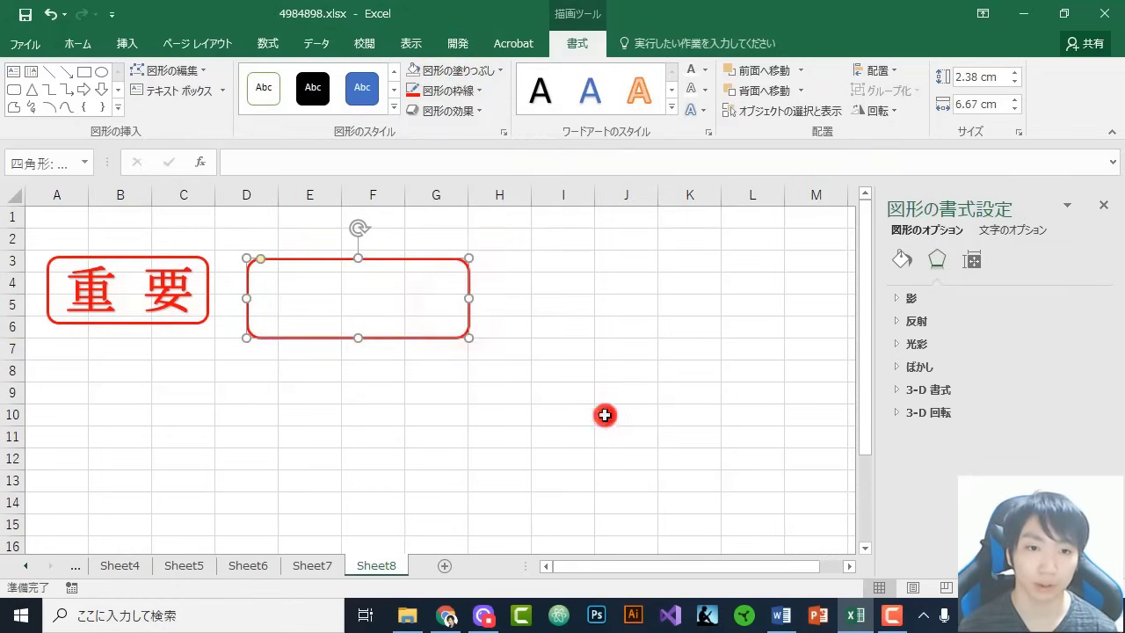
Insert black WordArt reading 重要 and put a full-width space between its two characters
click(126, 43)
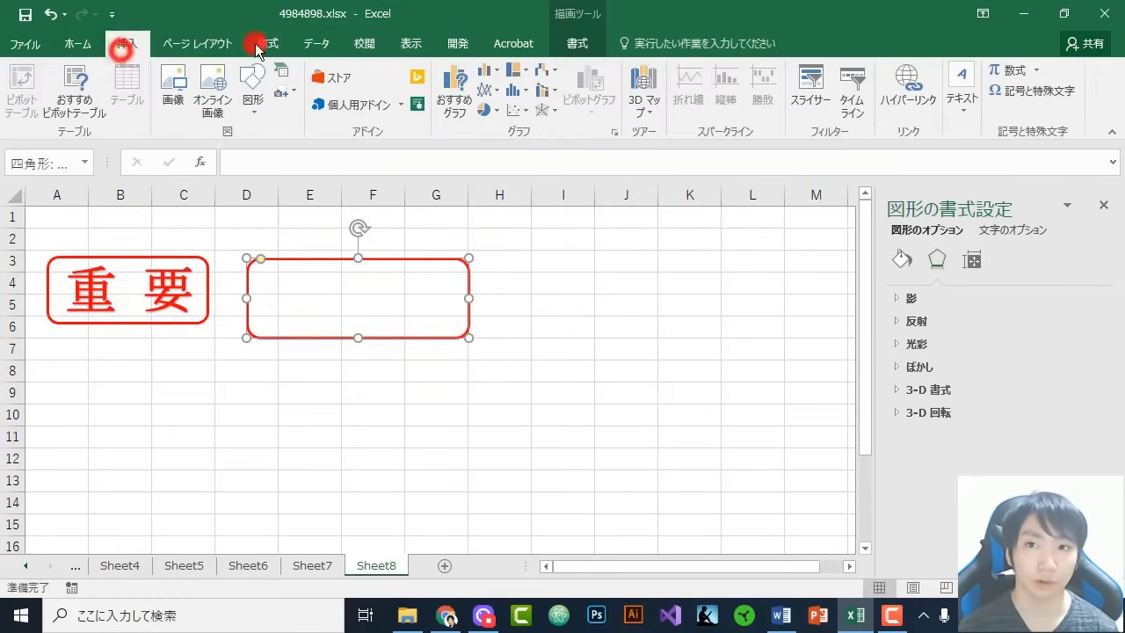
click(963, 92)
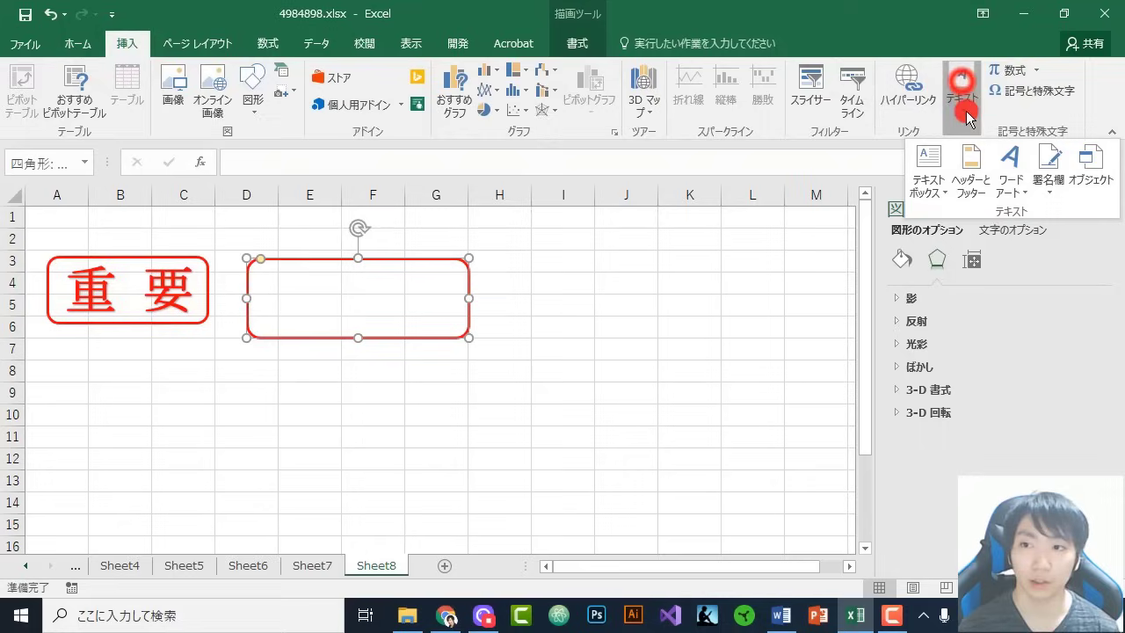
click(1008, 174)
click(895, 233)
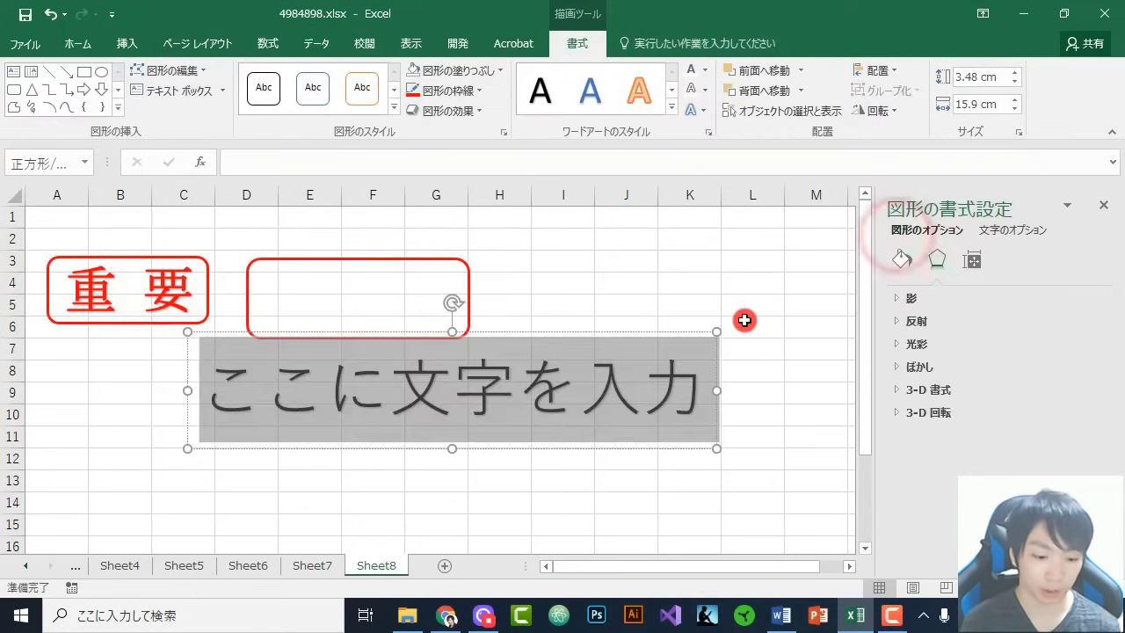
text(juuyou)
key(space)
key(Return)
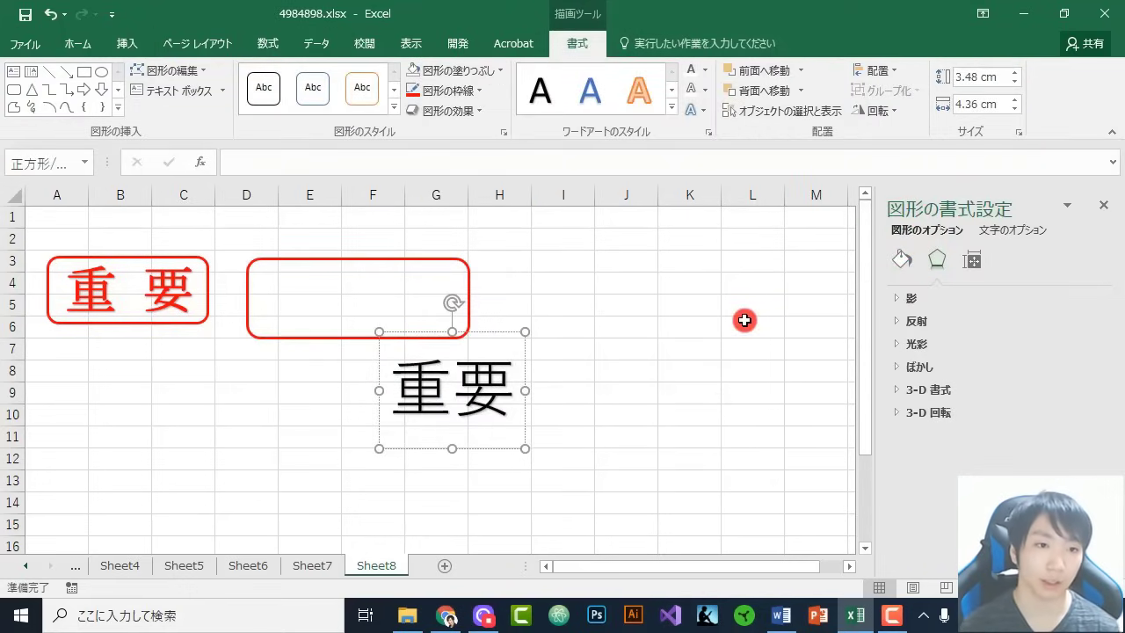
click(462, 380)
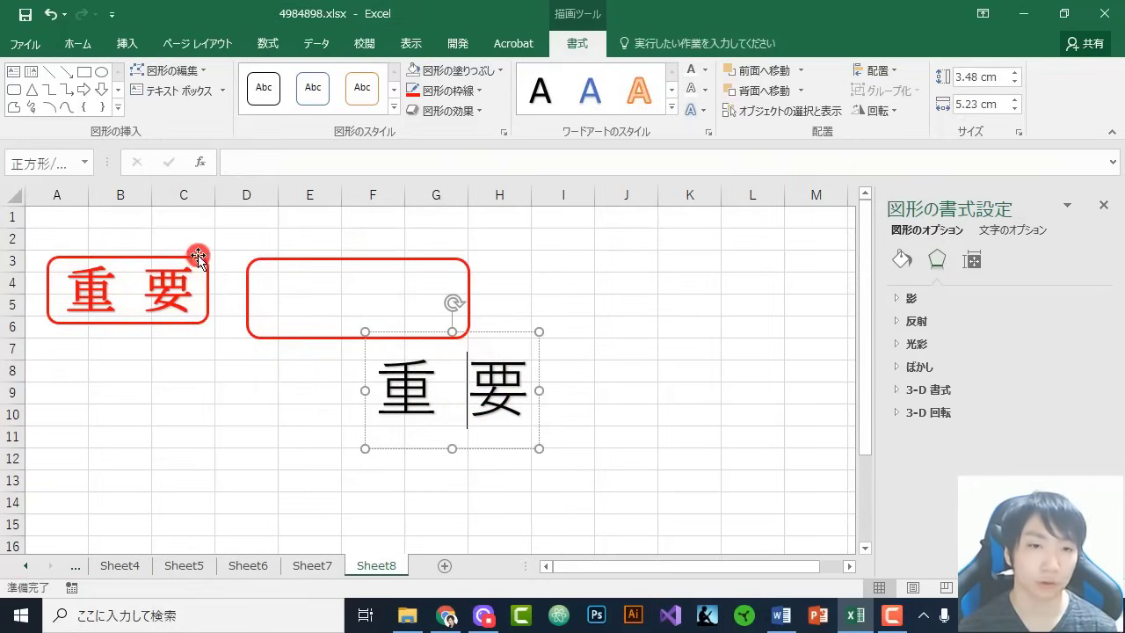
Move the black 重要 WordArt inside the new rounded rectangle and give its text a red fill and red outline
drag(427, 333, 329, 241)
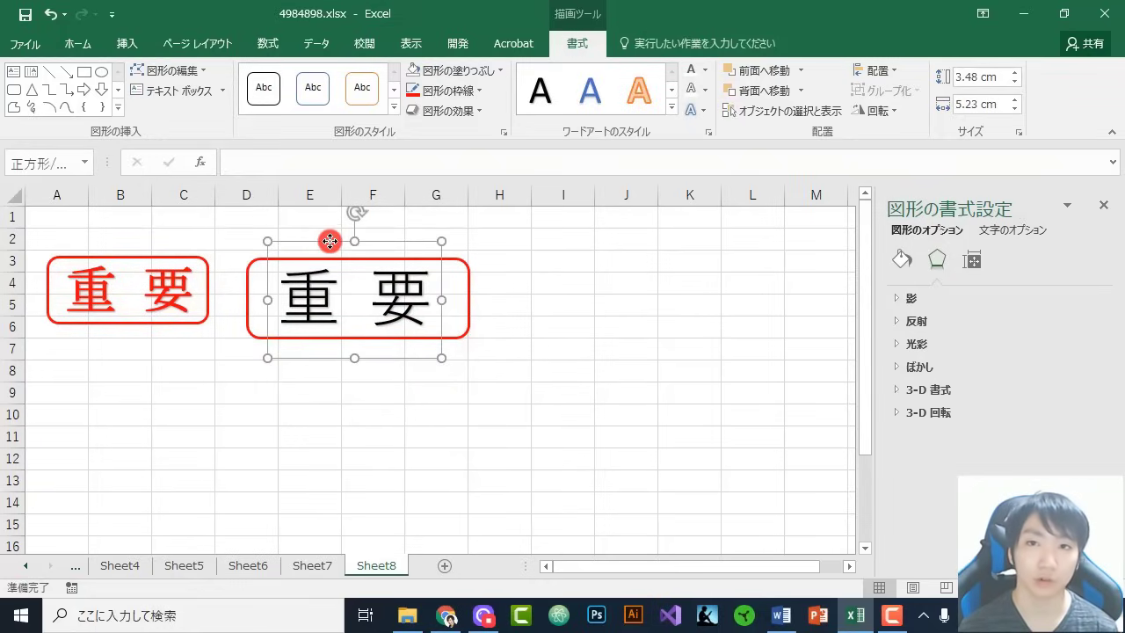
click(705, 73)
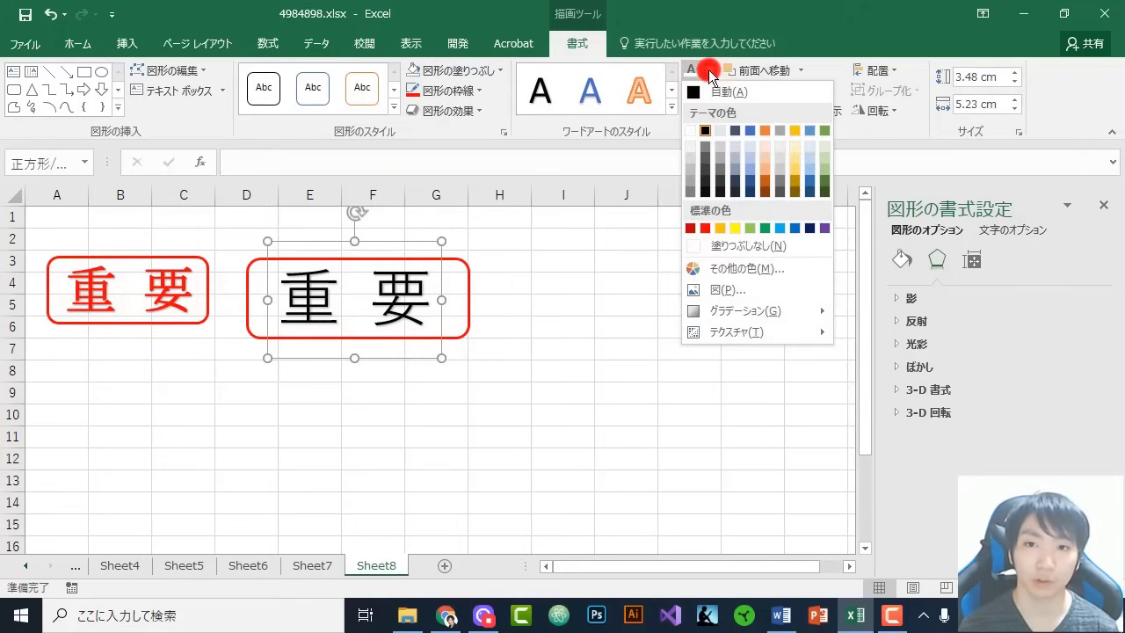
click(704, 225)
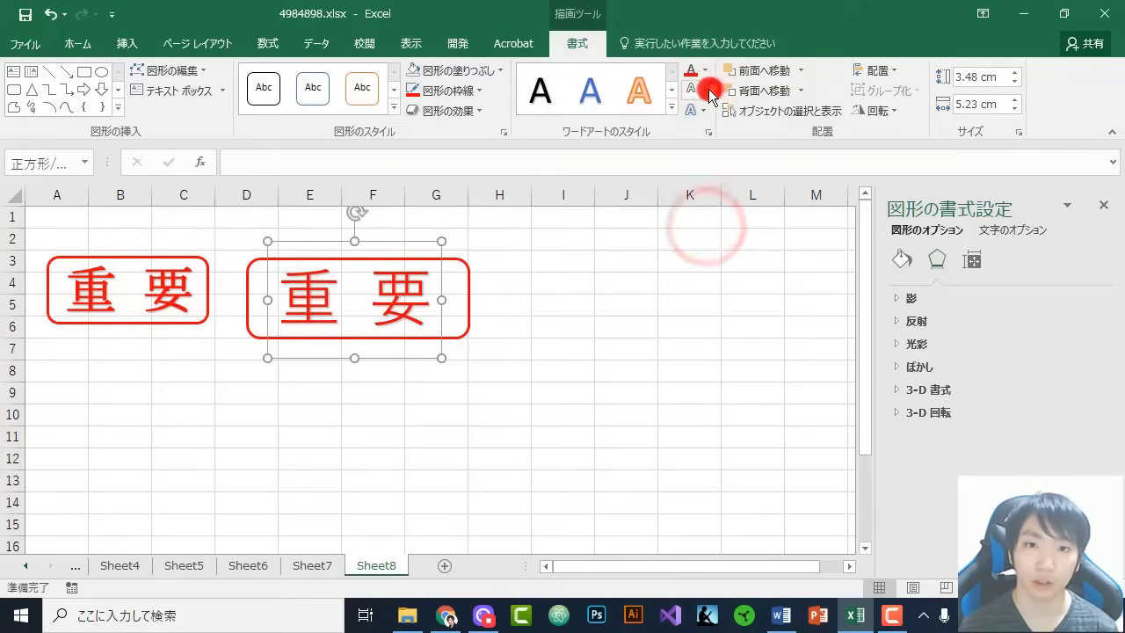
click(705, 90)
click(702, 253)
click(562, 322)
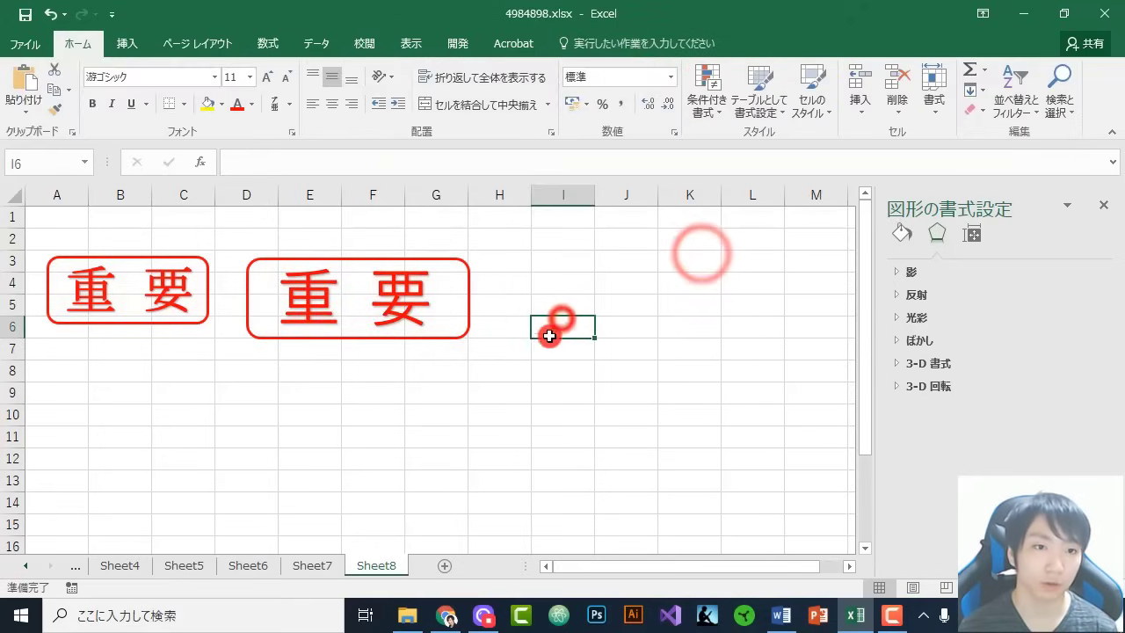
click(626, 458)
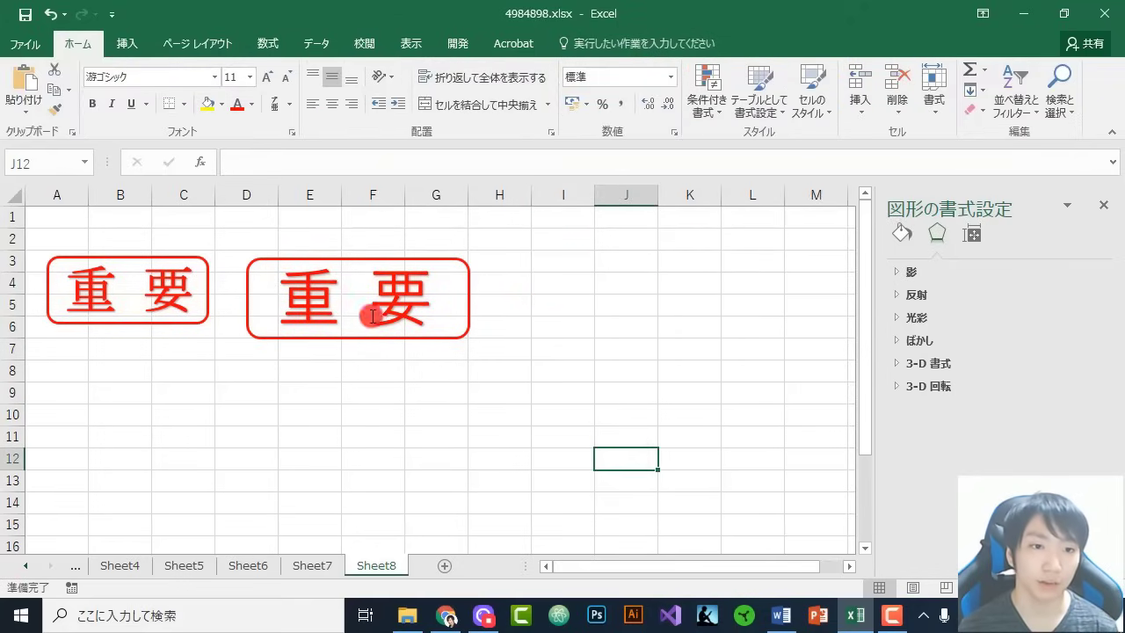
Change the new 重要 WordArt's font to HGS教科書体 and shift it slightly down so it sits vertically centred in the frame
click(316, 290)
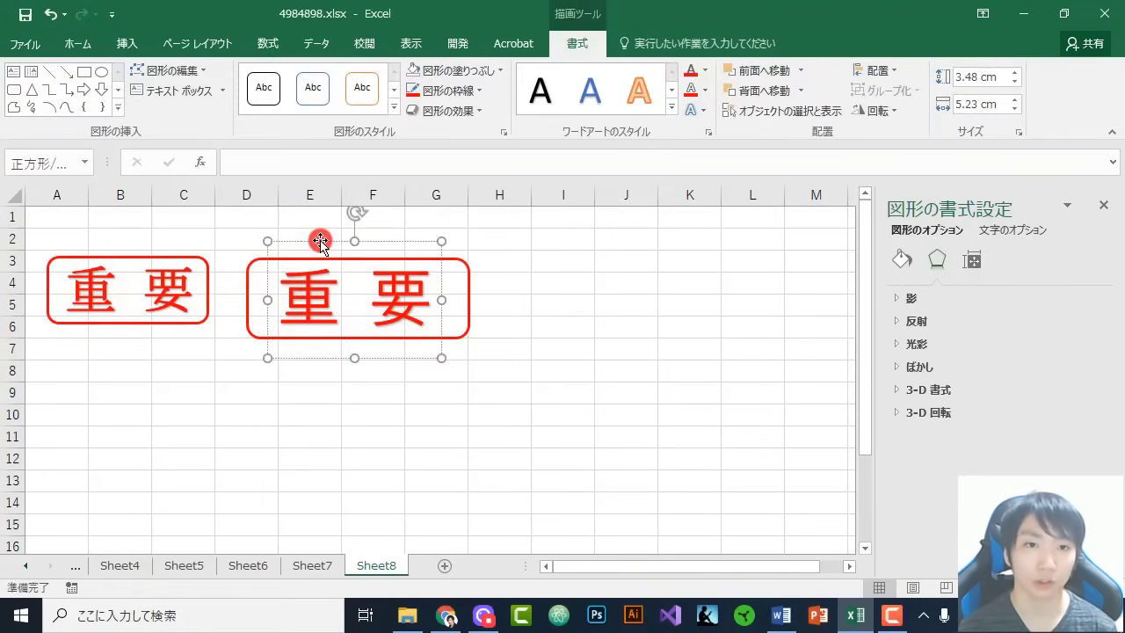
click(311, 243)
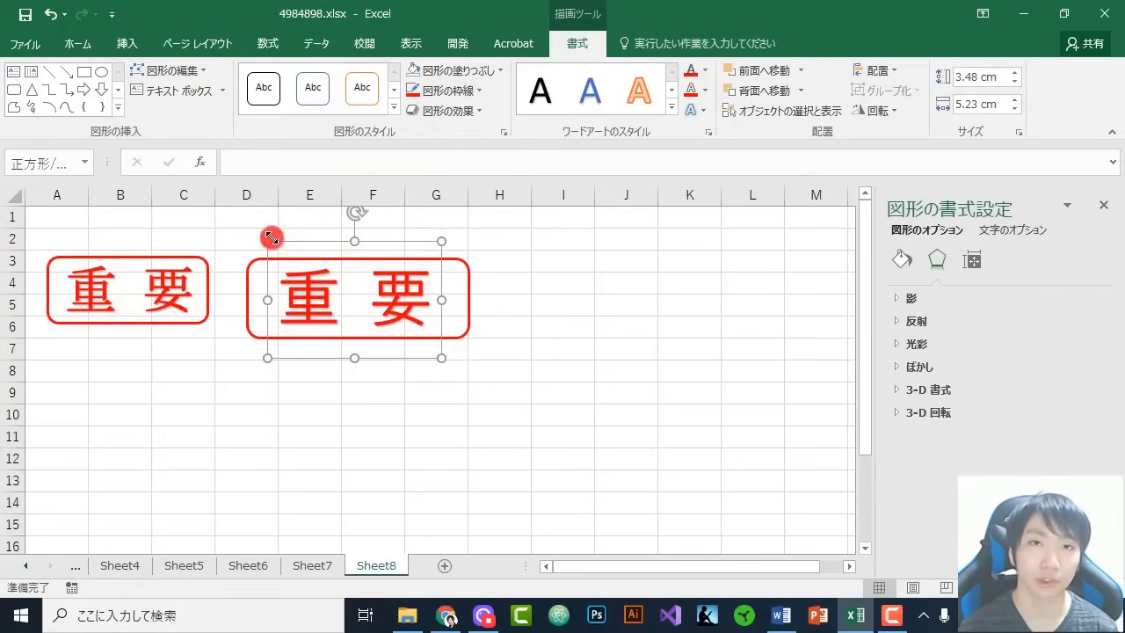
click(88, 41)
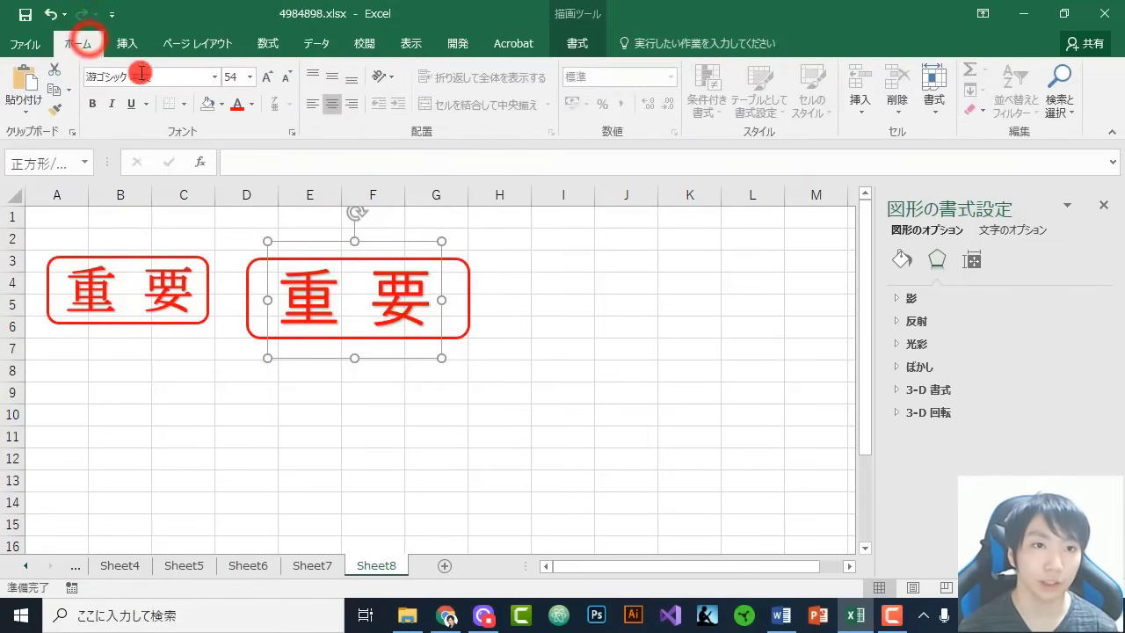
click(215, 77)
scroll(197, 376, down, 20)
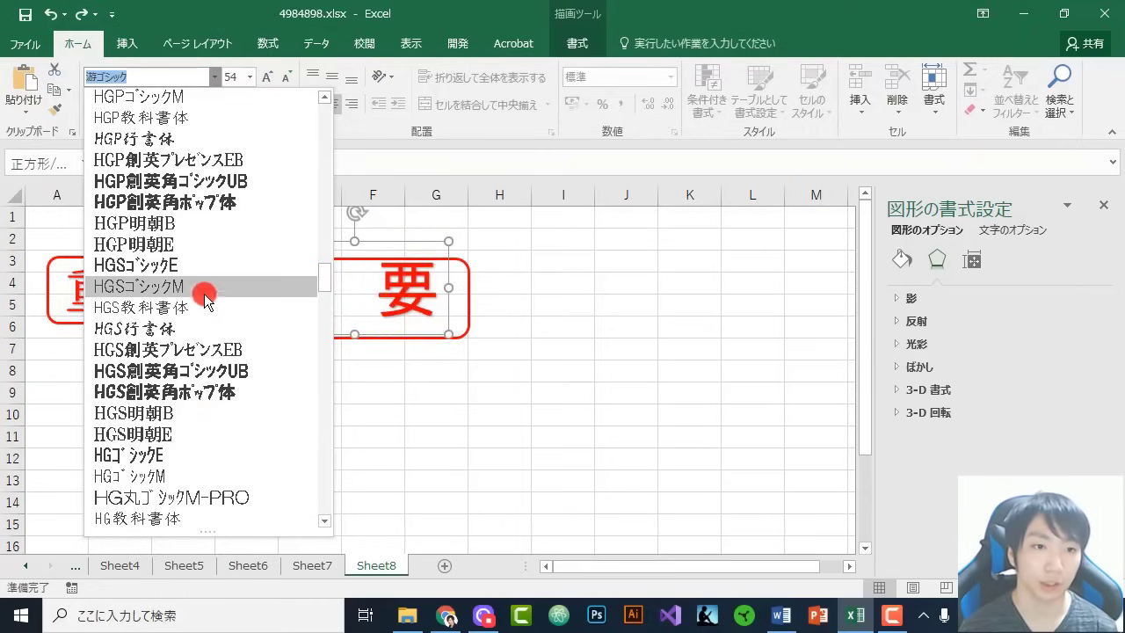
click(202, 313)
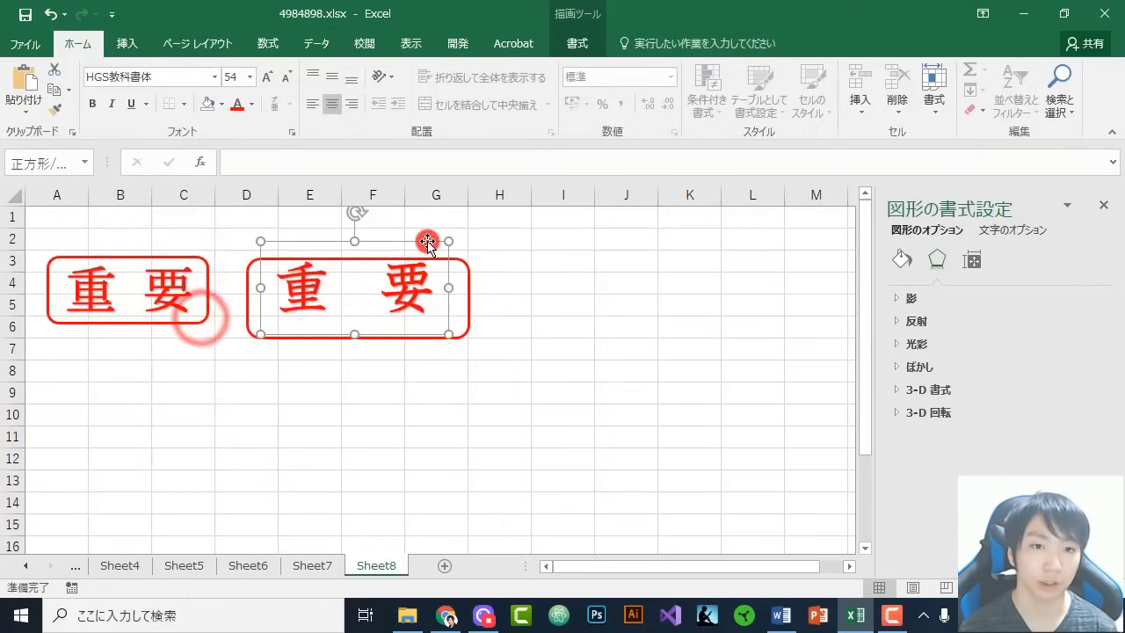
drag(432, 237, 430, 249)
click(561, 273)
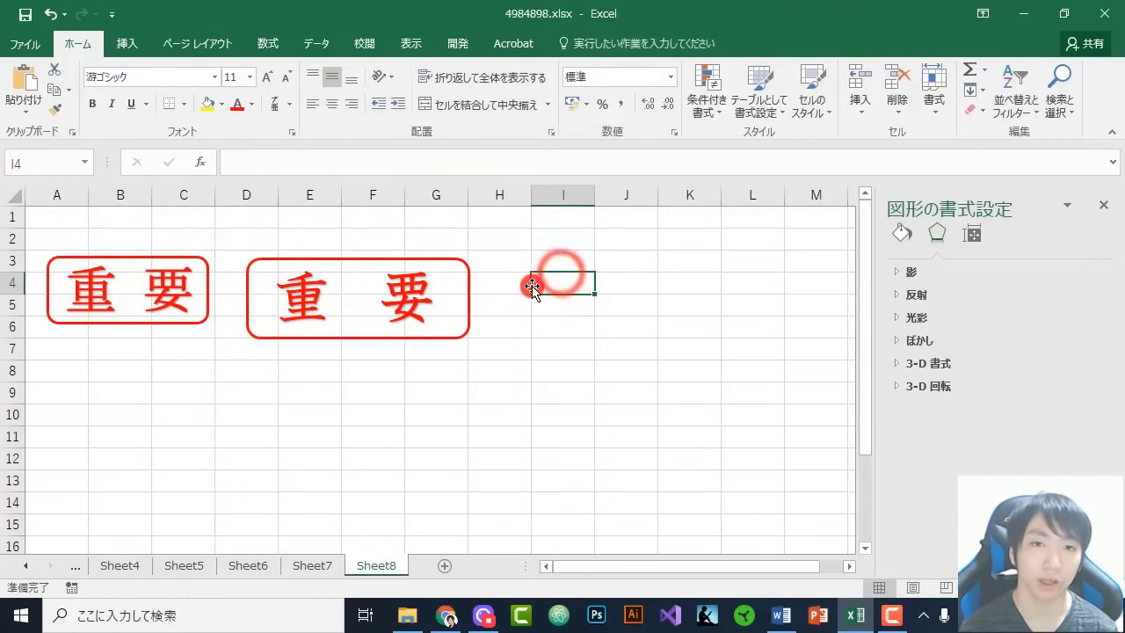